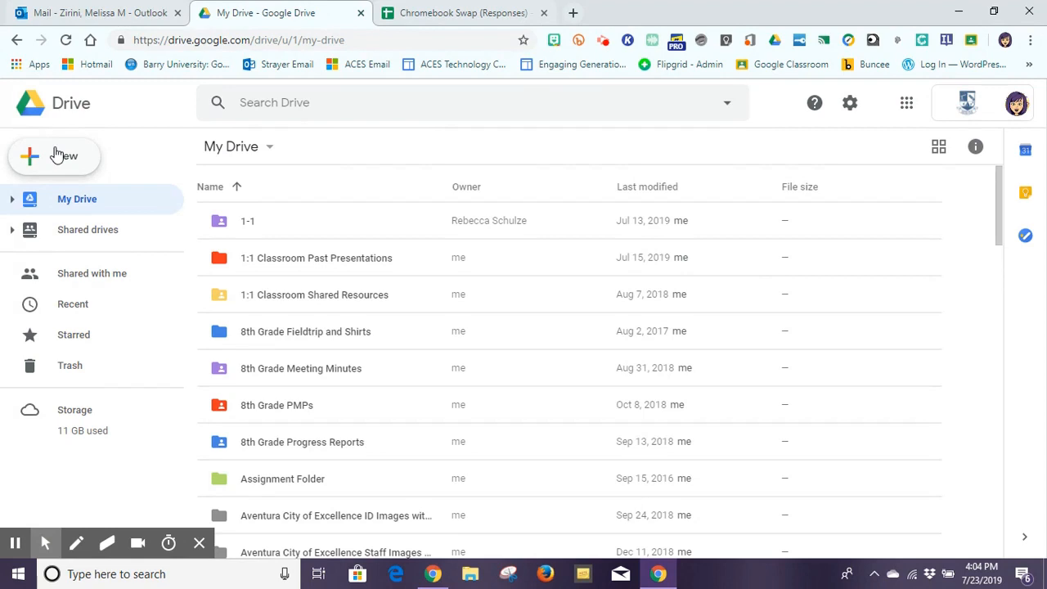
# Create a new blank Google Sheets spreadsheet in My Drive.
pyautogui.click(56, 155)
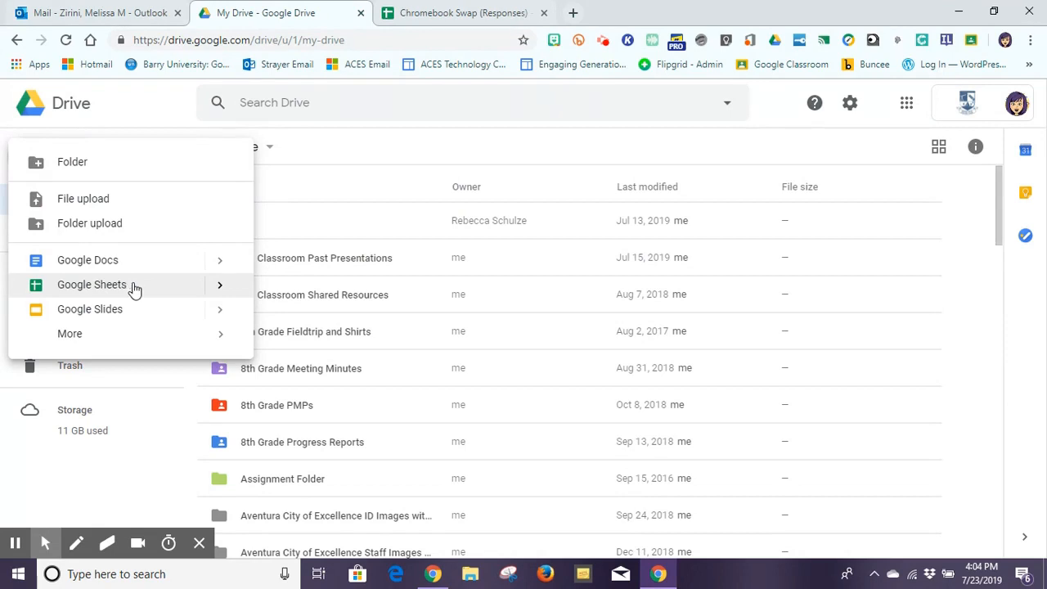
pyautogui.moveTo(233, 287)
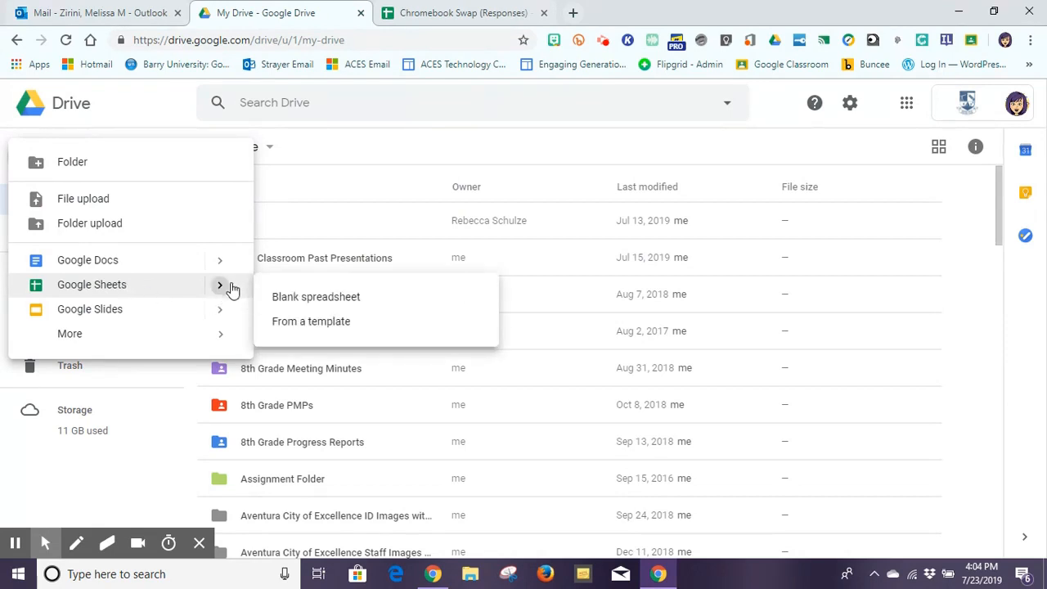
pyautogui.click(301, 300)
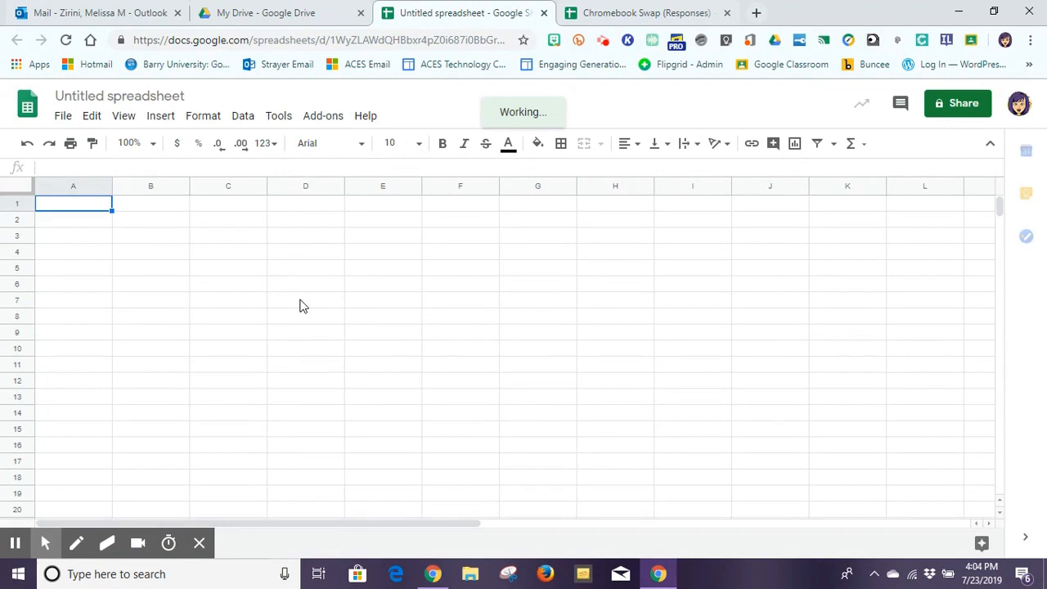
# Examine the file formats in which the spreadsheet can be downloaded.
pyautogui.click(61, 119)
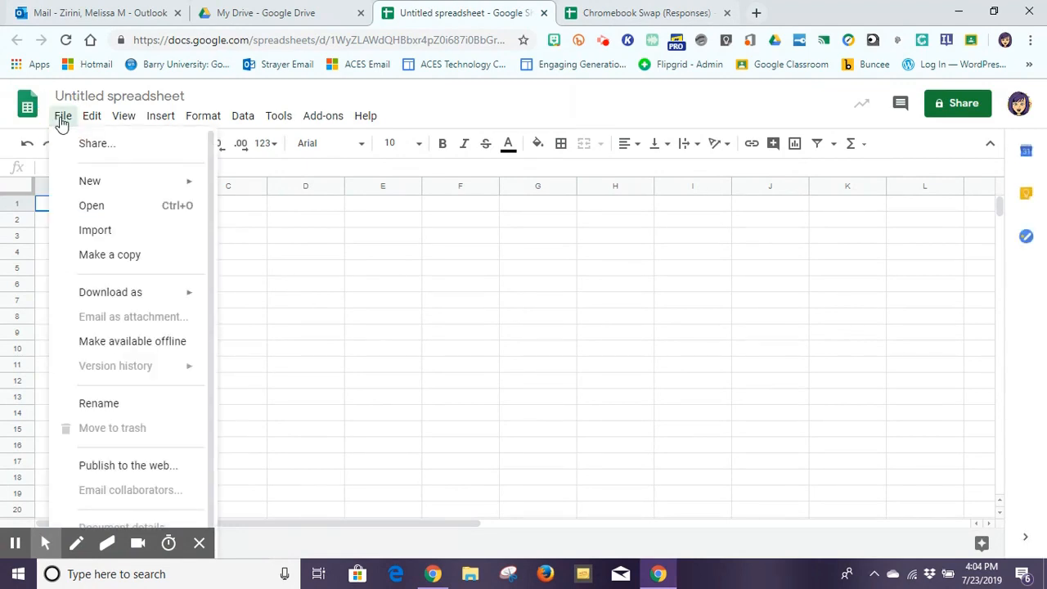
pyautogui.moveTo(105, 296)
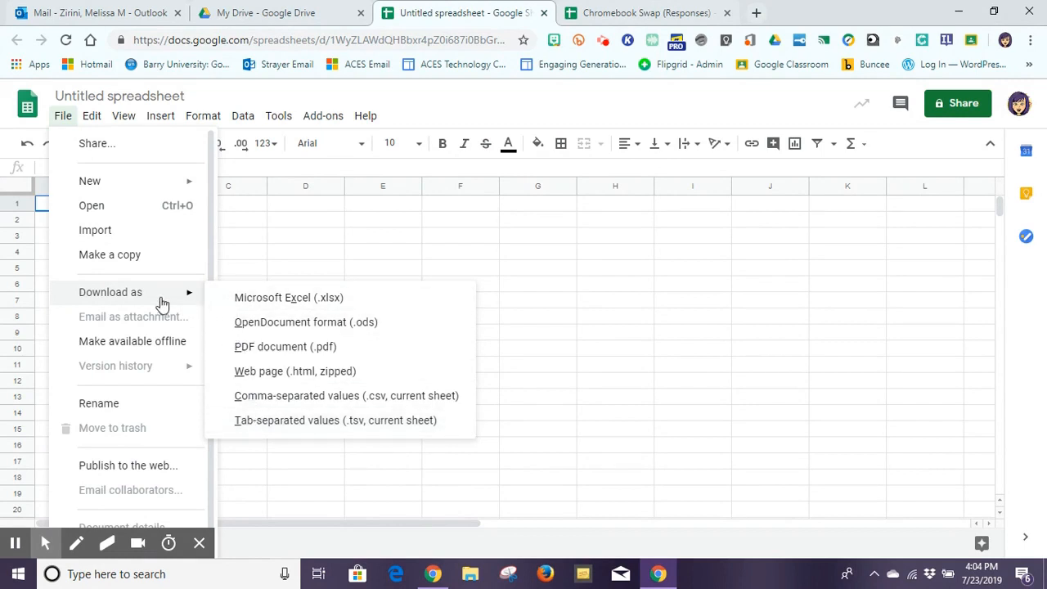
pyautogui.click(438, 97)
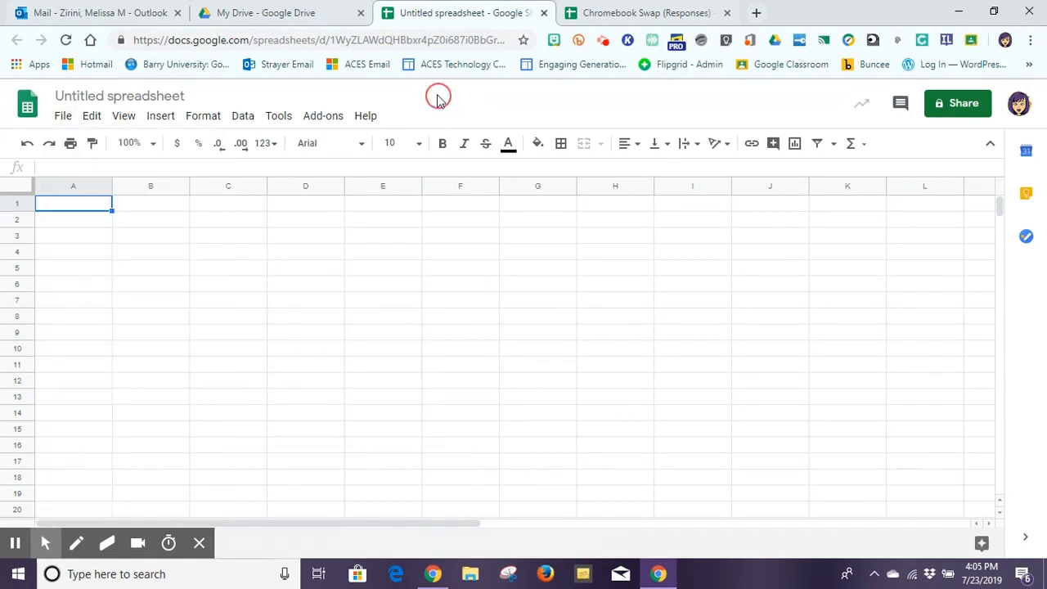
# Rename the spreadsheet as "test sheet".
pyautogui.click(104, 92)
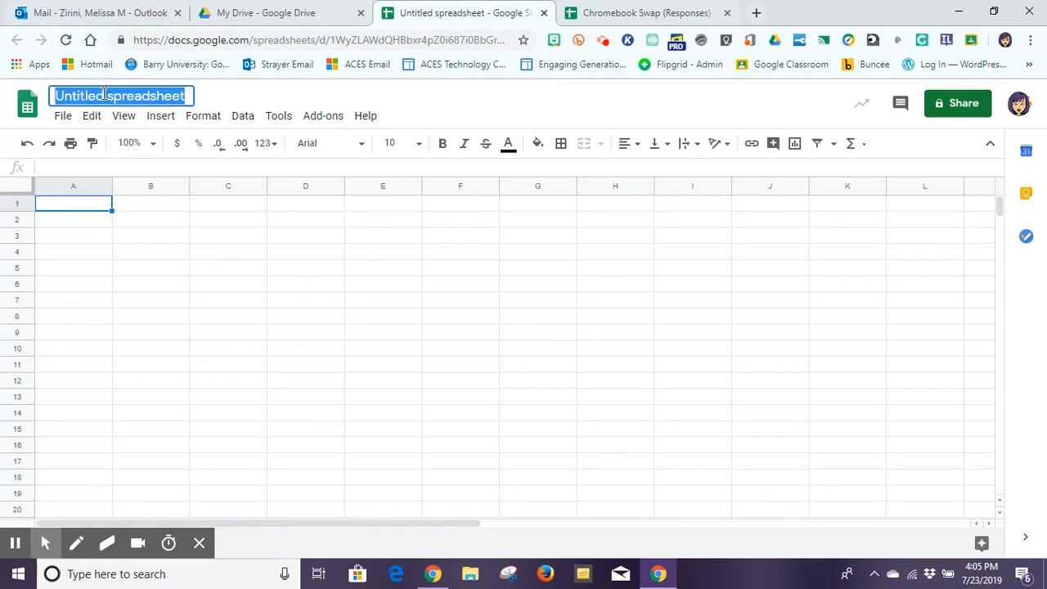
pyautogui.write('test sheet')
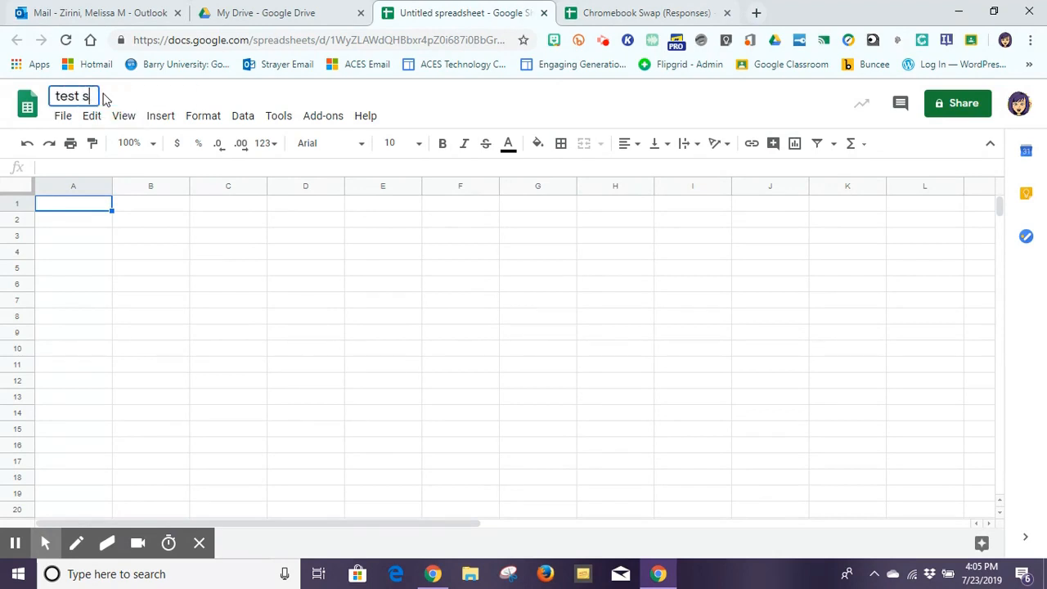
pyautogui.click(183, 99)
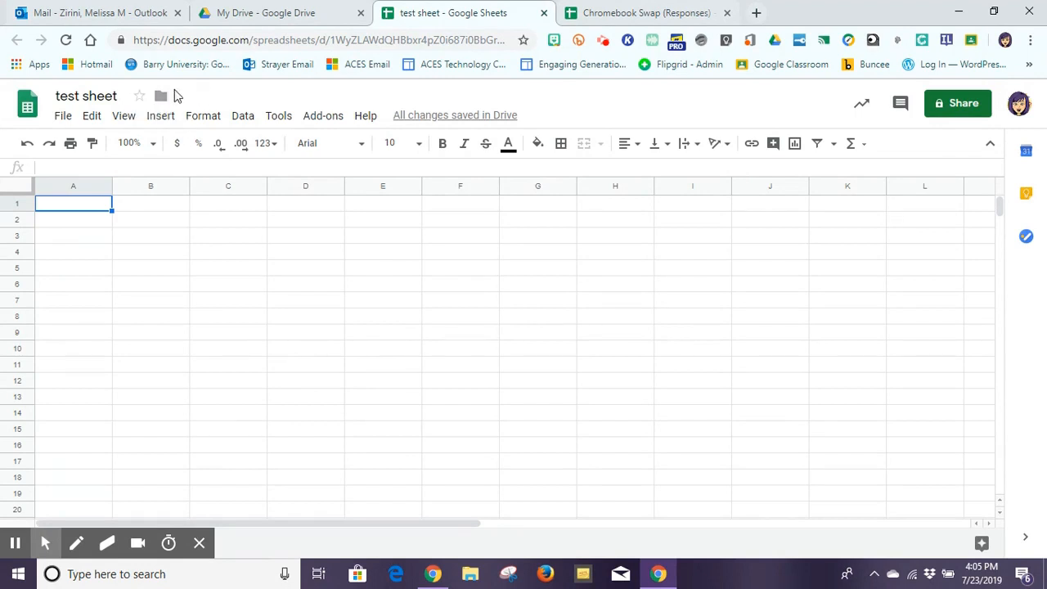
# View the spreadsheet's activity dashboard and its comment history, closing both.
pyautogui.click(860, 107)
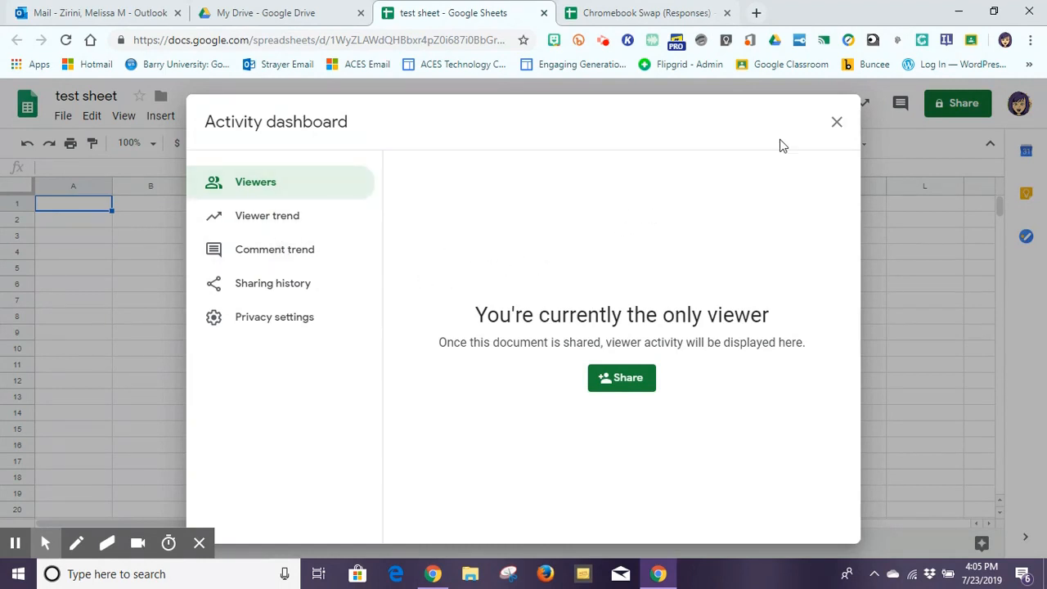
pyautogui.click(837, 122)
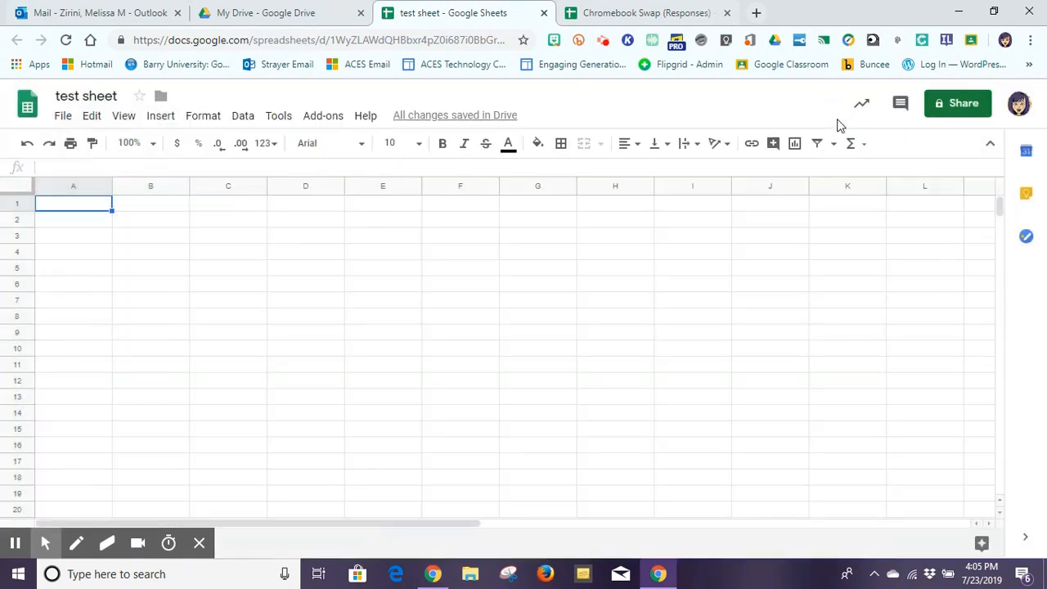
pyautogui.click(899, 105)
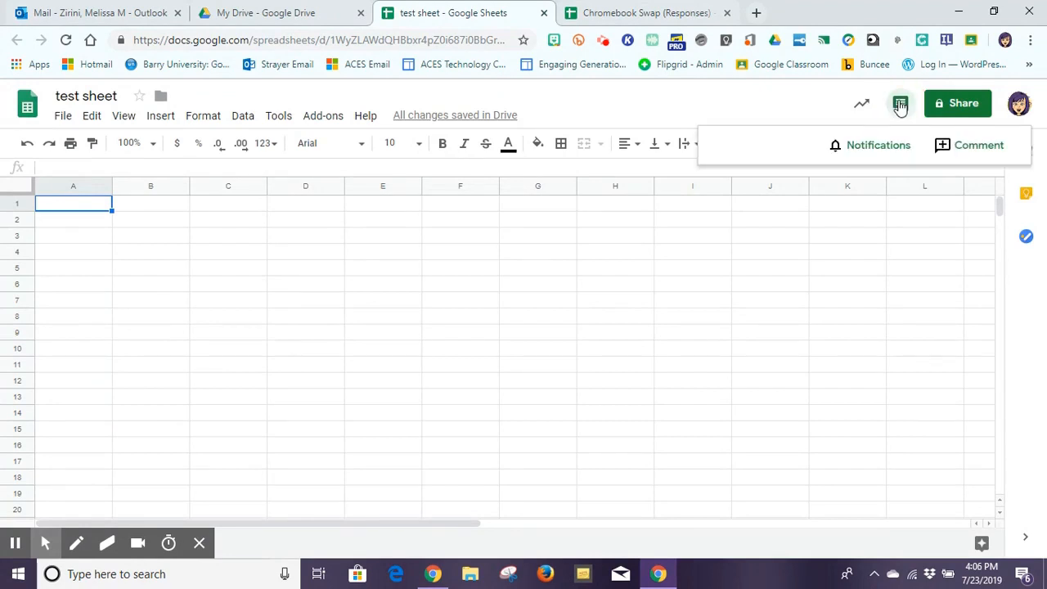
pyautogui.click(800, 108)
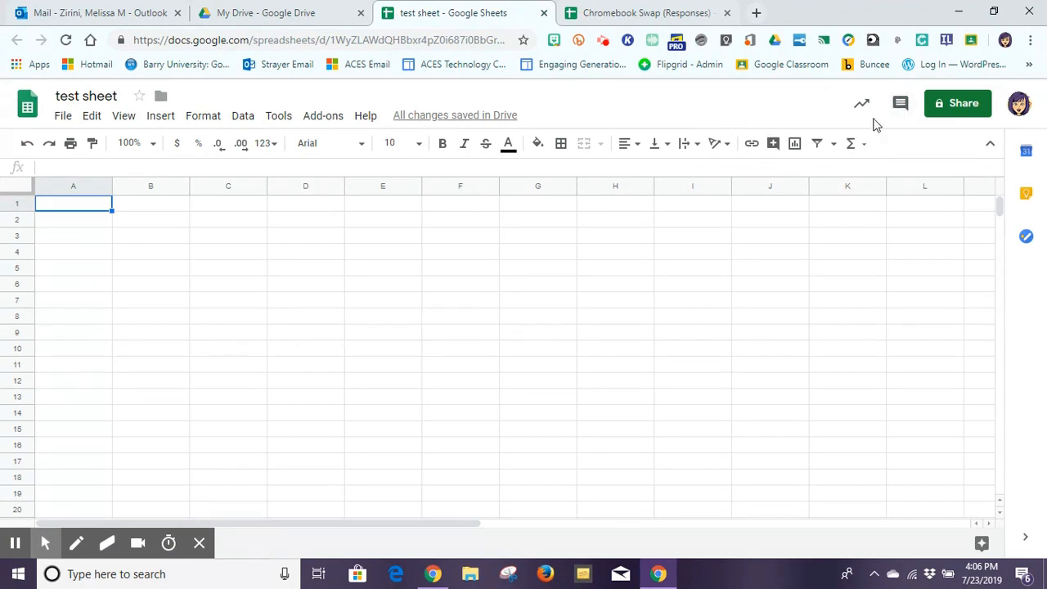
# Check the permission levels for sharing with people and get a shareable link for the spreadsheet.
pyautogui.click(963, 104)
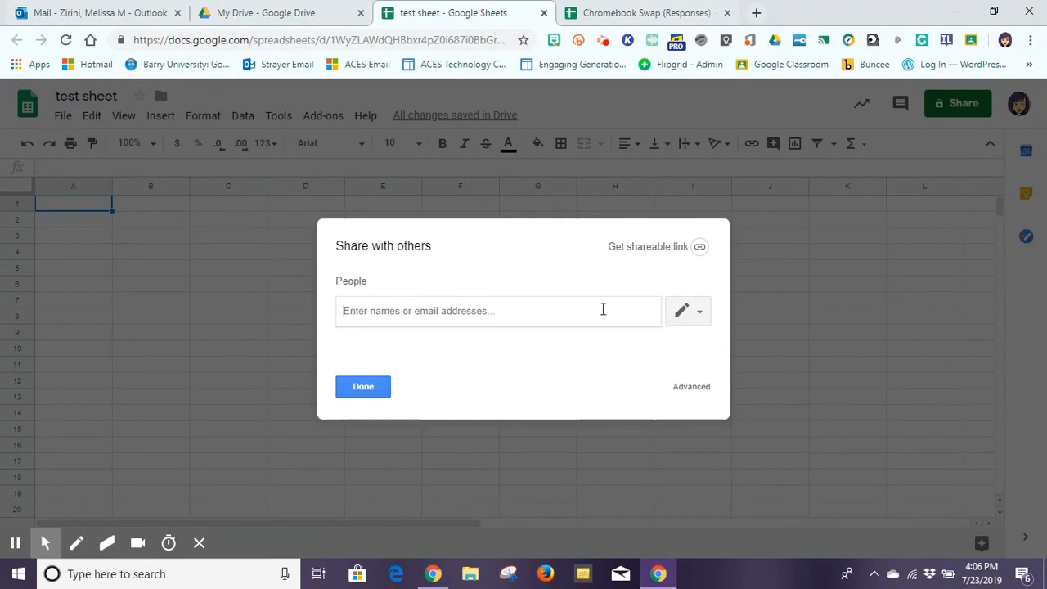
pyautogui.click(684, 316)
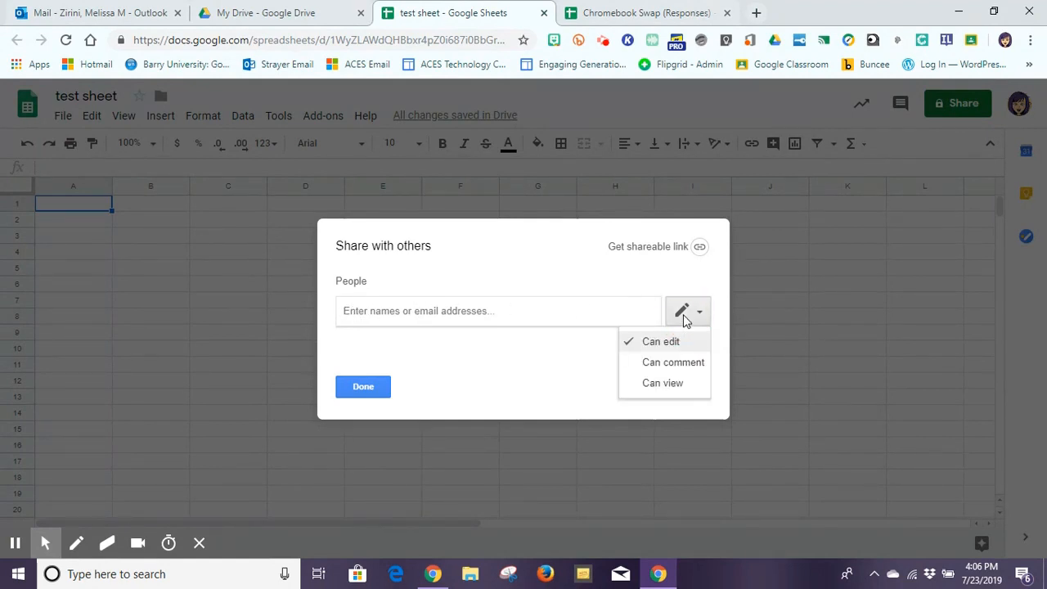
pyautogui.click(577, 260)
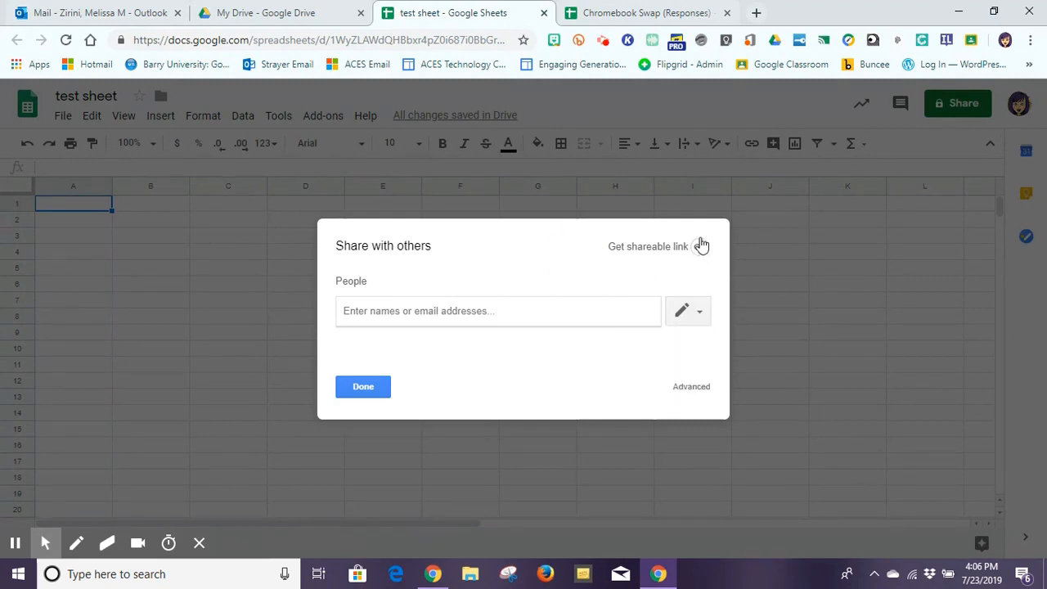
pyautogui.click(679, 248)
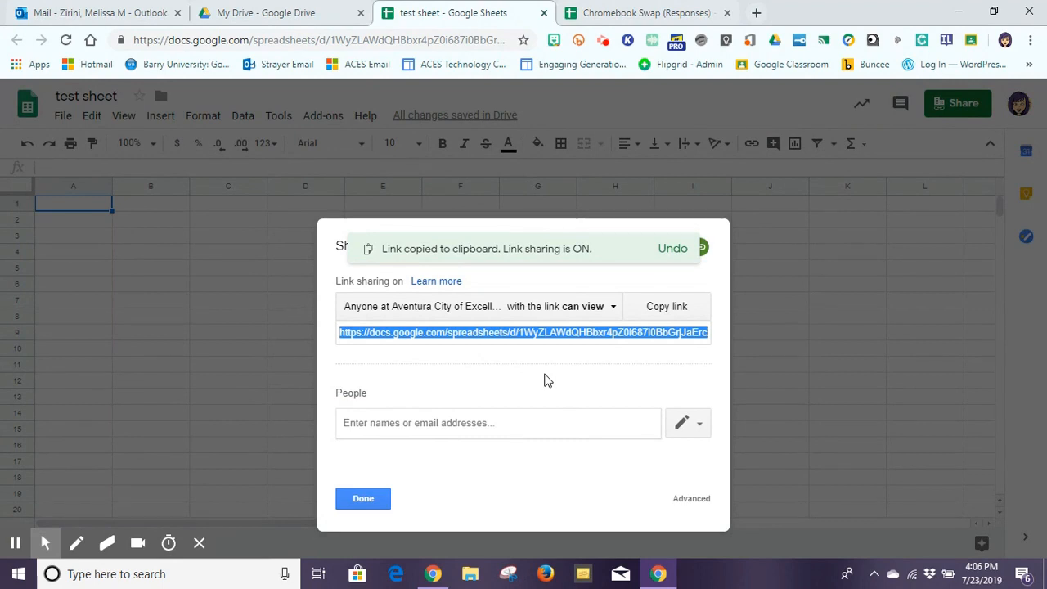
# Review the link-sharing options and save access as anyone at Aventura City of Excellence School with the link, Can view.
pyautogui.click(577, 306)
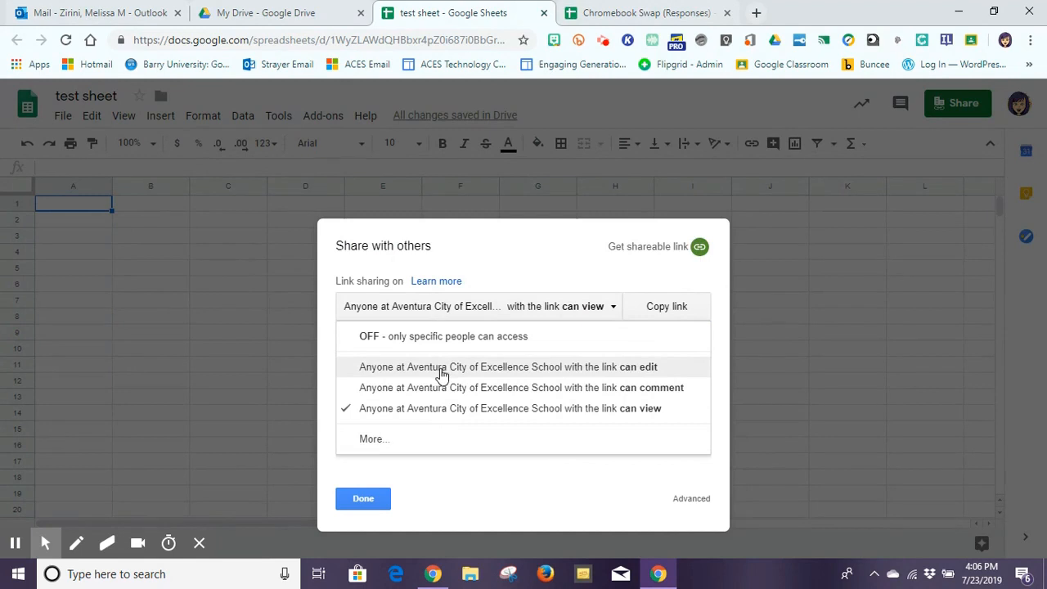
pyautogui.click(370, 447)
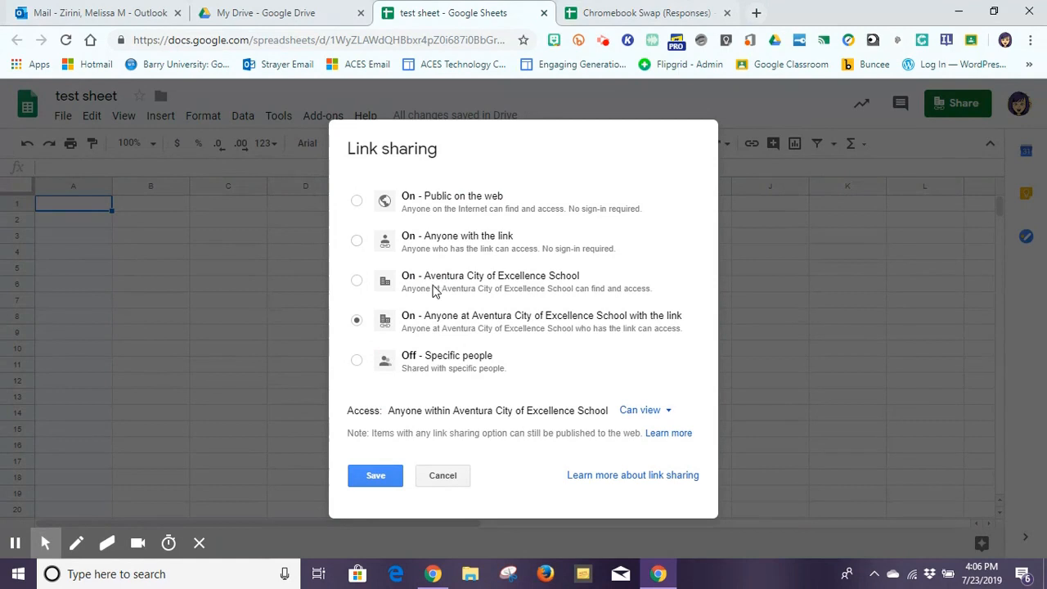
pyautogui.click(374, 477)
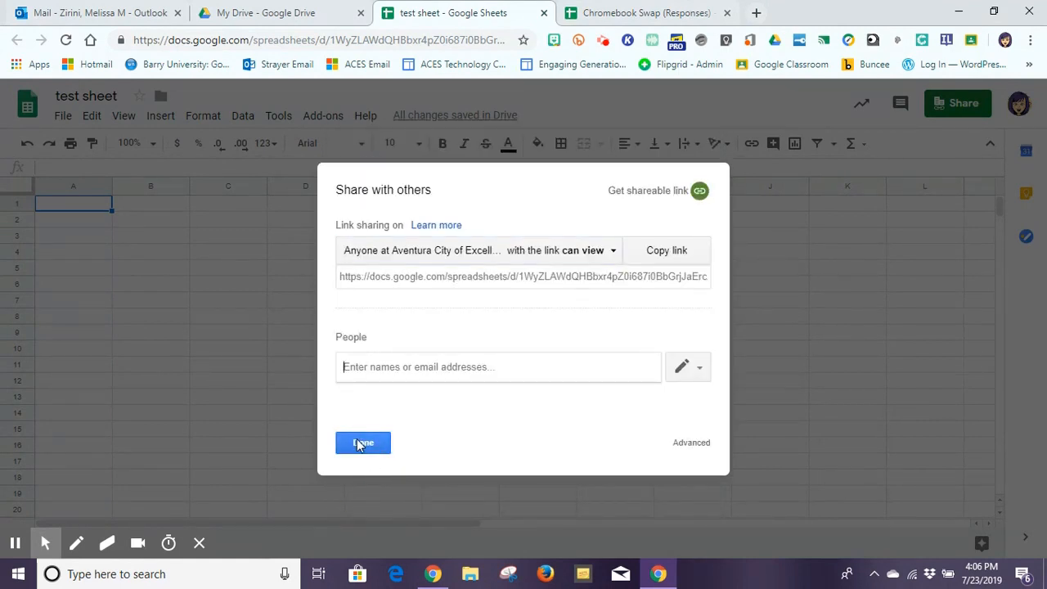
pyautogui.click(362, 442)
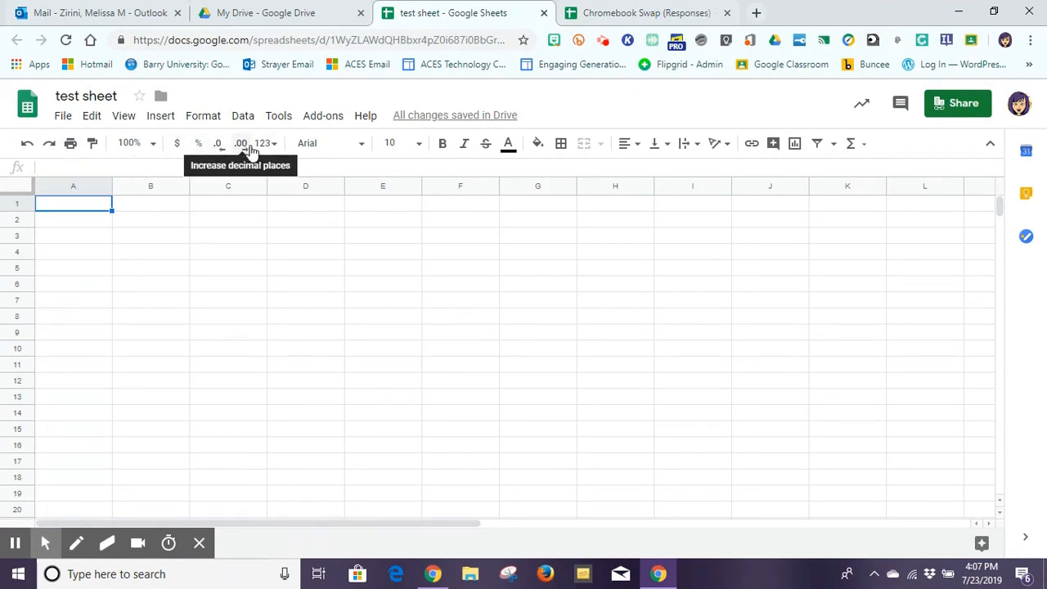
# Try the currency format on cell C2 and enter "kkj" in it.
pyautogui.click(219, 221)
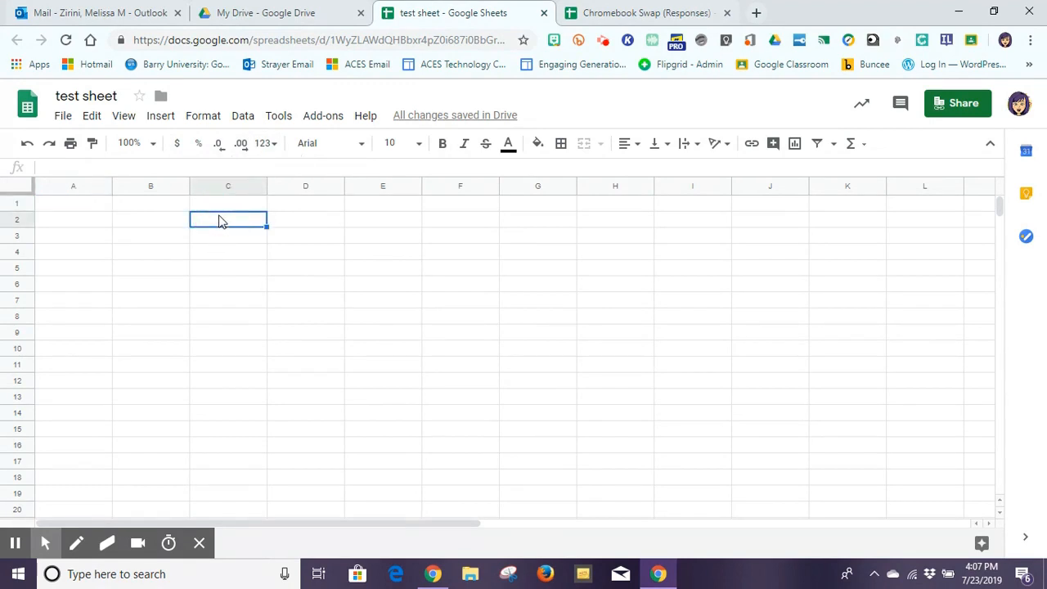
pyautogui.click(178, 146)
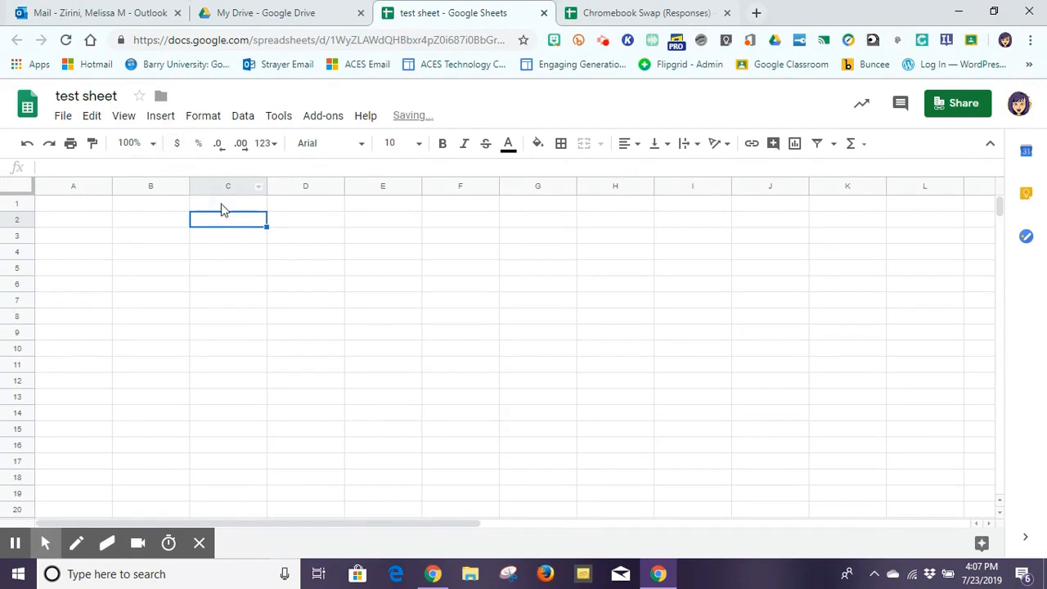
pyautogui.click(178, 147)
pyautogui.doubleClick(215, 218)
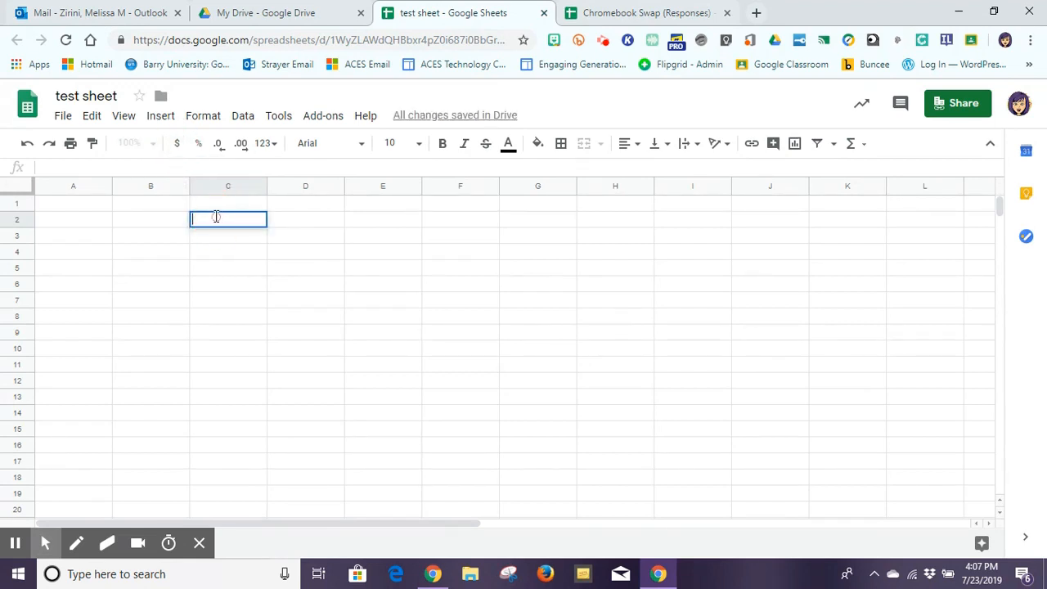
pyautogui.write('kkj')
pyautogui.click(175, 146)
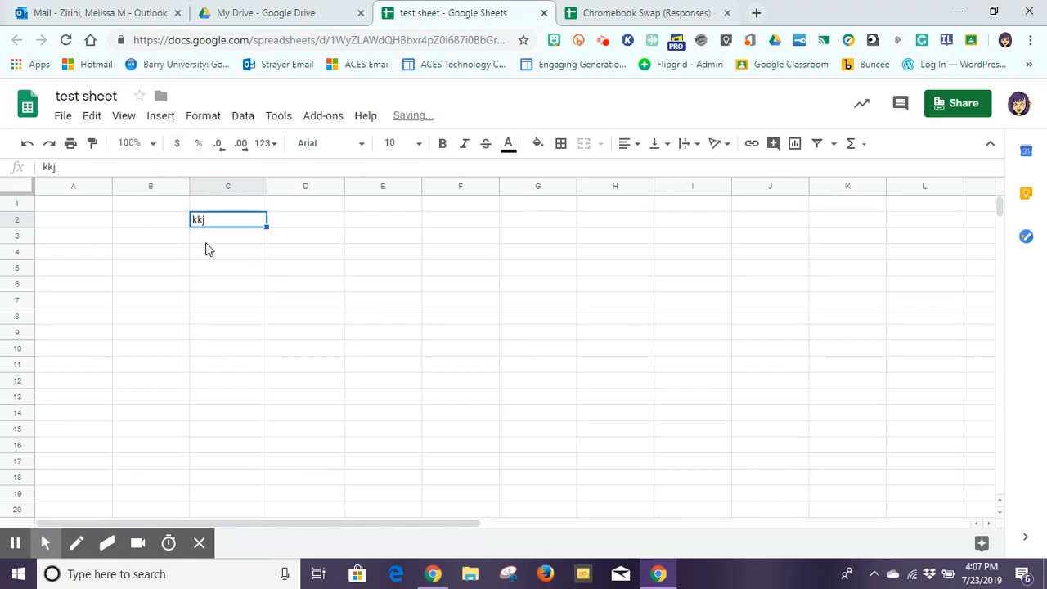
# Apply the percent format to cell C2 and clear the cell's text.
pyautogui.click(198, 146)
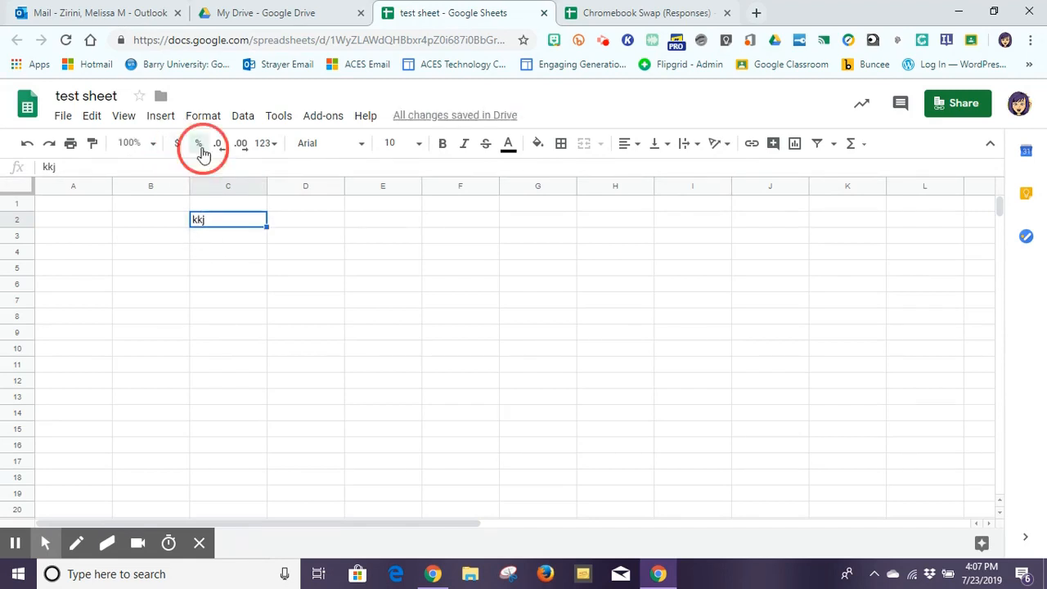
pyautogui.click(219, 259)
pyautogui.click(236, 226)
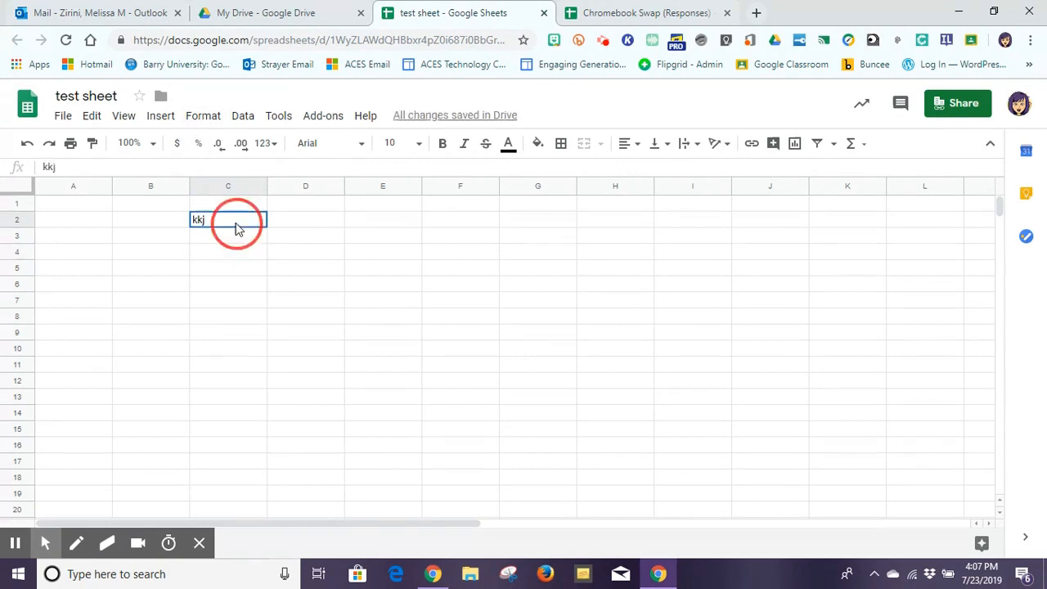
pyautogui.press('Delete')
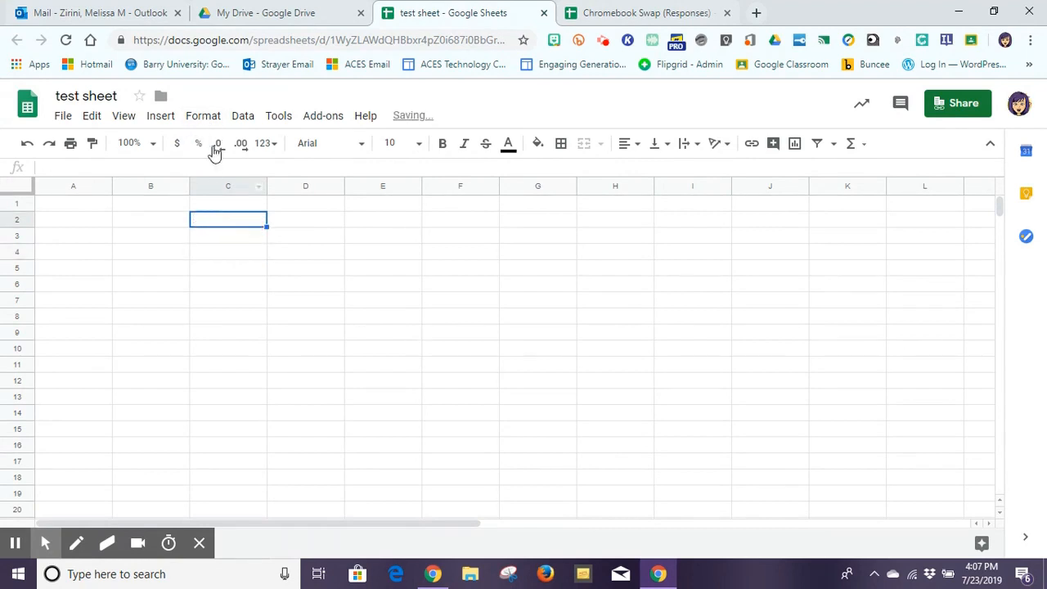
# Examine the number, currency, date and additional format options available for cell C2.
pyautogui.click(263, 144)
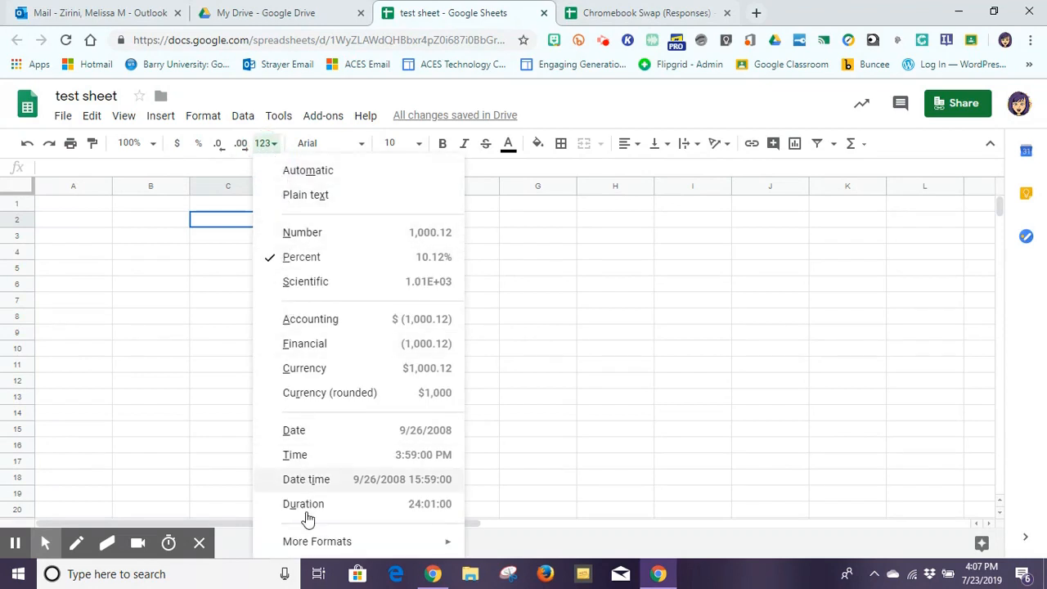
pyautogui.moveTo(303, 543)
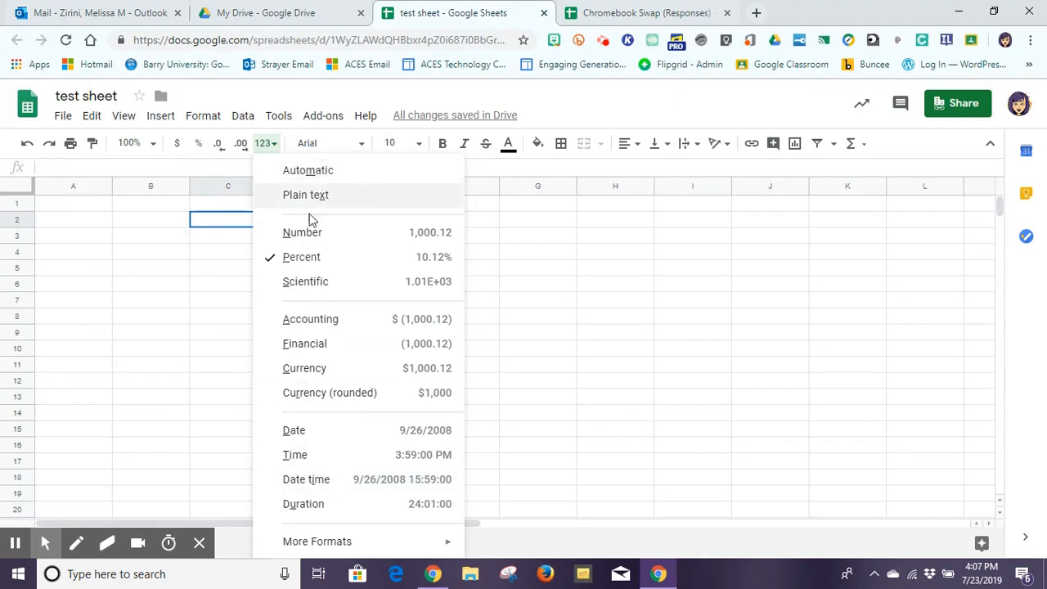
pyautogui.click(219, 283)
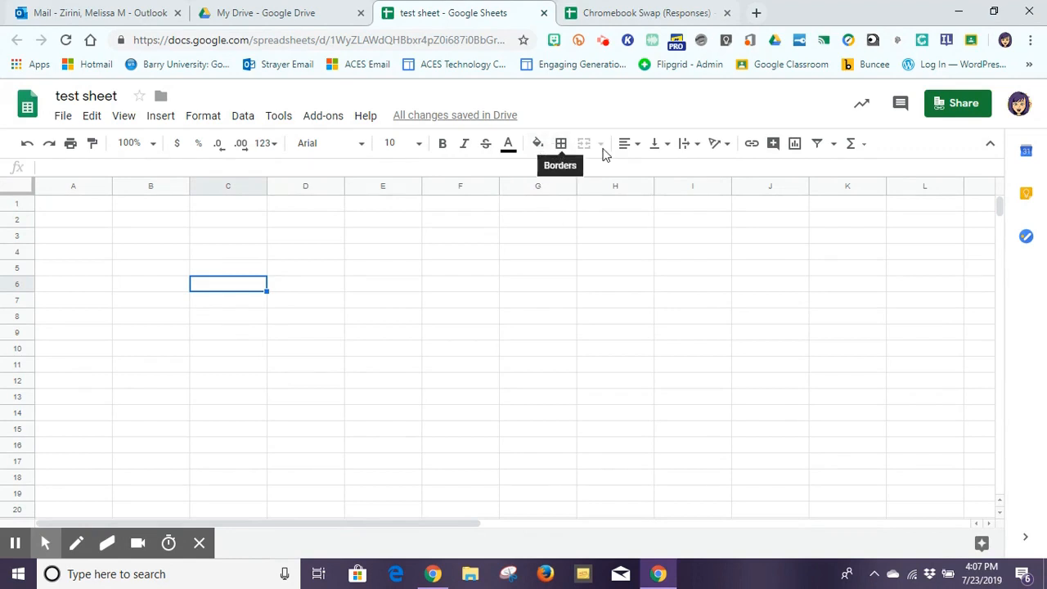
# Review the text rotation options and open a comment on cell J1, discarding it.
pyautogui.click(720, 145)
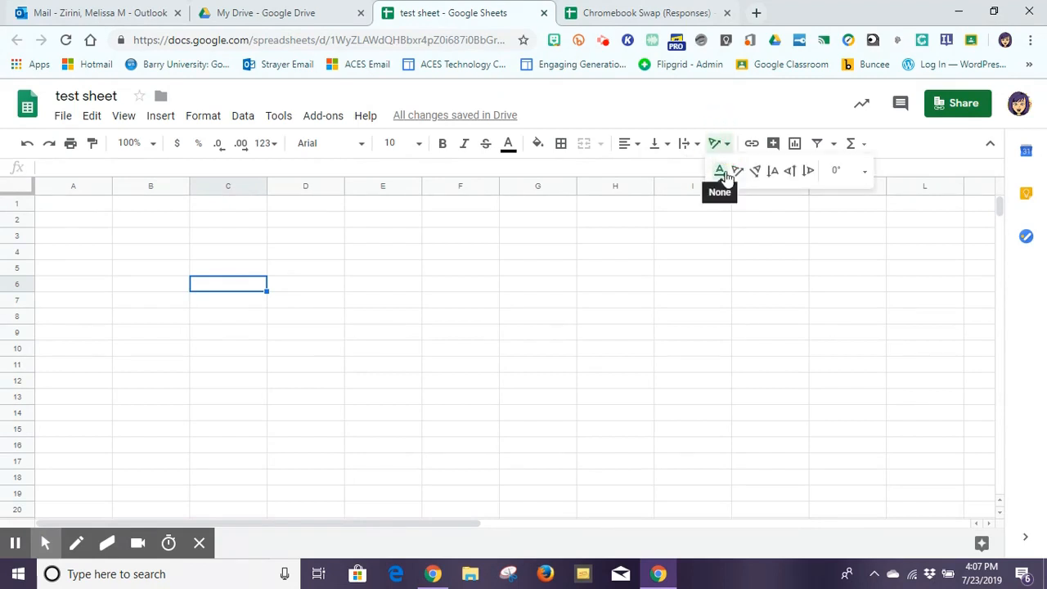
pyautogui.click(765, 203)
pyautogui.click(773, 145)
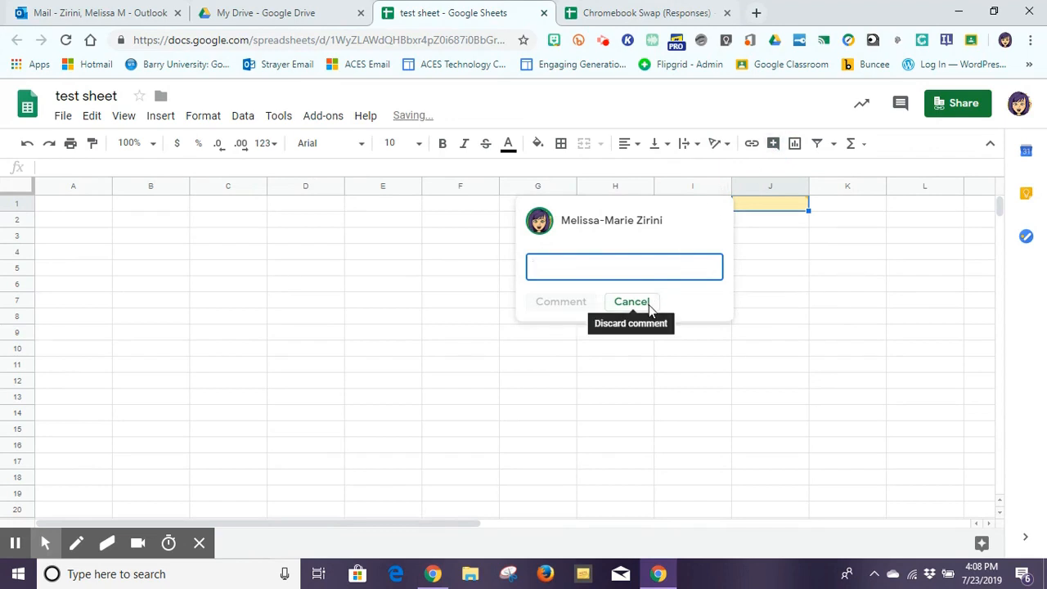
pyautogui.click(633, 302)
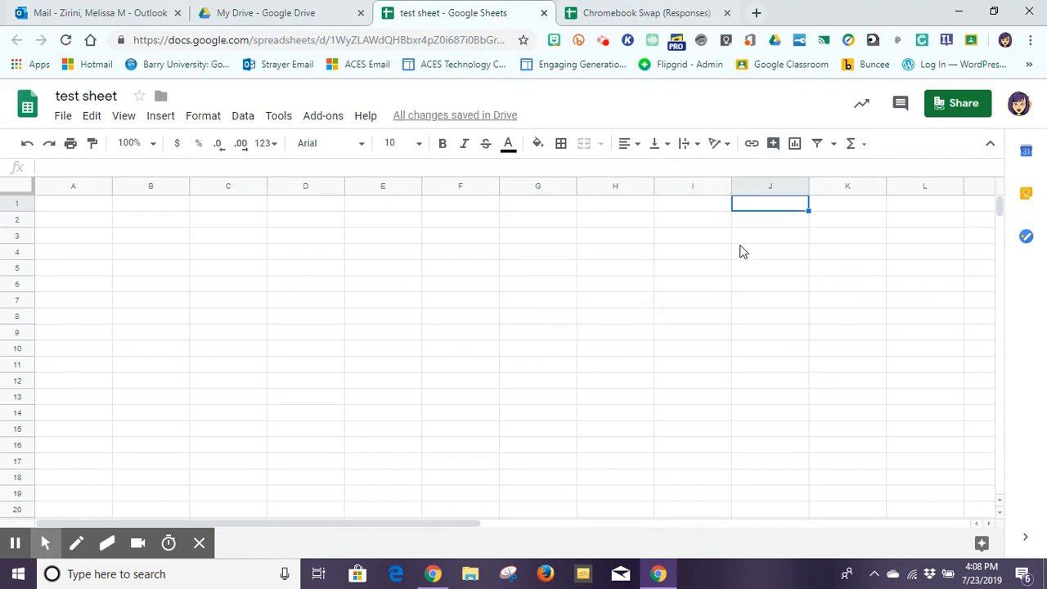
# Examine the filter view options and the available function categories, including the Filter functions.
pyautogui.click(832, 144)
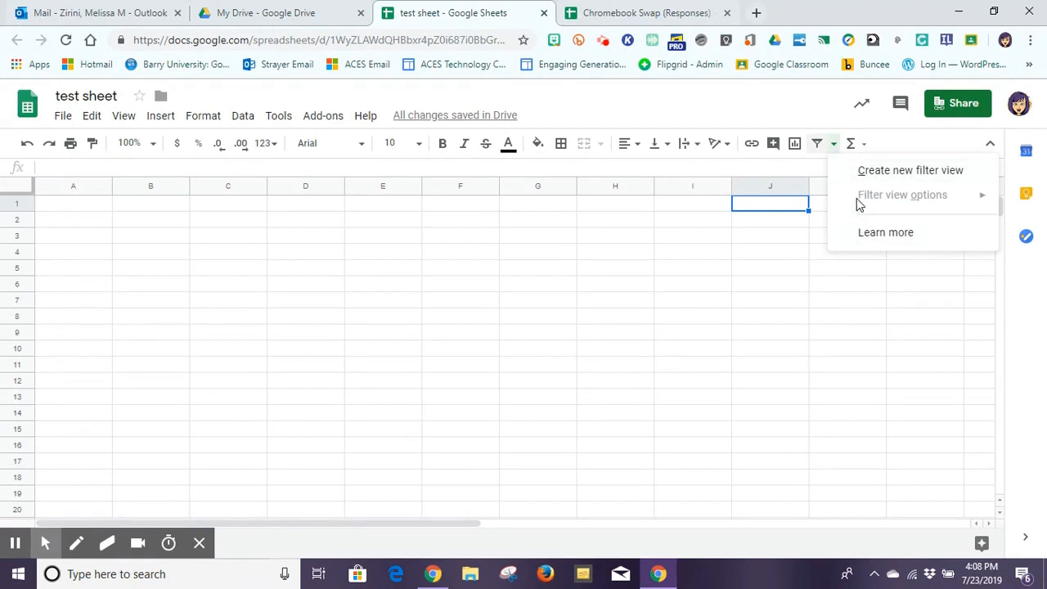
pyautogui.click(859, 144)
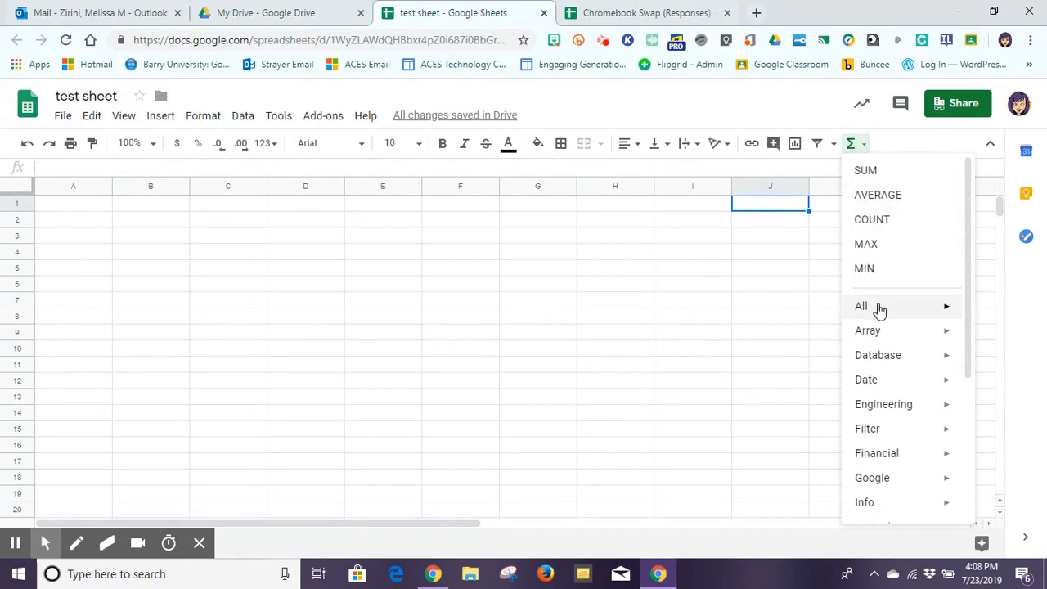
pyautogui.moveTo(881, 428)
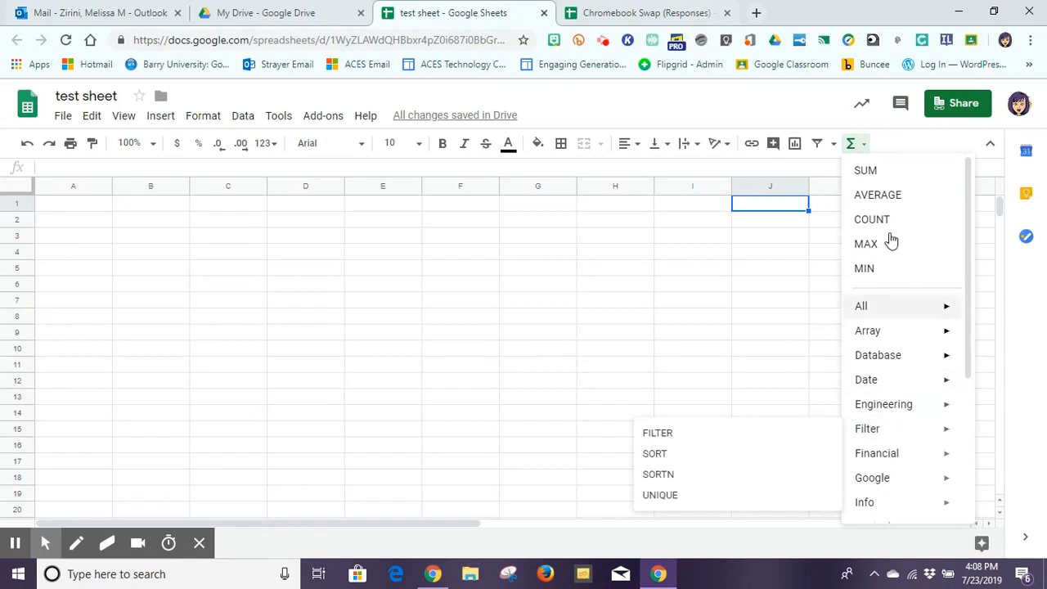
# Open the Google Sheets function list help page, read through its start and close it.
pyautogui.click(368, 117)
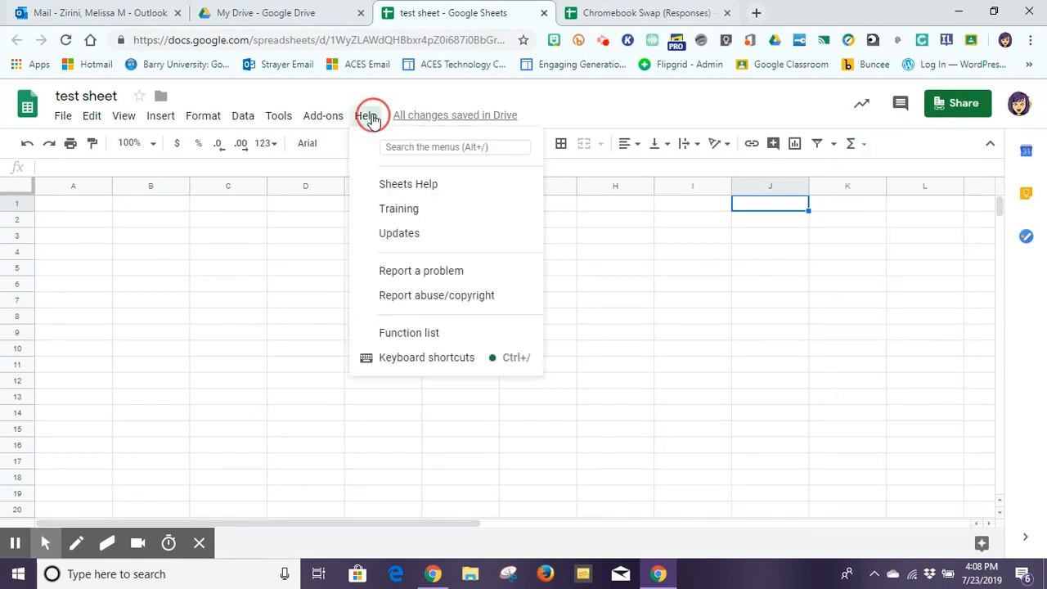
pyautogui.click(417, 334)
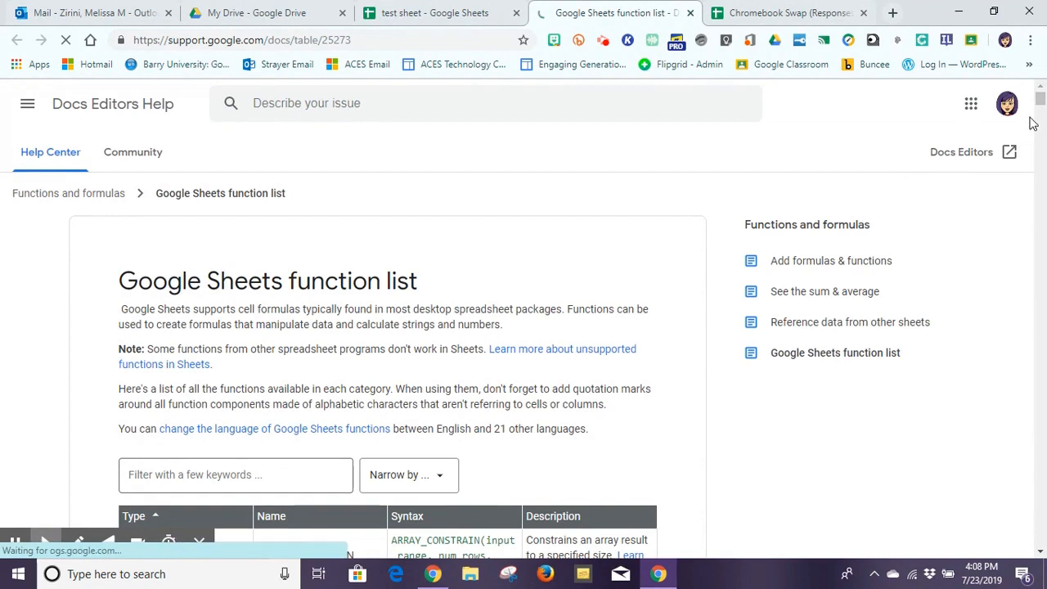
pyautogui.moveTo(1040, 99)
pyautogui.mouseDown()
pyautogui.moveTo(1041, 140)
pyautogui.moveTo(1041, 99)
pyautogui.mouseUp()
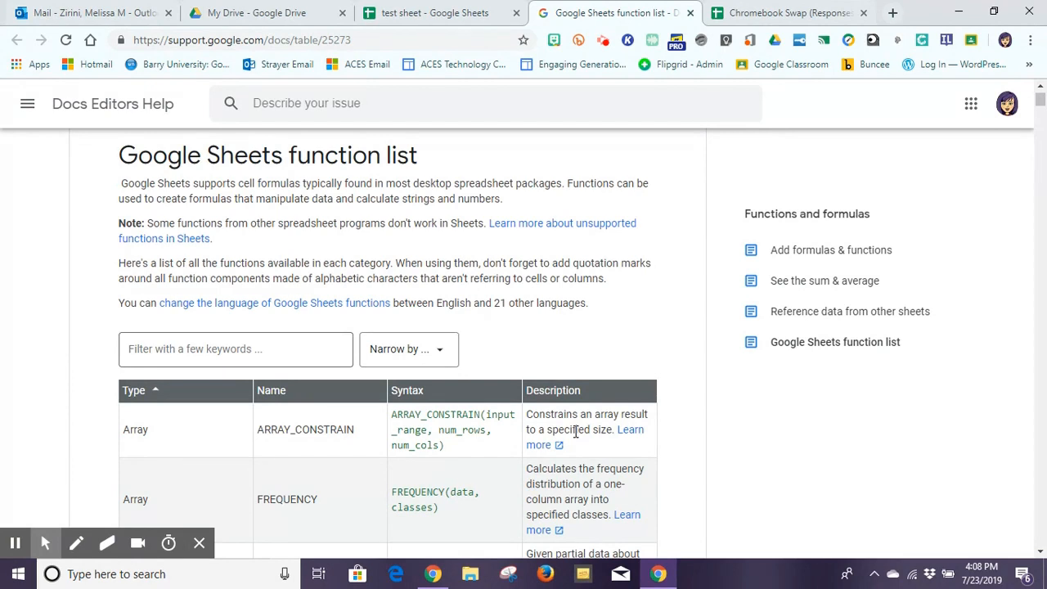
pyautogui.click(690, 13)
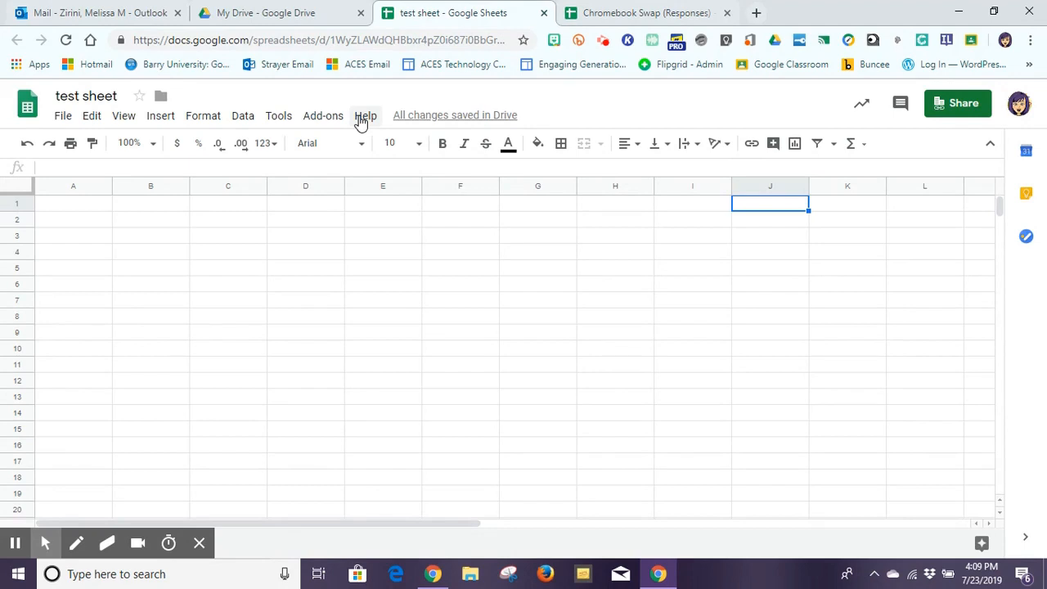
# Examine the file commands of the test sheet, including the download formats and the version history options.
pyautogui.click(63, 116)
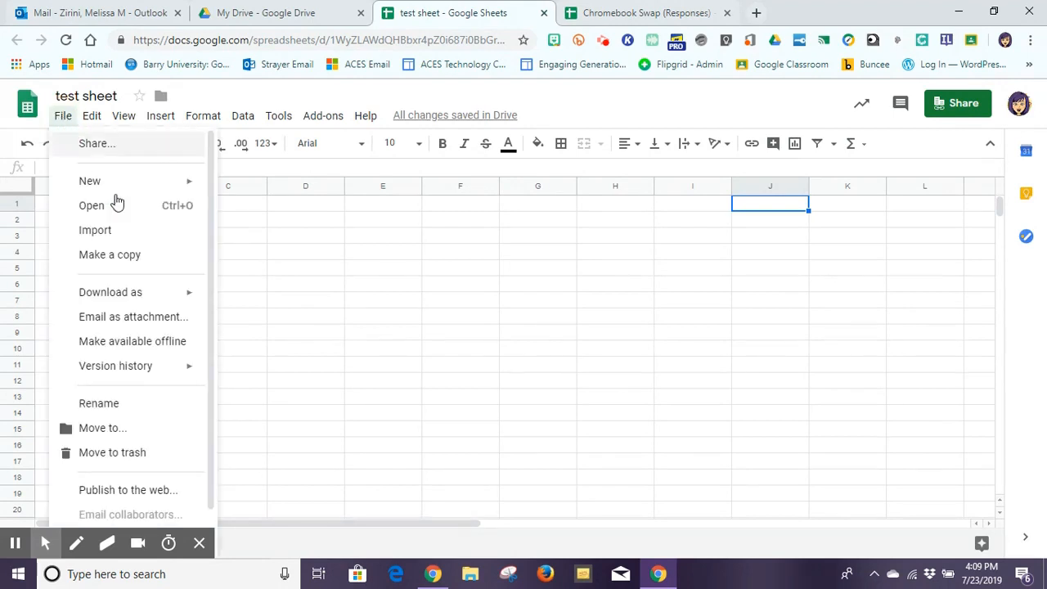
pyautogui.moveTo(169, 299)
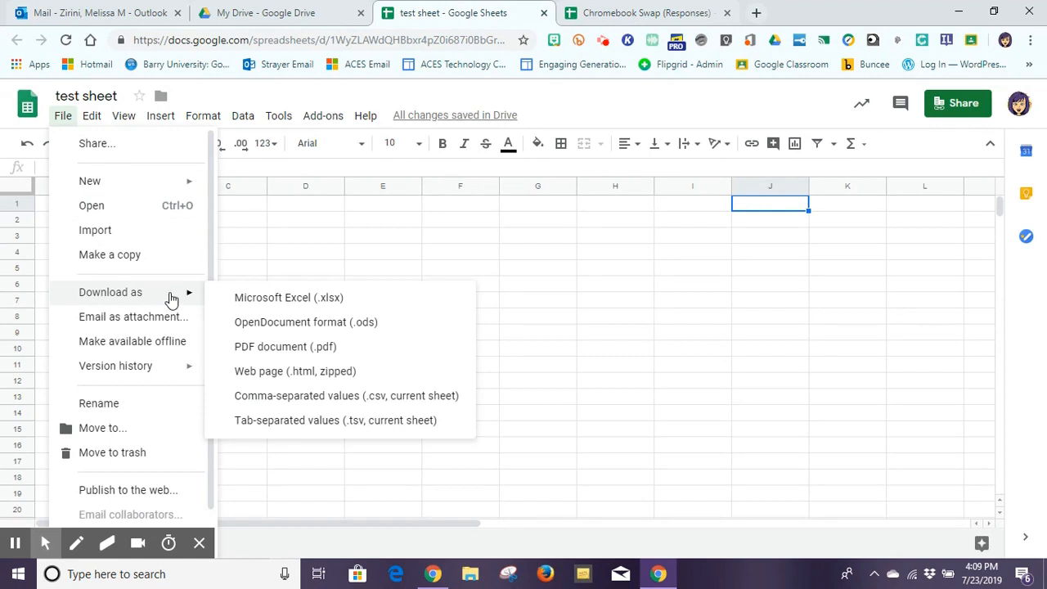
pyautogui.moveTo(147, 371)
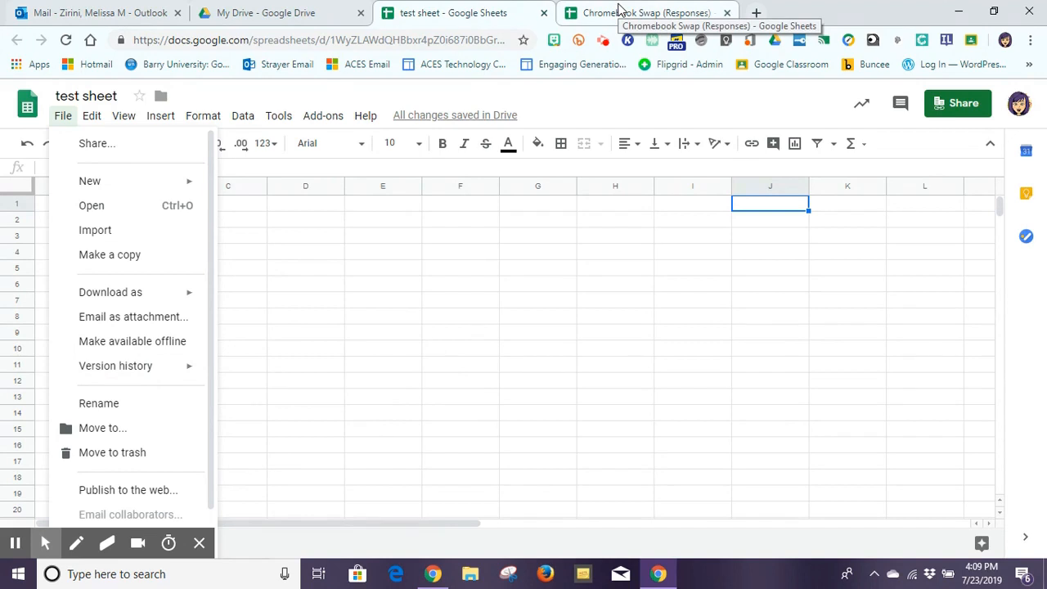
# Switch to the Chromebook Swap (Responses) spreadsheet and open its version history.
pyautogui.click(617, 15)
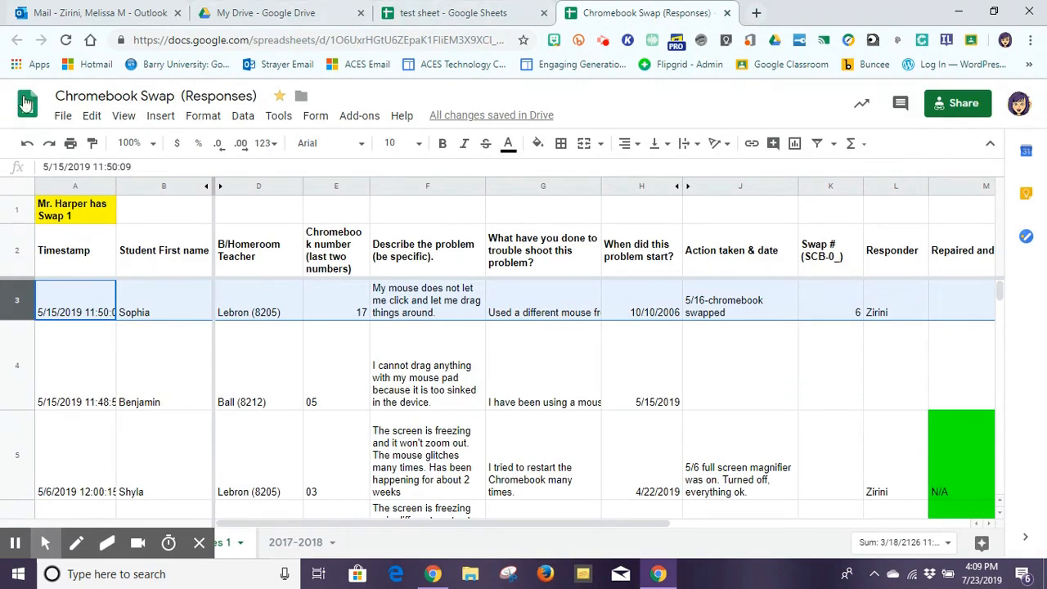
pyautogui.click(65, 116)
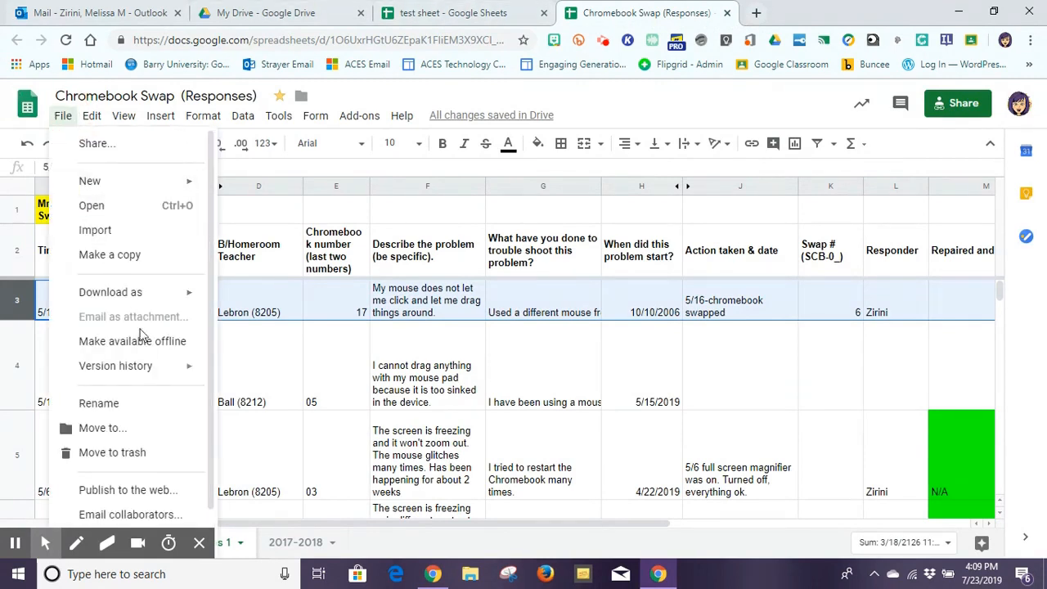
pyautogui.moveTo(186, 372)
pyautogui.click(237, 396)
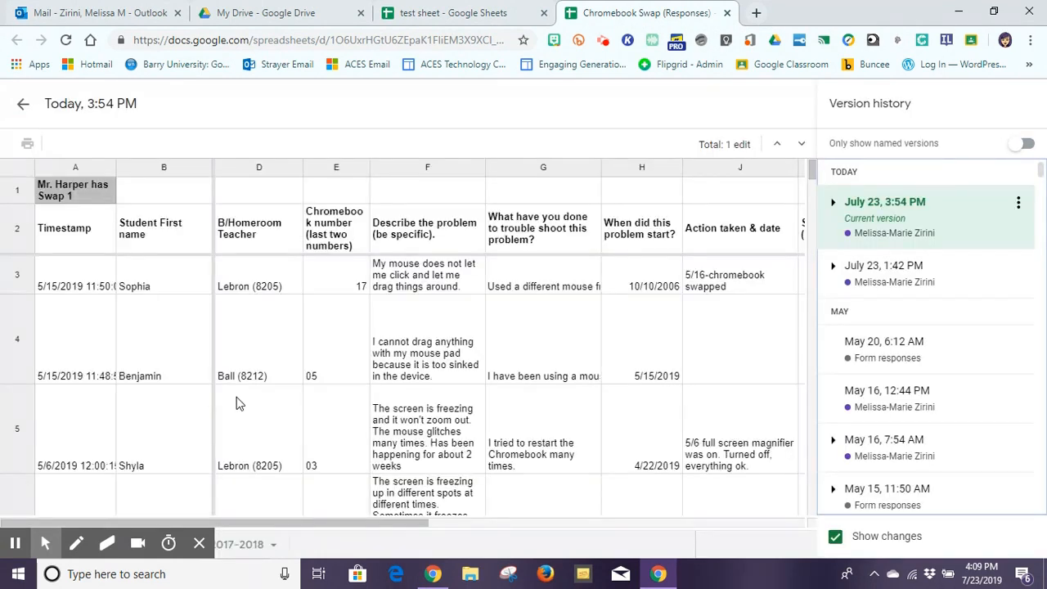
# Preview the May 20 6:12 AM, May 16 12:44 PM and July 23 1:42 PM versions and return to the spreadsheet without restoring.
pyautogui.click(871, 347)
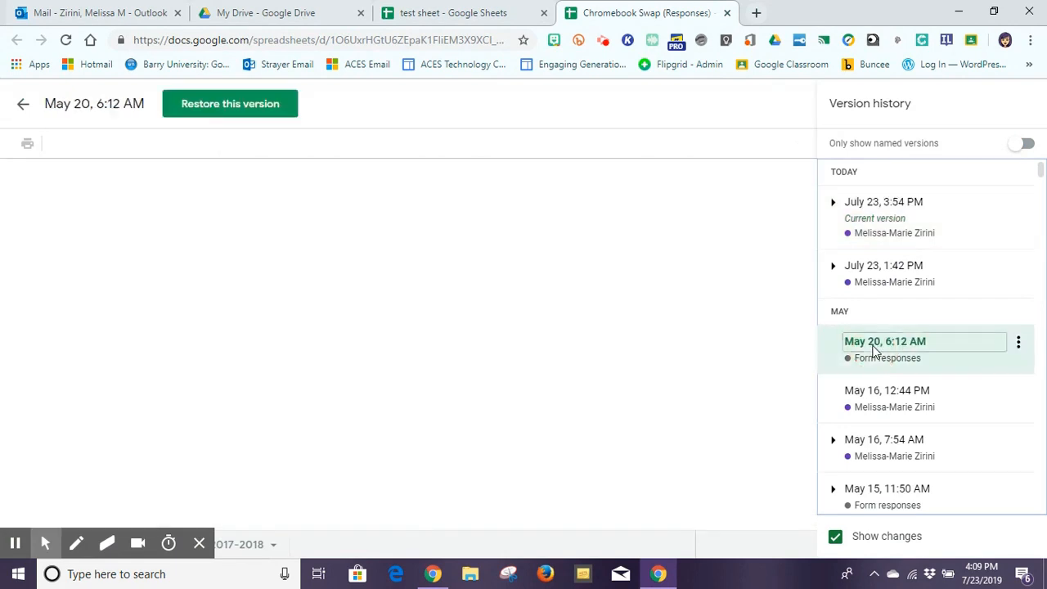
pyautogui.click(879, 401)
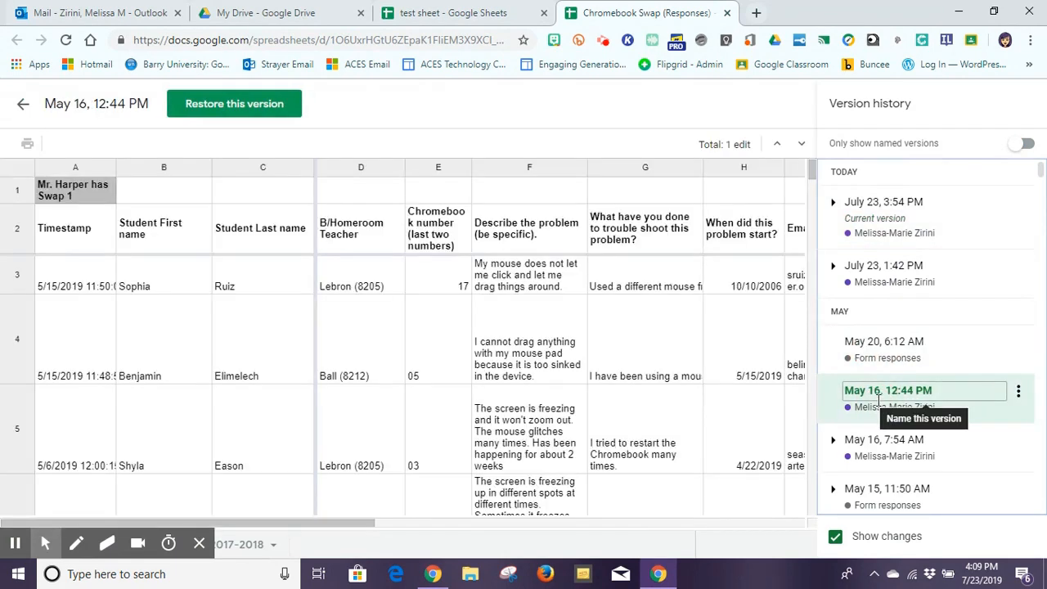
pyautogui.click(833, 268)
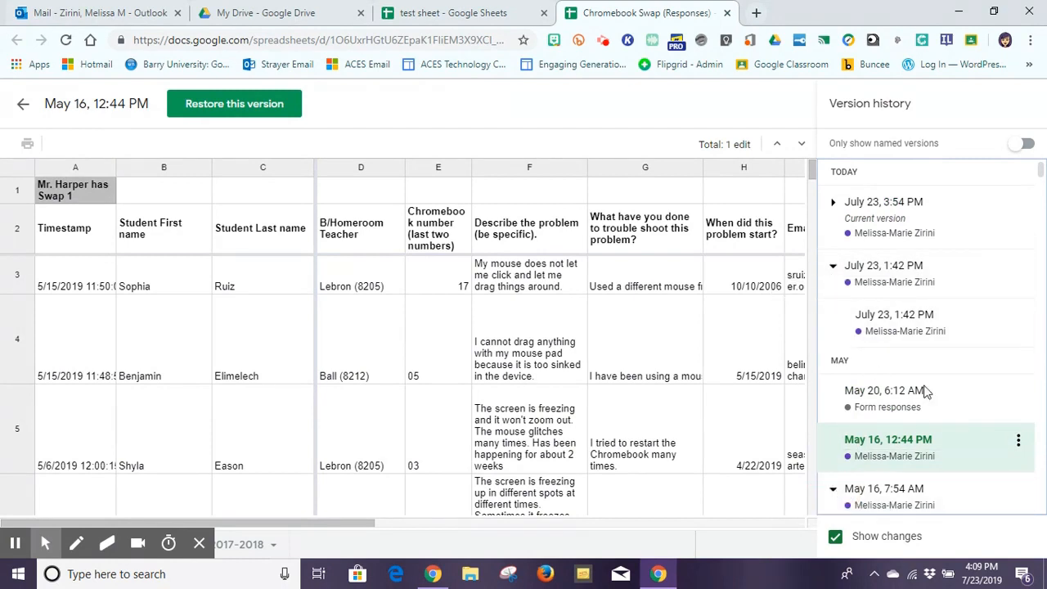
pyautogui.click(894, 324)
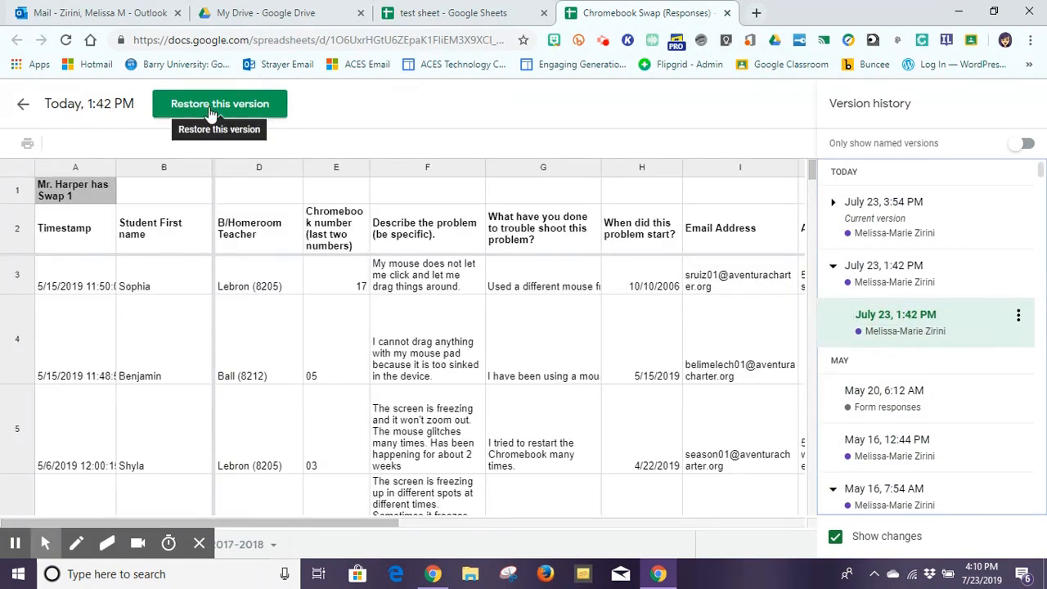
pyautogui.click(24, 107)
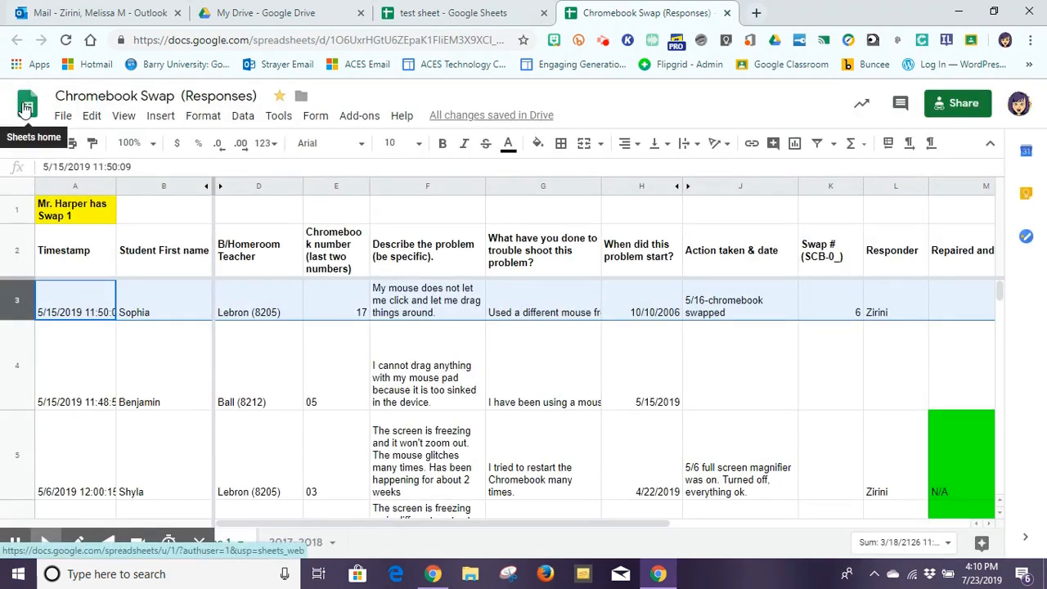
# Examine the remaining file commands and the editing commands, including Paste special, in the Chromebook Swap spreadsheet.
pyautogui.click(63, 118)
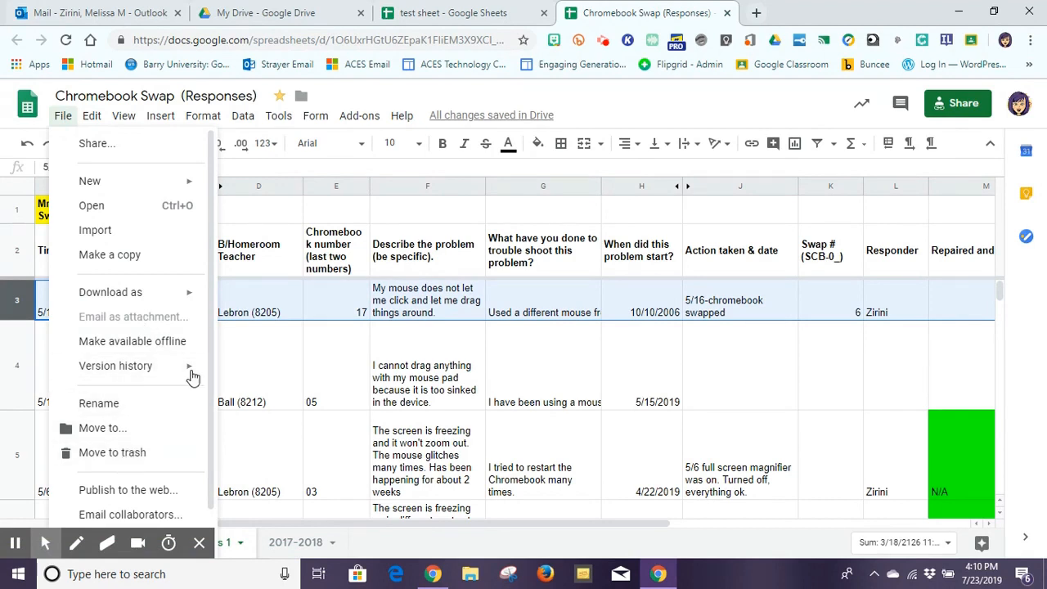
pyautogui.moveTo(212, 331); pyautogui.dragTo(208, 409)
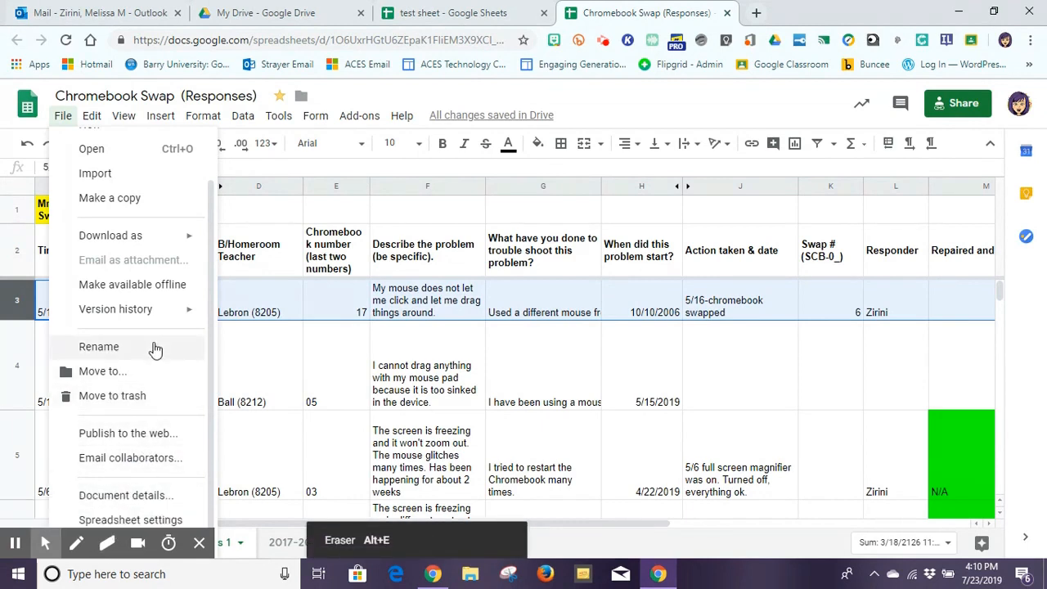
pyautogui.moveTo(90, 122)
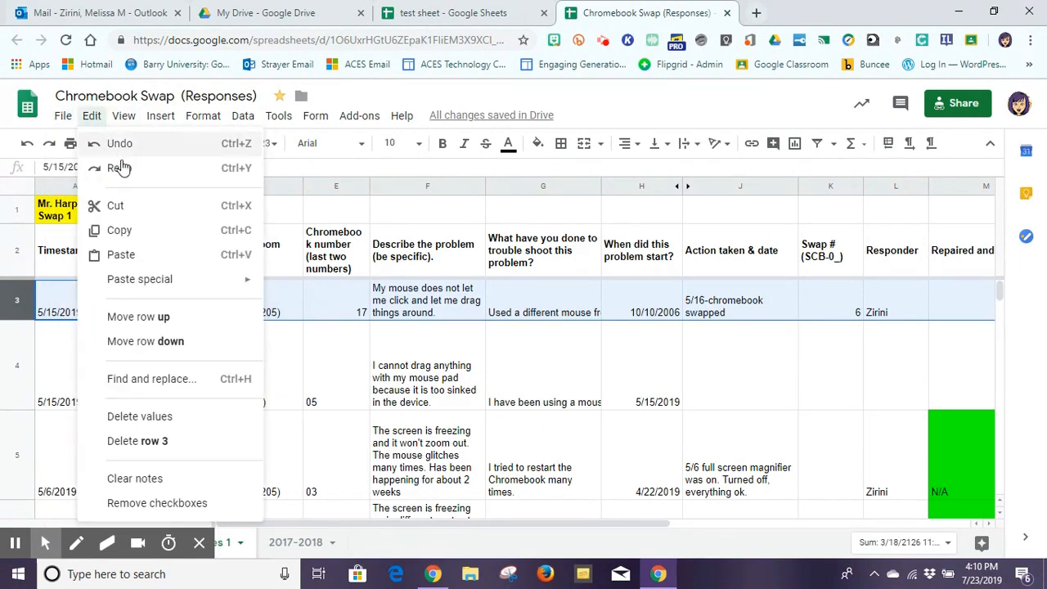
pyautogui.moveTo(141, 283)
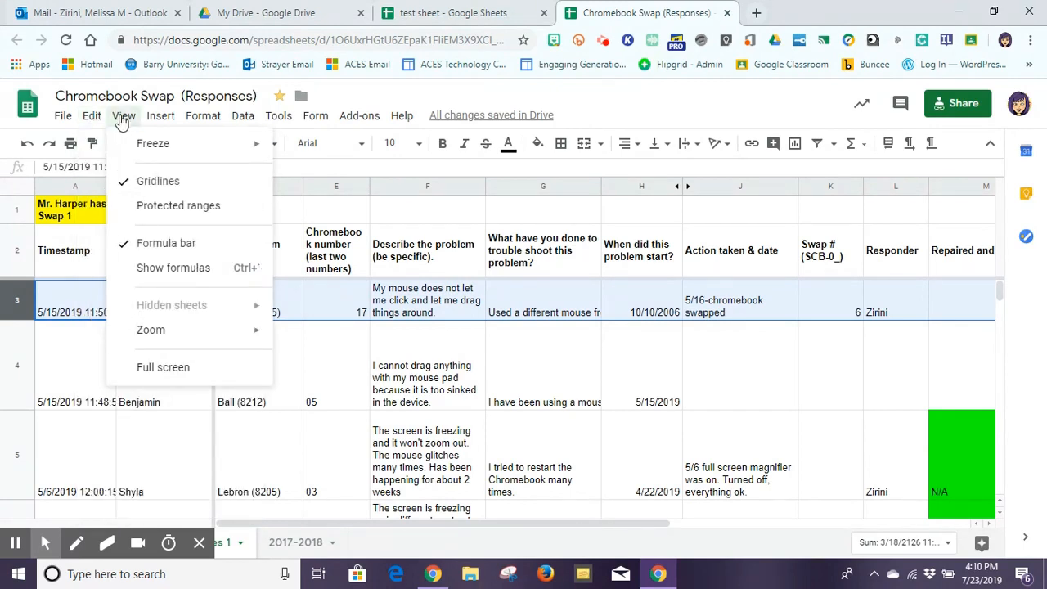
# Review the freeze options for rows and columns, check the frozen header against the responses, and look over the other view settings.
pyautogui.moveTo(141, 147)
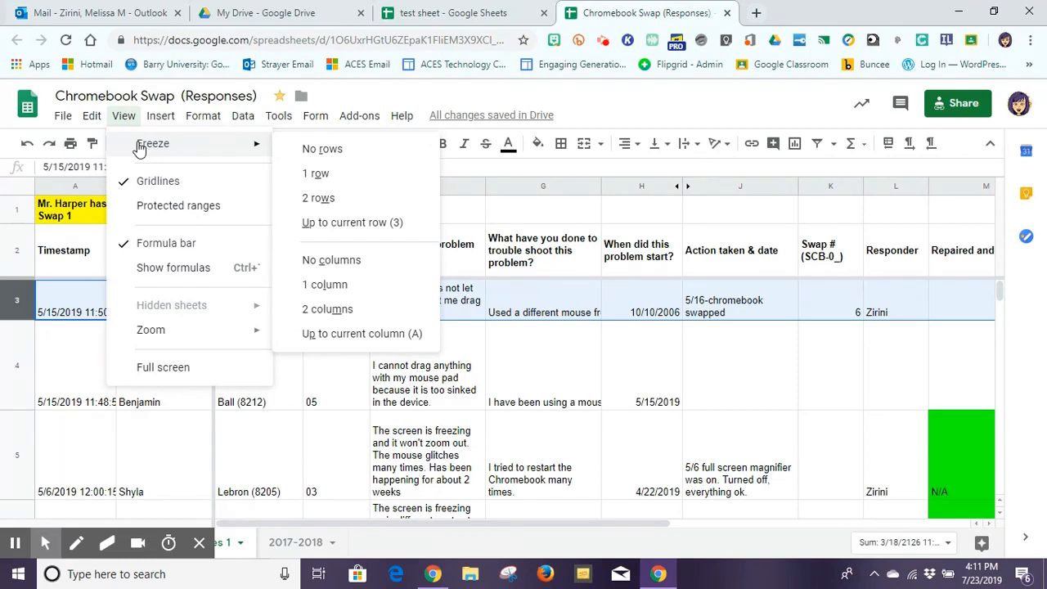
pyautogui.click(524, 218)
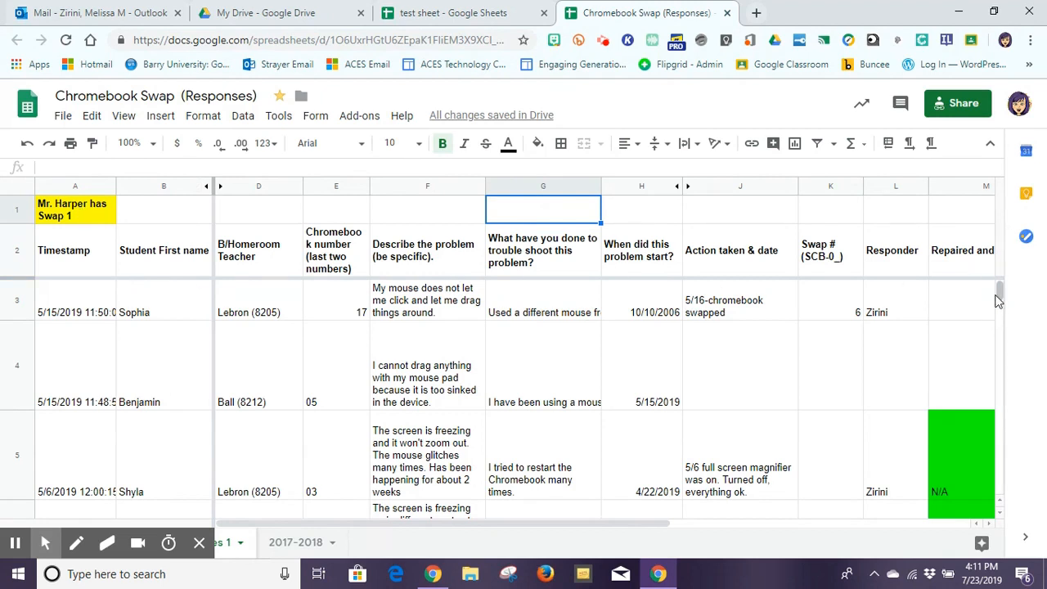
pyautogui.moveTo(1000, 300)
pyautogui.mouseDown()
pyautogui.moveTo(997, 350)
pyautogui.moveTo(1000, 289)
pyautogui.mouseUp()
pyautogui.click(123, 116)
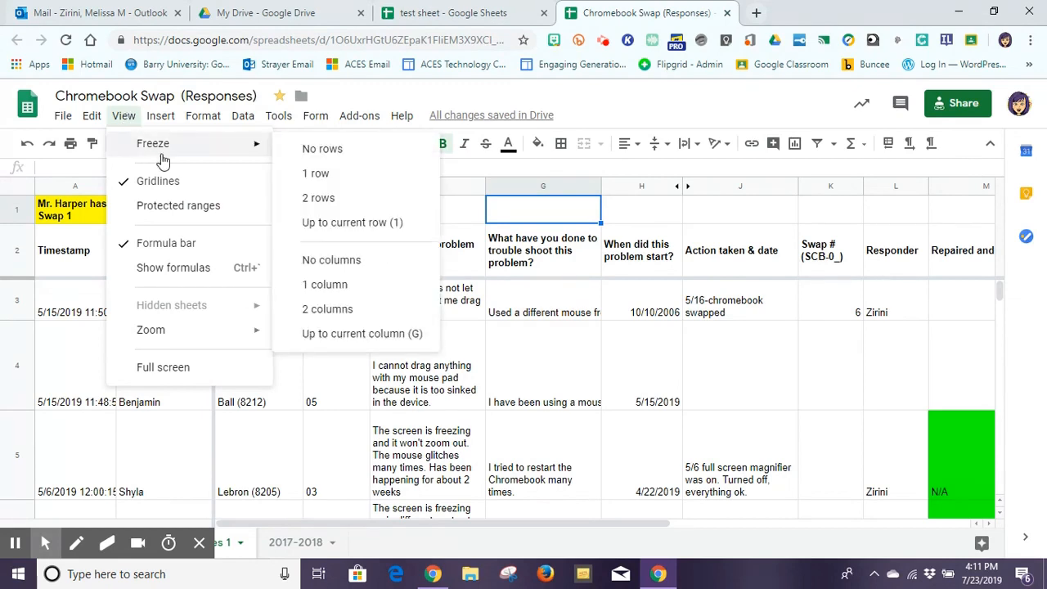
pyautogui.moveTo(243, 150)
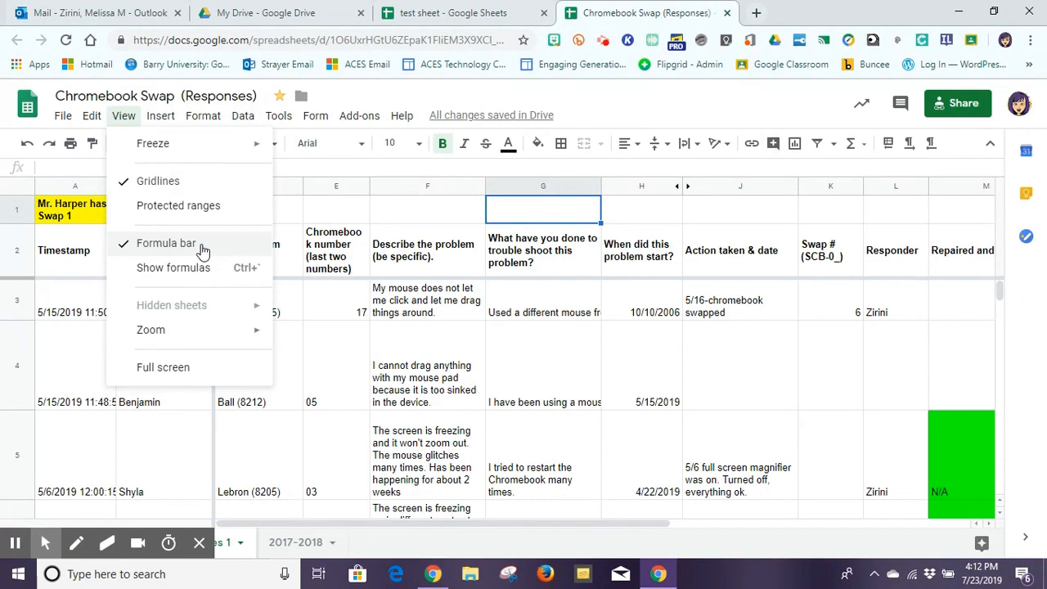
# Examine the items that can be inserted, including images and functions, hiding the recorder toolbar that covers the Note option.
pyautogui.moveTo(163, 121)
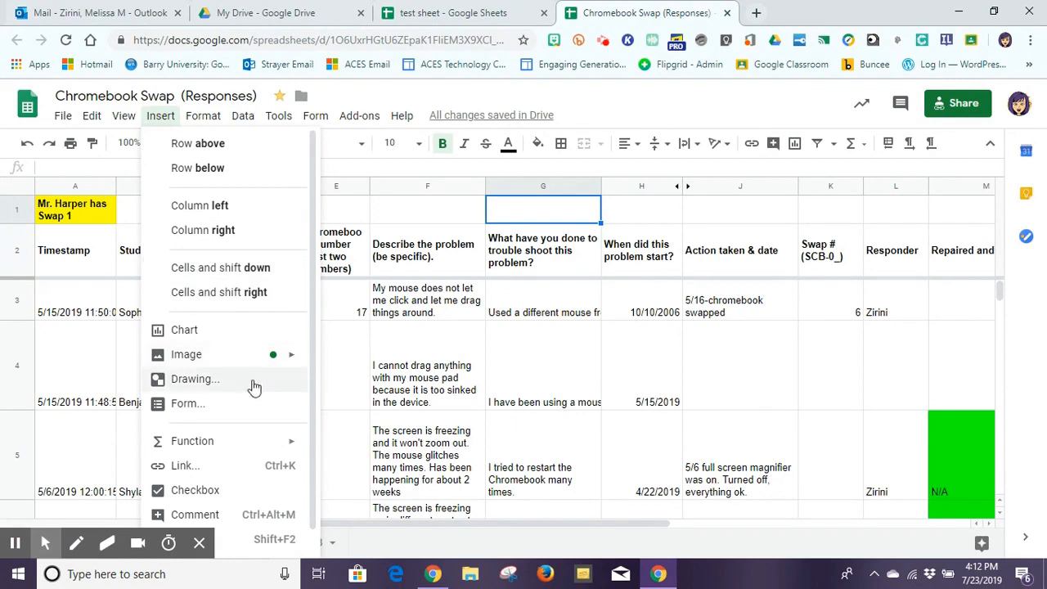
pyautogui.moveTo(250, 355)
pyautogui.moveTo(220, 451)
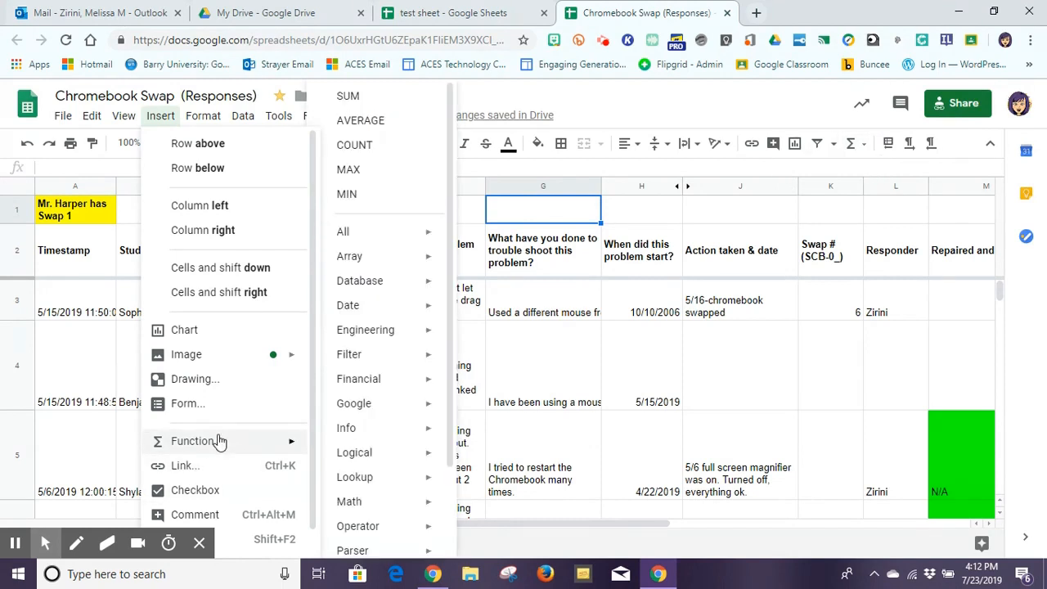
pyautogui.click(204, 548)
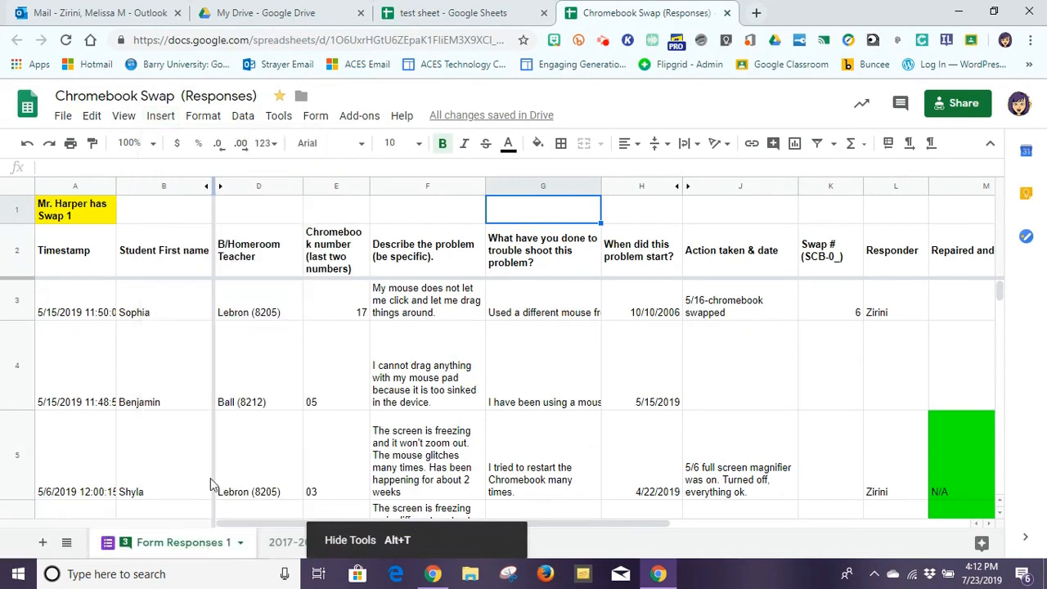
pyautogui.click(161, 120)
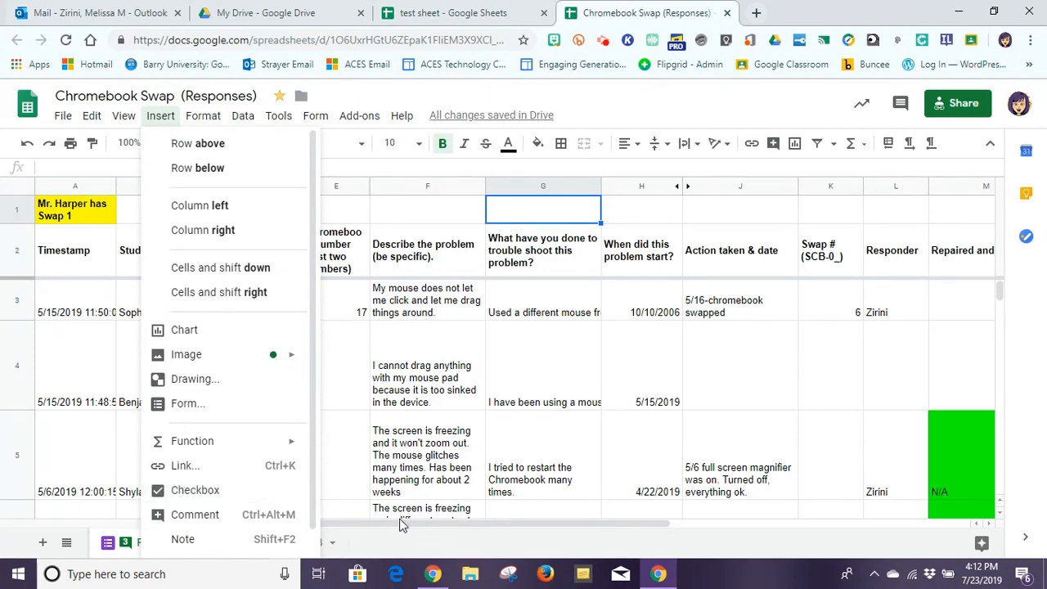
# Insert a checkbox in cell N3, beside the Repaired and returned column, and delete it.
pyautogui.click(400, 527)
pyautogui.hscroll(10, 398, 520)
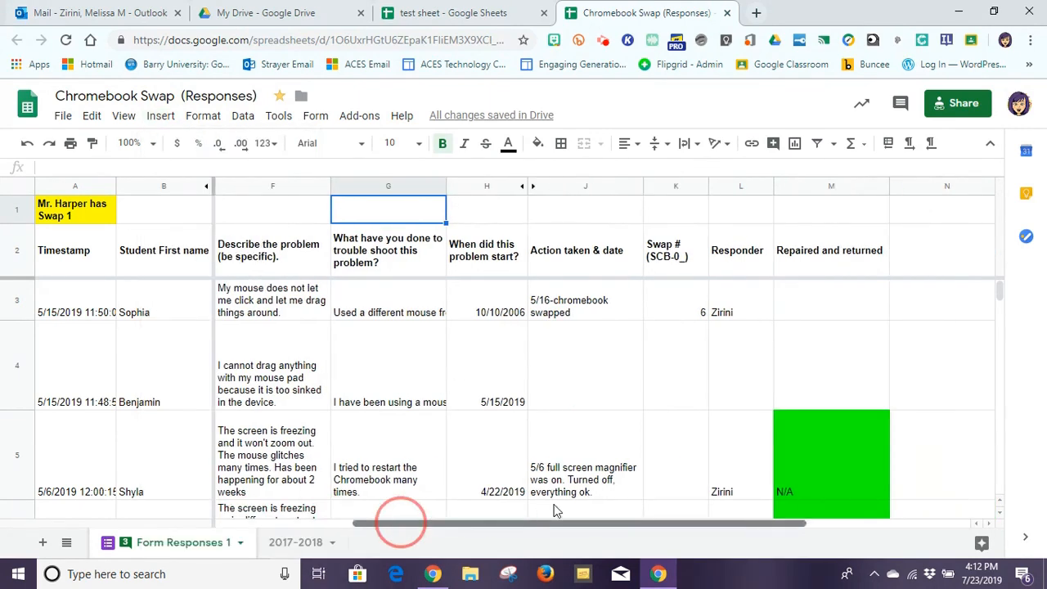
pyautogui.click(528, 296)
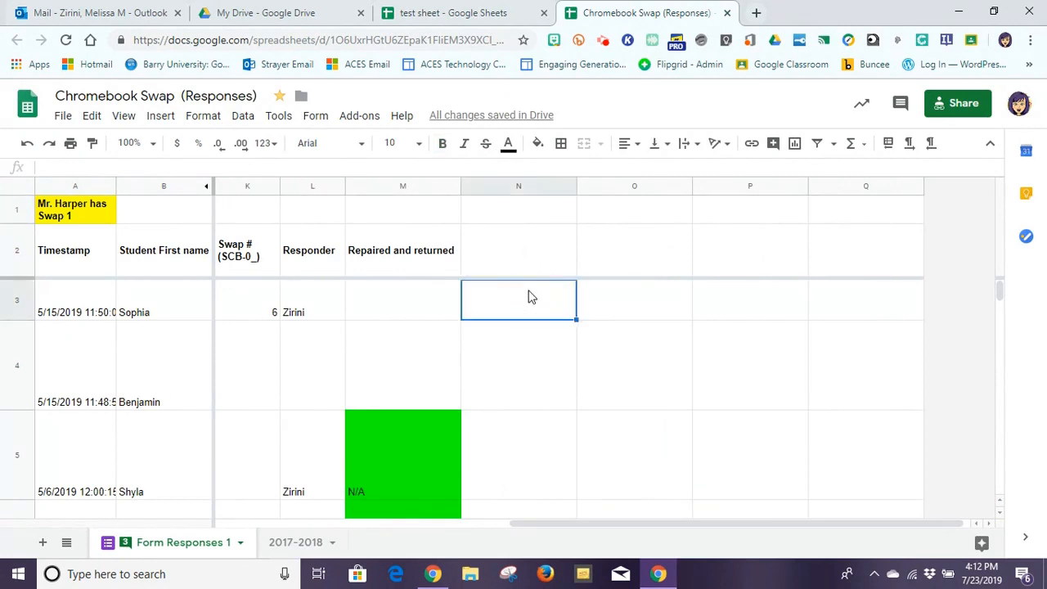
pyautogui.click(57, 119)
pyautogui.moveTo(156, 122)
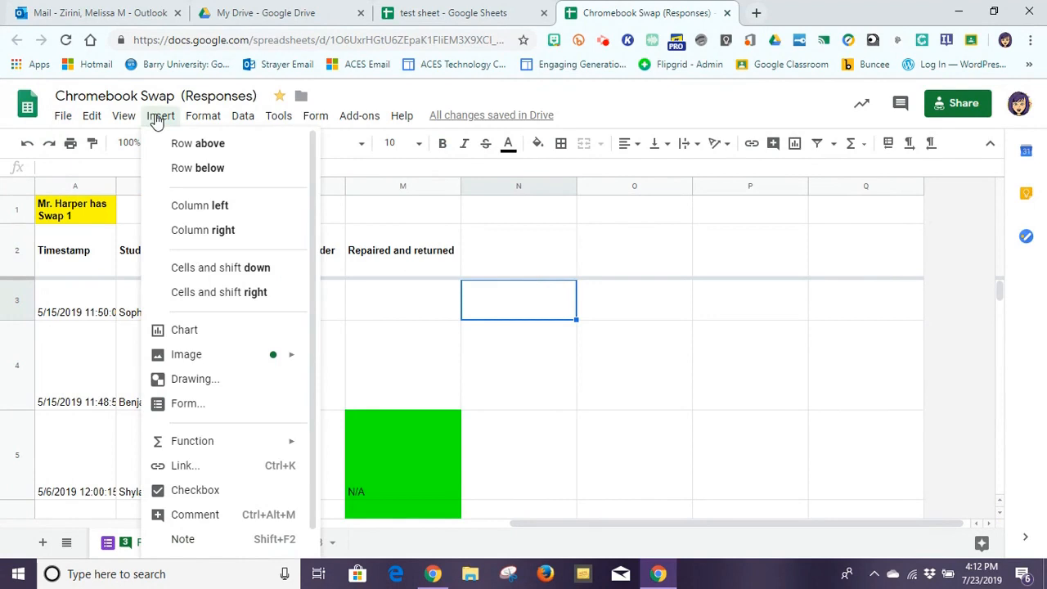
pyautogui.click(188, 493)
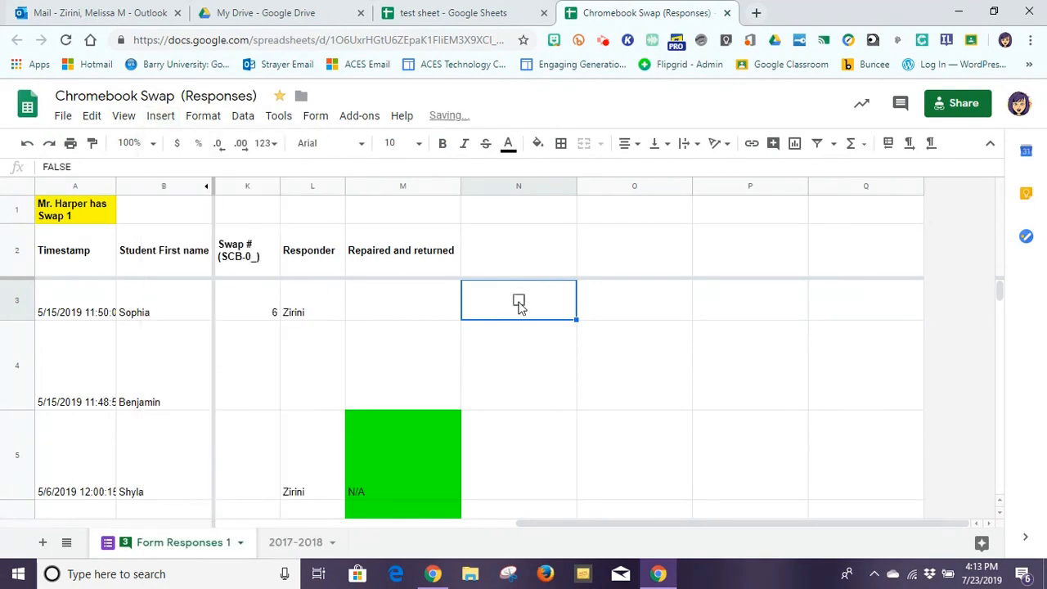
pyautogui.press('Delete')
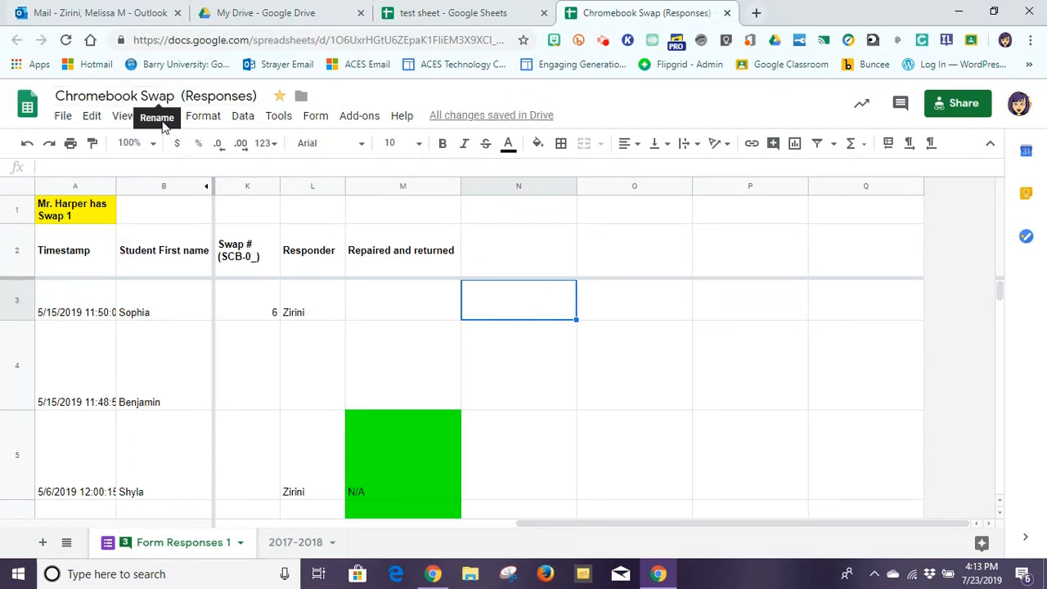
# Add a new sheet to the spreadsheet and place it last, after the 2017-2018 sheet.
pyautogui.click(160, 116)
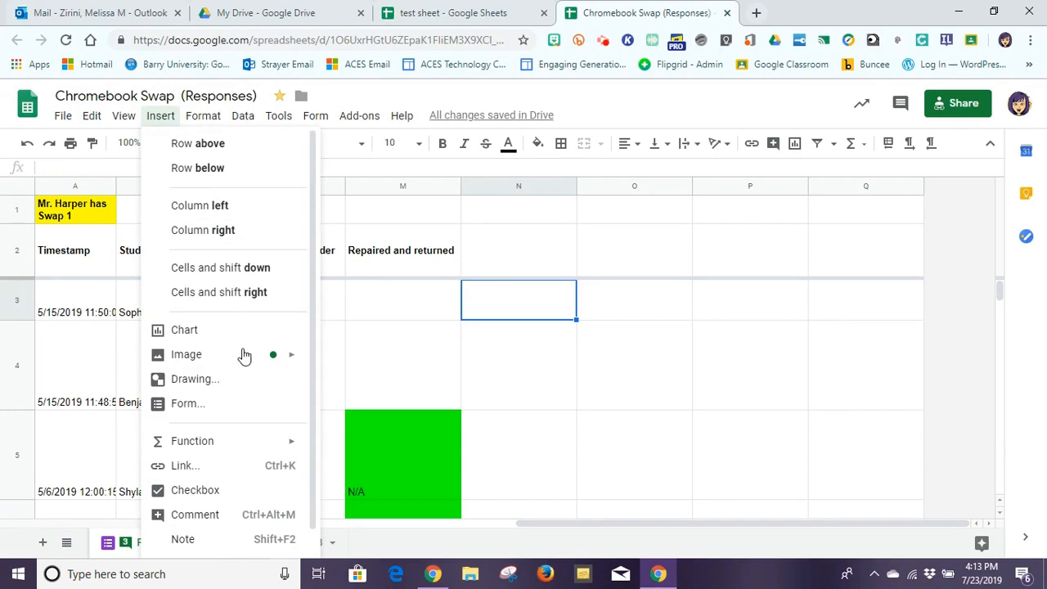
pyautogui.moveTo(314, 327); pyautogui.dragTo(311, 358)
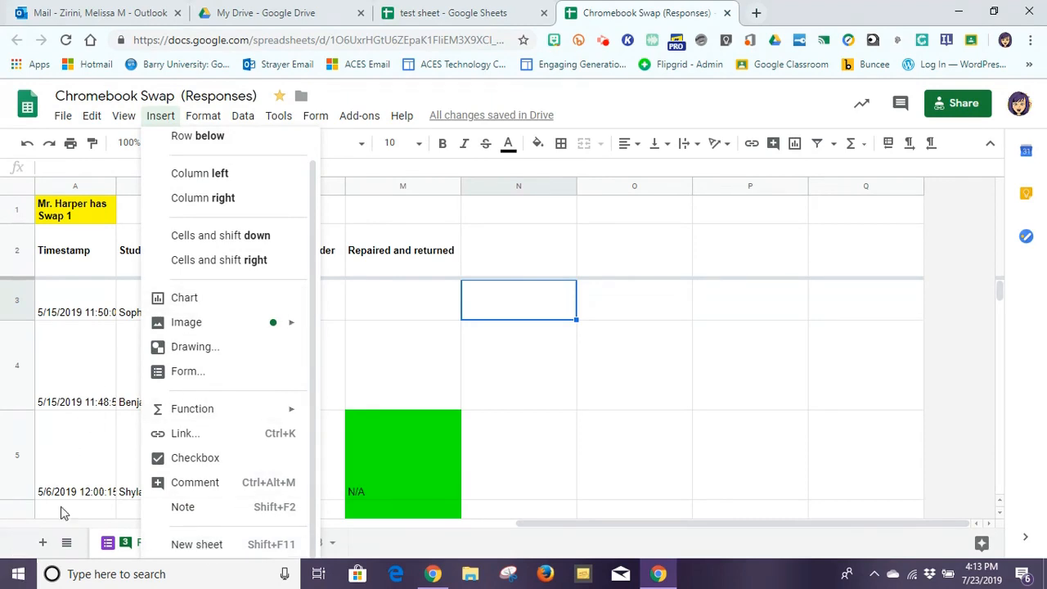
pyautogui.click(585, 546)
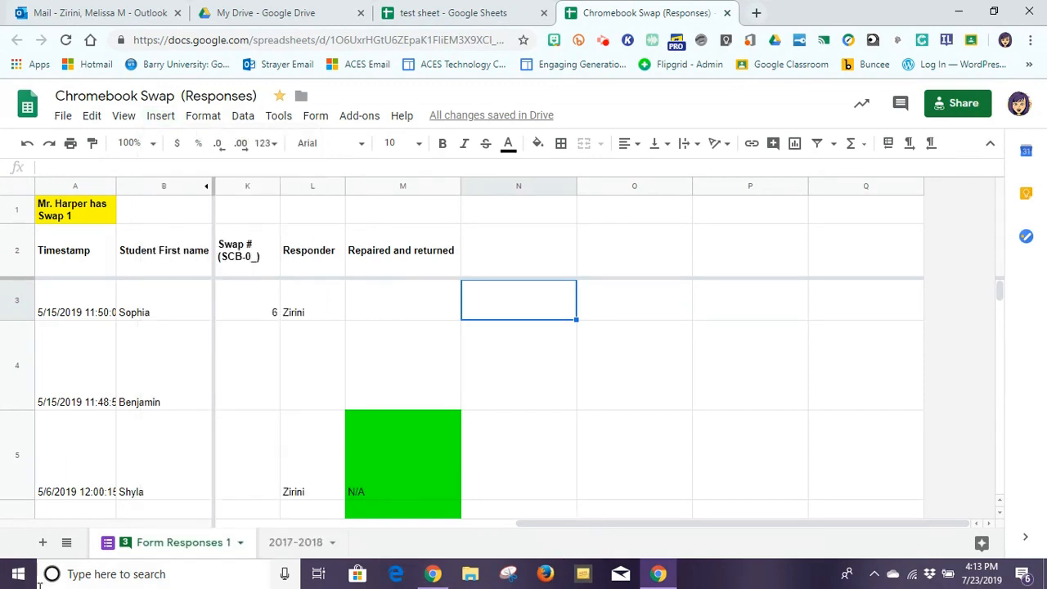
pyautogui.click(45, 543)
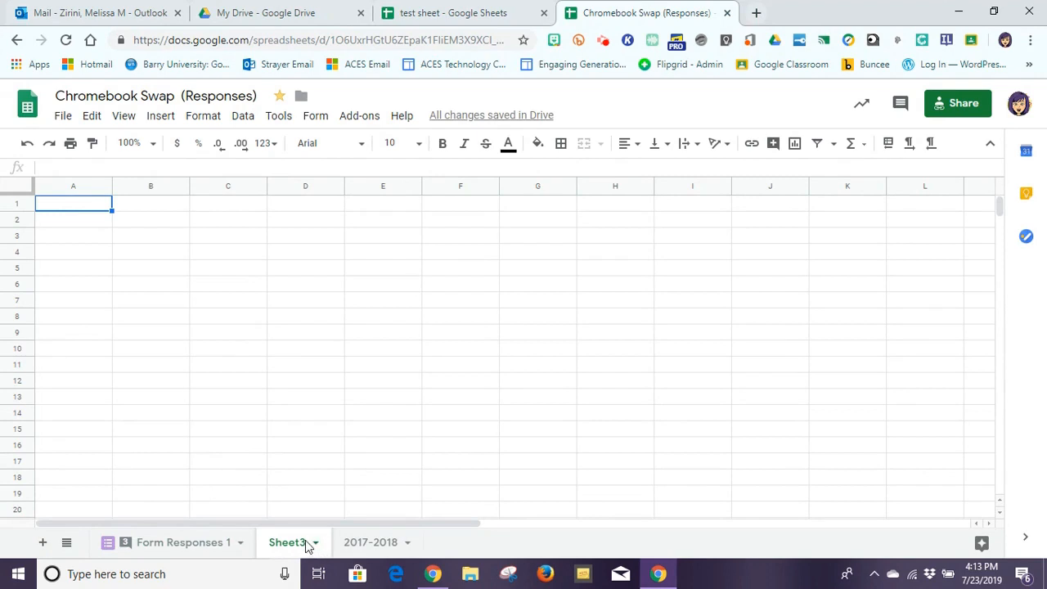
pyautogui.moveTo(307, 546); pyautogui.dragTo(445, 556)
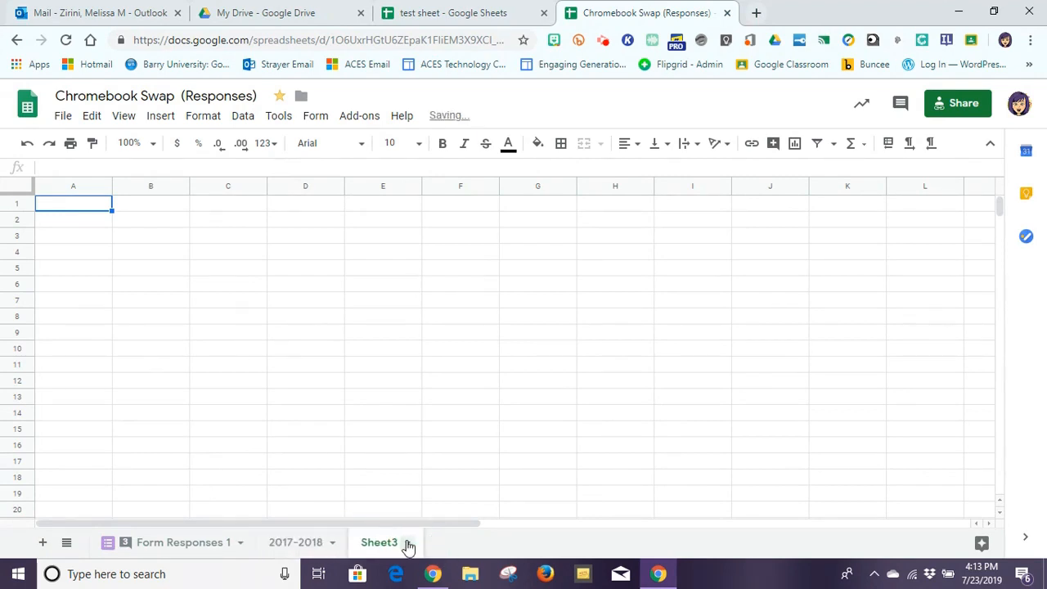
# Review the sheet options for Sheet3 and 2017-2018, and return to the first columns of Form Responses 1.
pyautogui.click(408, 544)
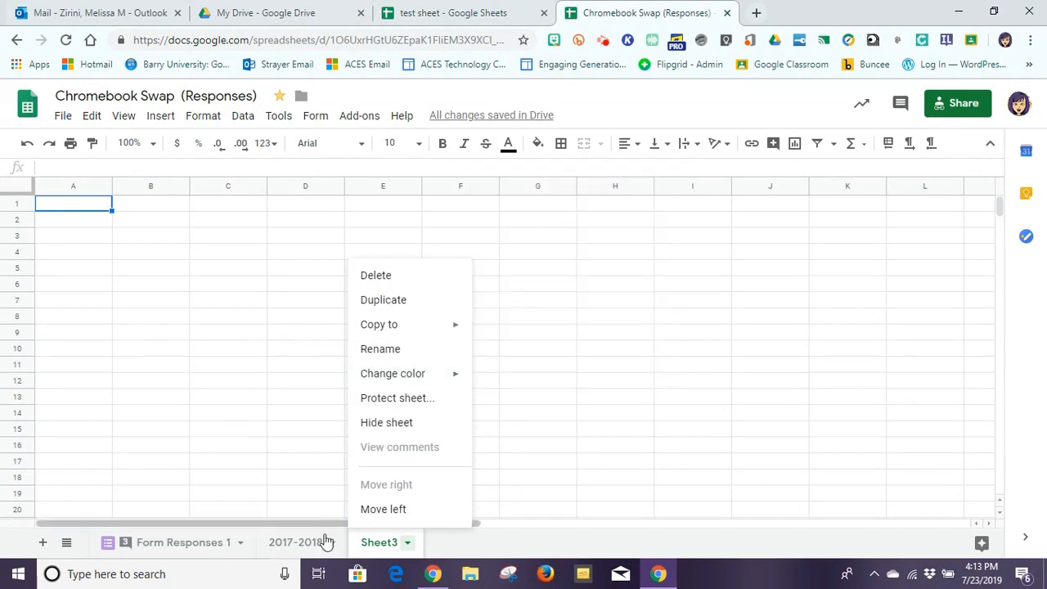
pyautogui.click(491, 553)
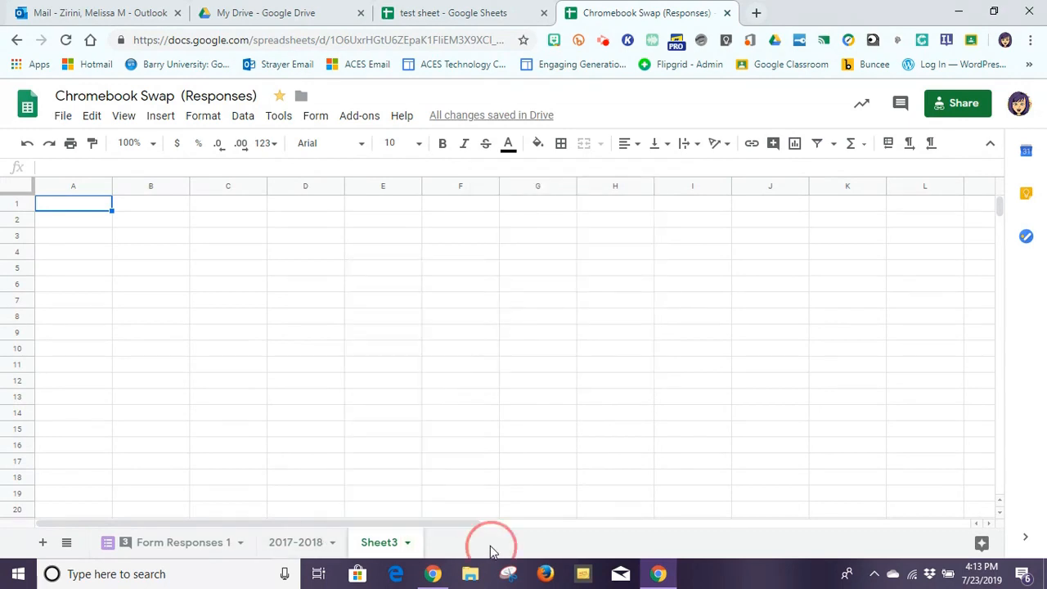
pyautogui.click(331, 544)
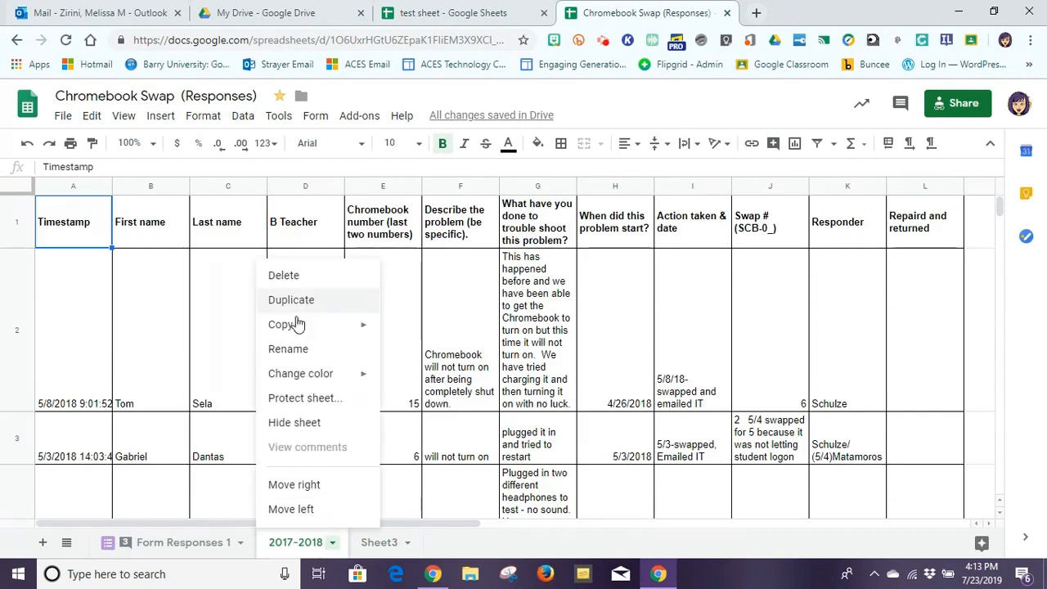
pyautogui.click(517, 543)
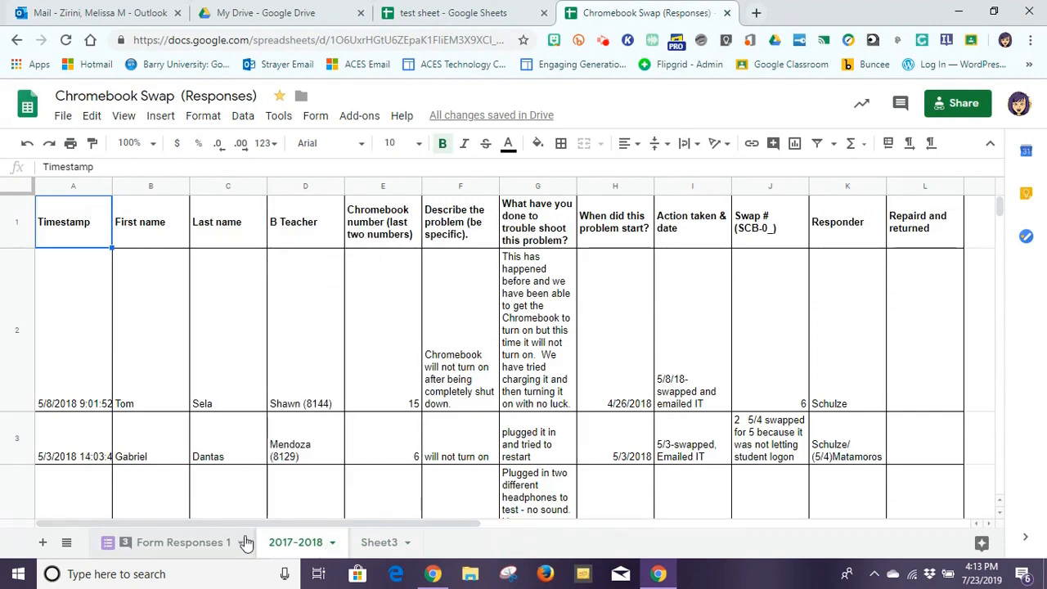
pyautogui.click(204, 547)
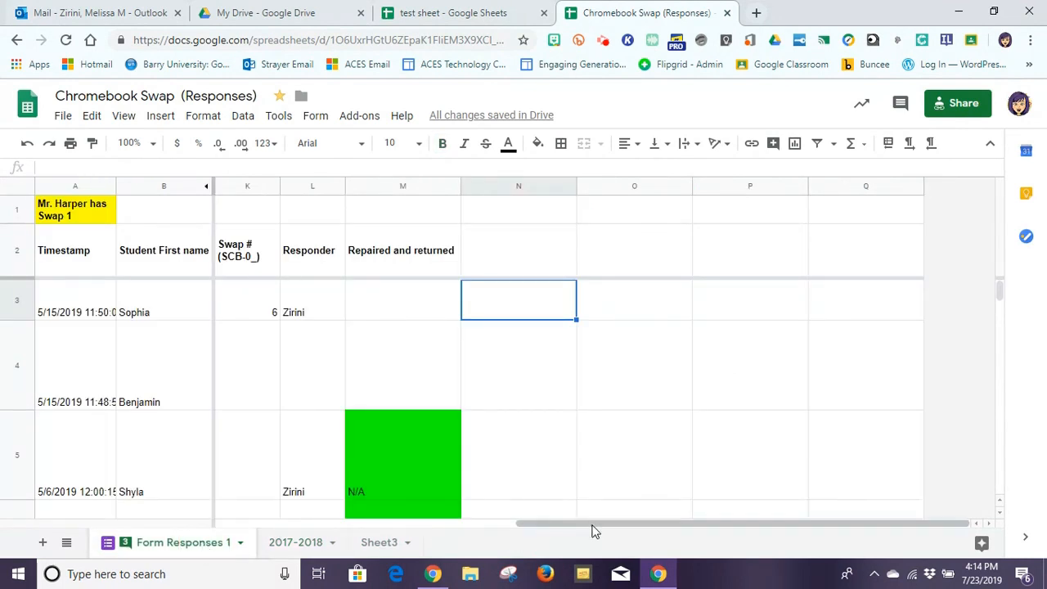
pyautogui.moveTo(595, 527); pyautogui.dragTo(296, 527)
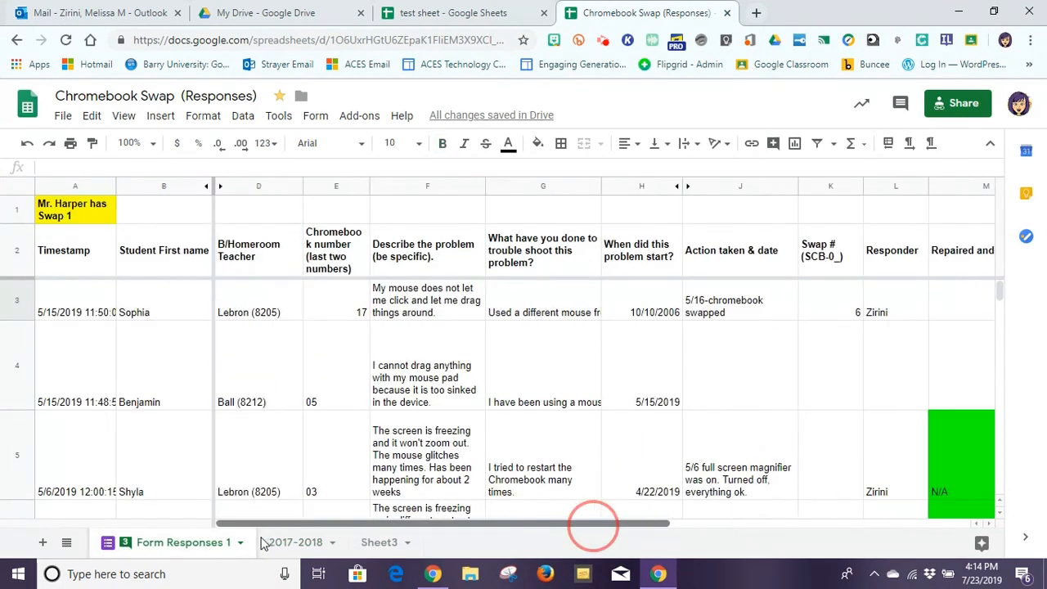
# Review the data sorting commands and sort the sheet by the B/Homeroom Teacher column, A → Z.
pyautogui.click(243, 117)
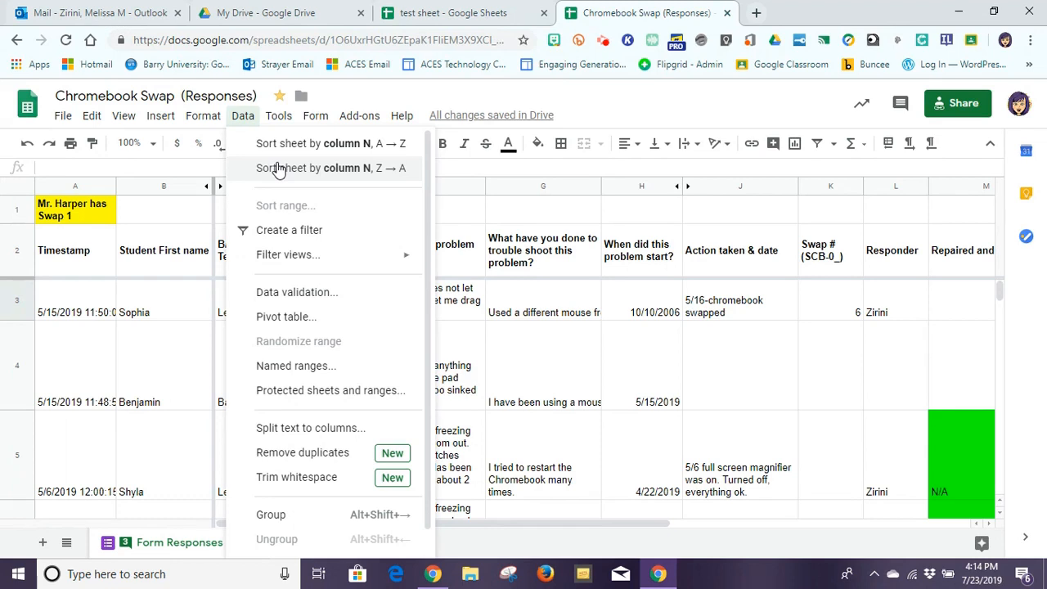
pyautogui.click(507, 188)
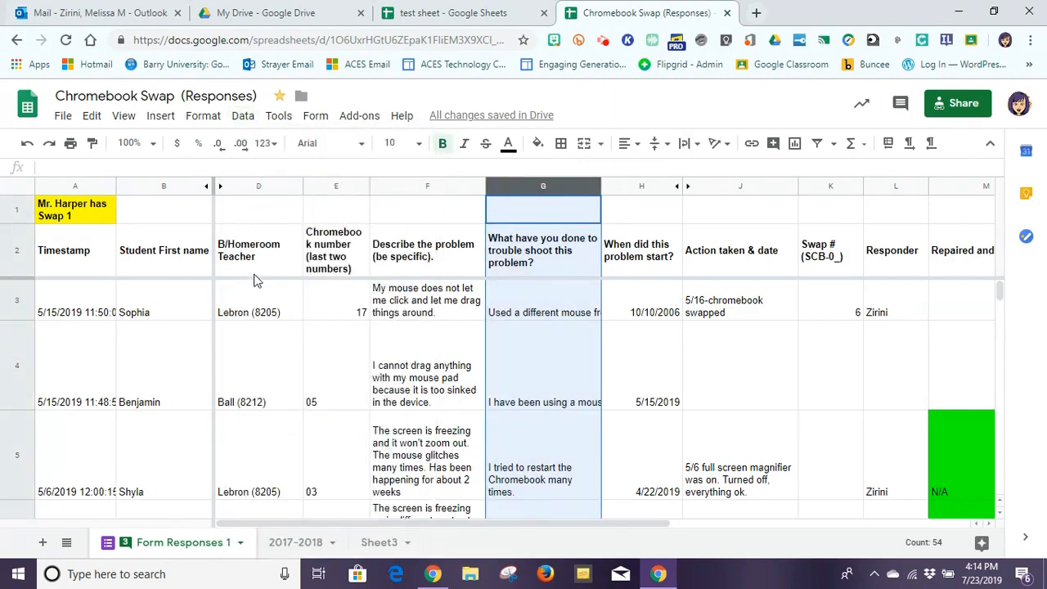
pyautogui.click(242, 181)
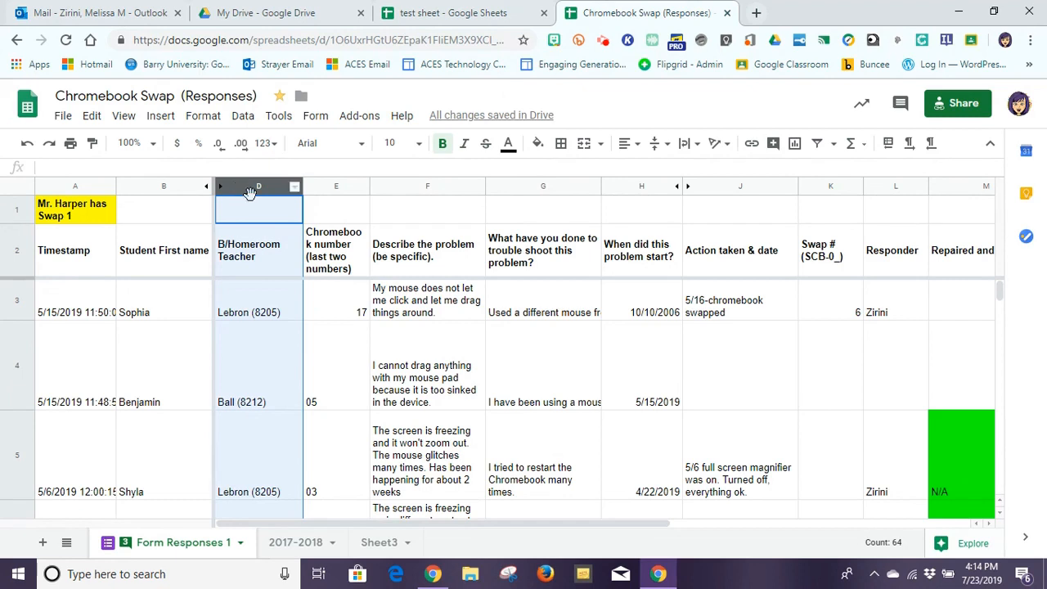
pyautogui.click(243, 116)
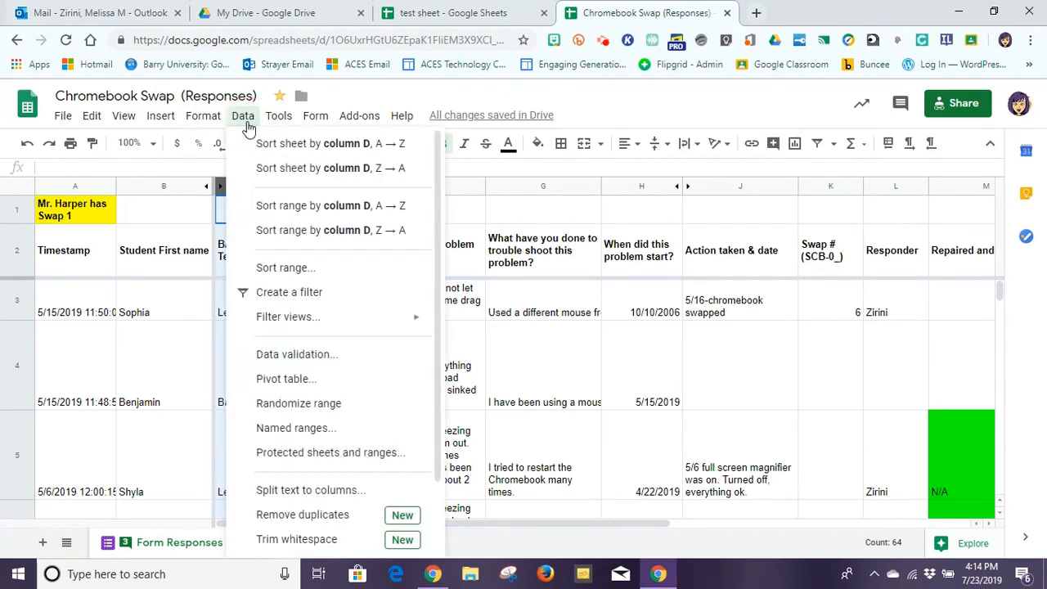
pyautogui.click(245, 123)
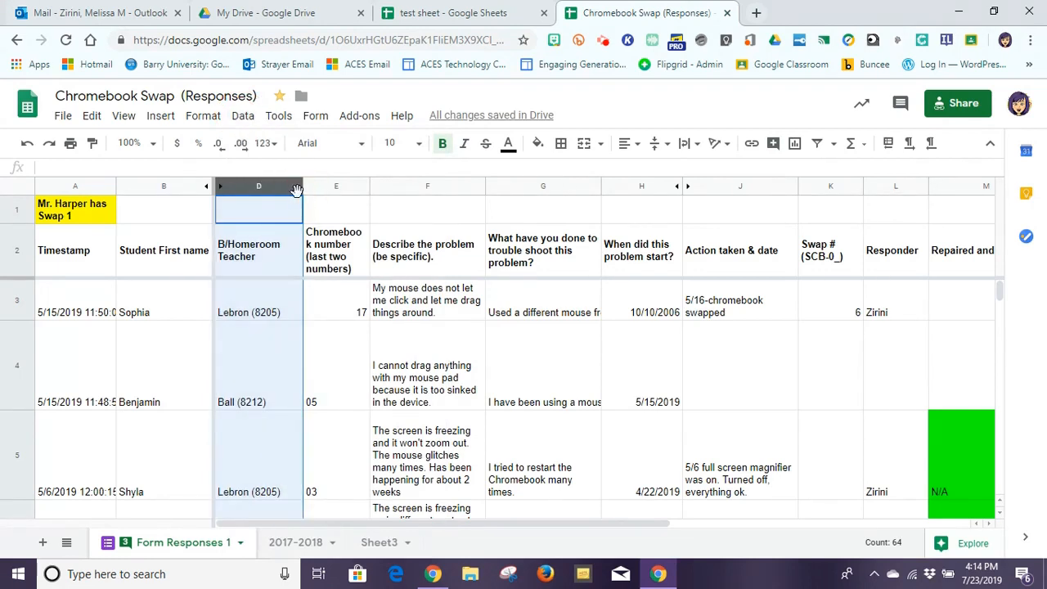
pyautogui.click(296, 188)
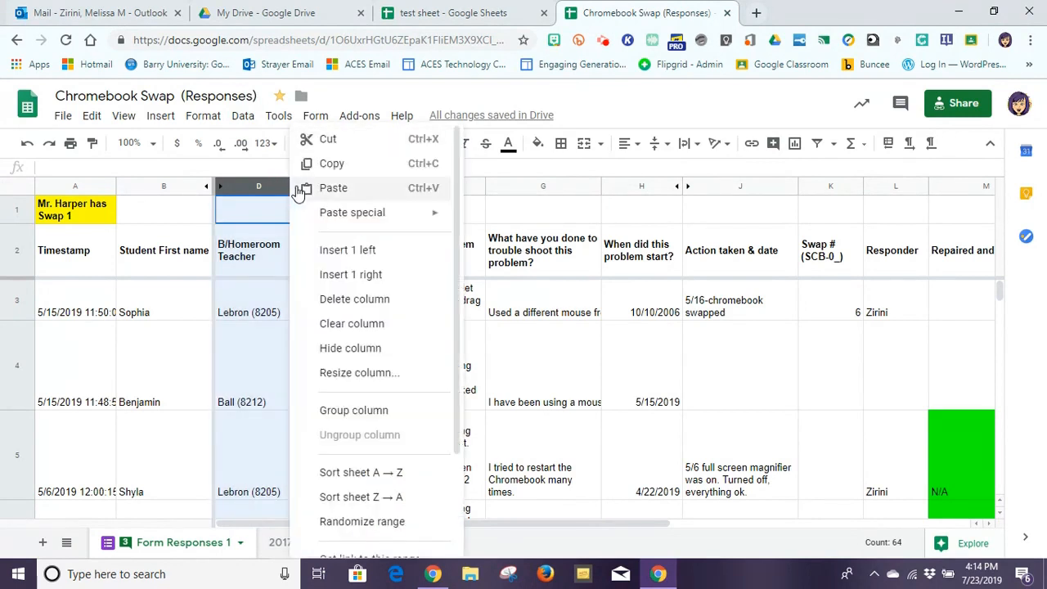
pyautogui.click(360, 473)
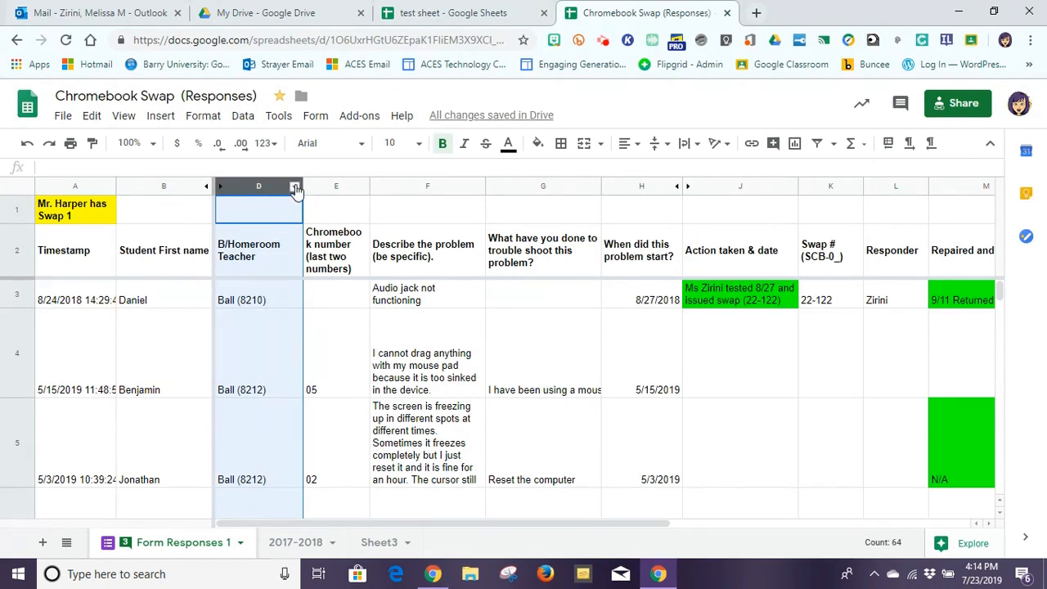
# Sort the sheet by the Timestamp column, Z → A, and review the column commands for B/Homeroom Teacher.
pyautogui.click(108, 188)
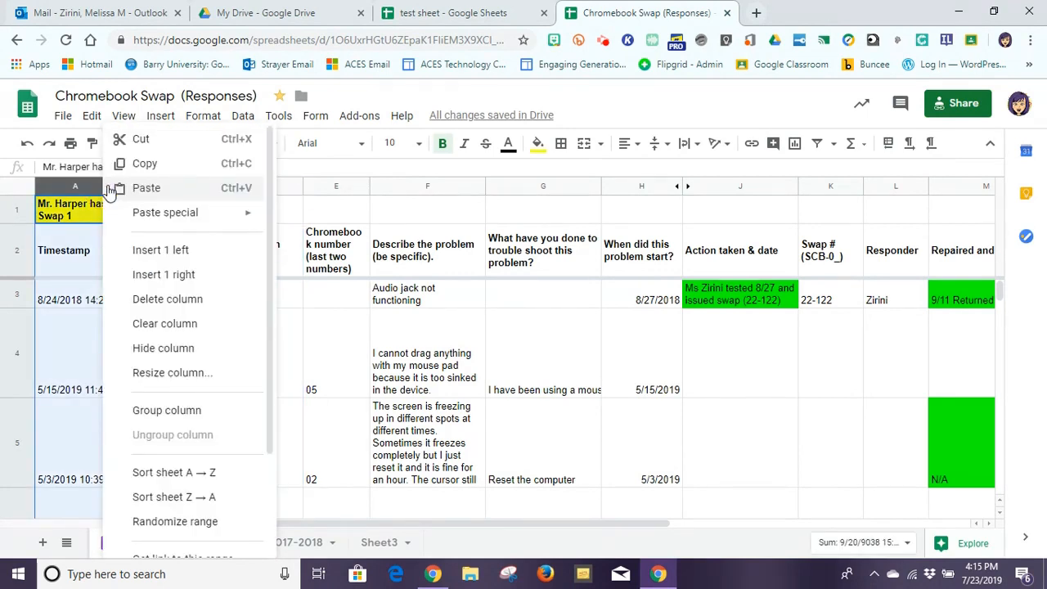
pyautogui.click(168, 496)
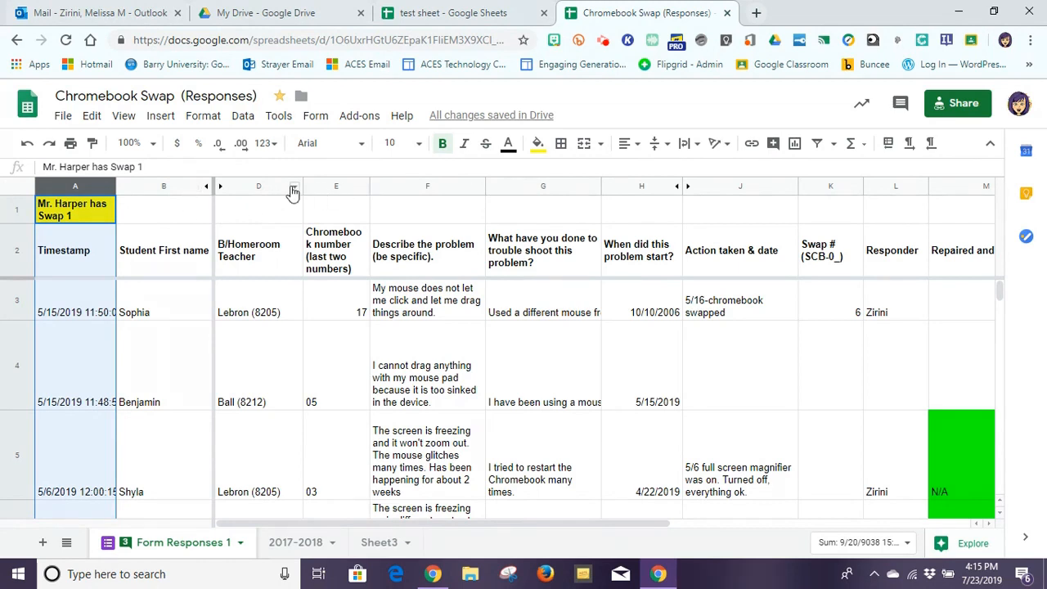
pyautogui.click(293, 188)
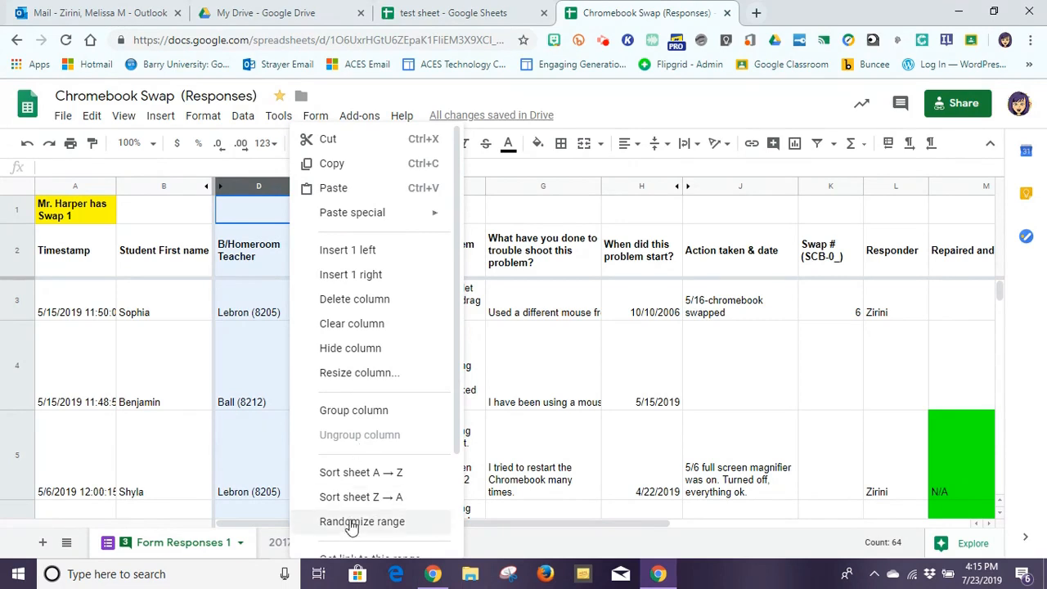
pyautogui.click(270, 190)
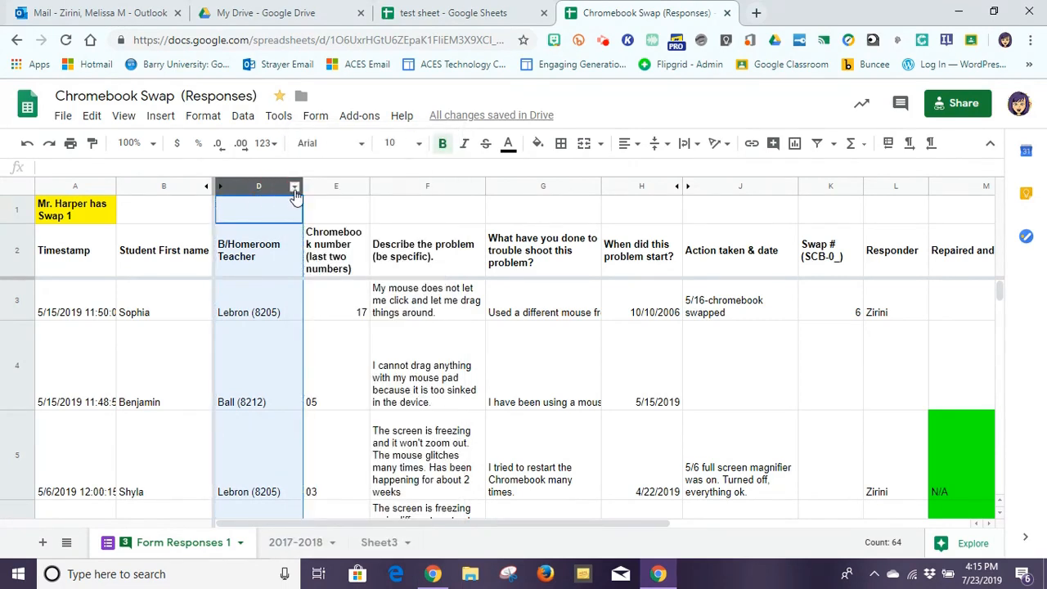
pyautogui.click(295, 188)
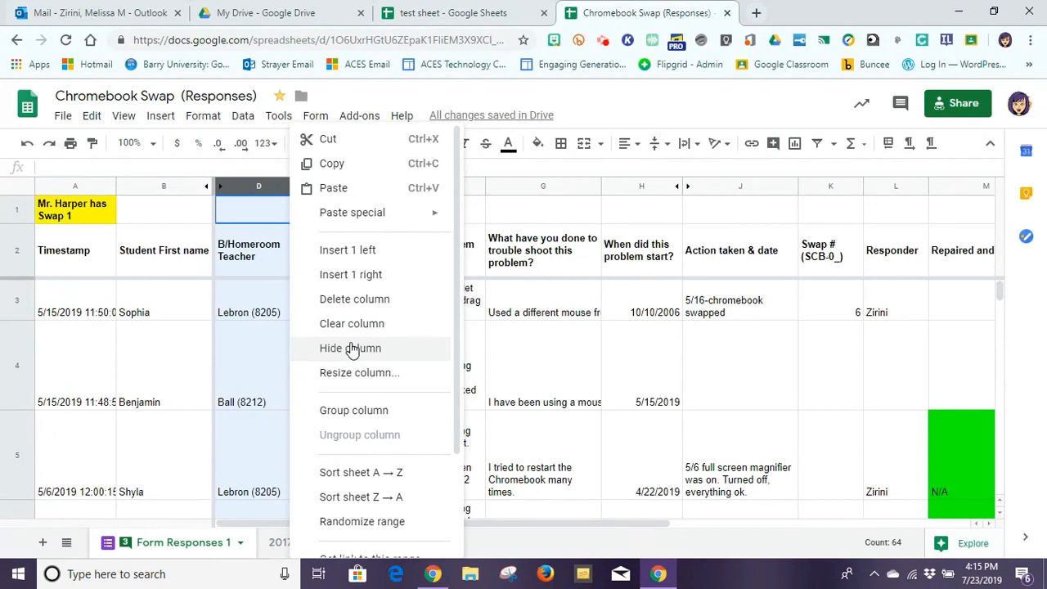
pyautogui.click(154, 166)
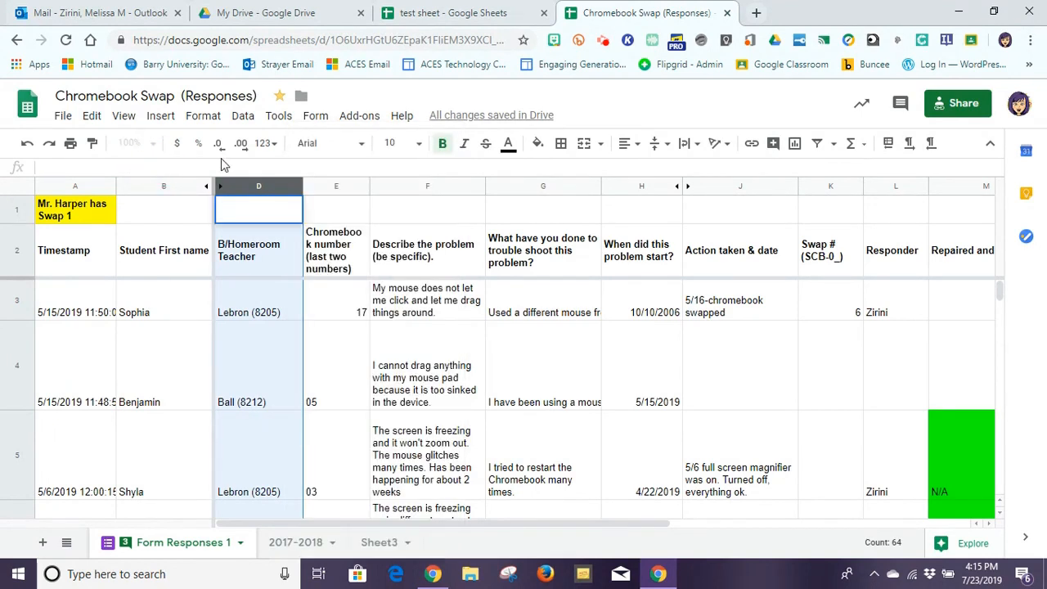
pyautogui.click(243, 120)
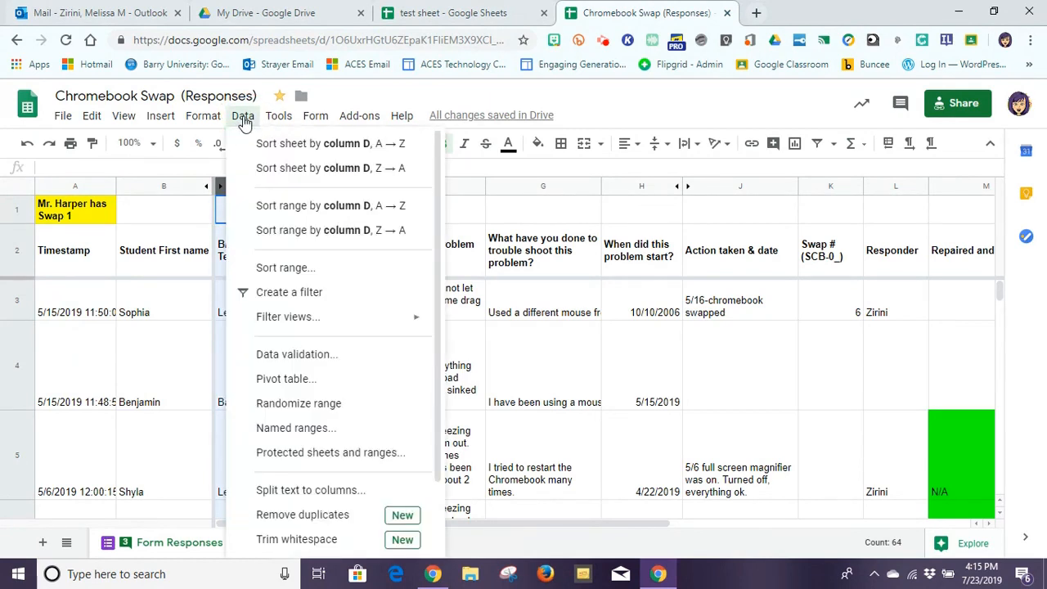
pyautogui.click(308, 358)
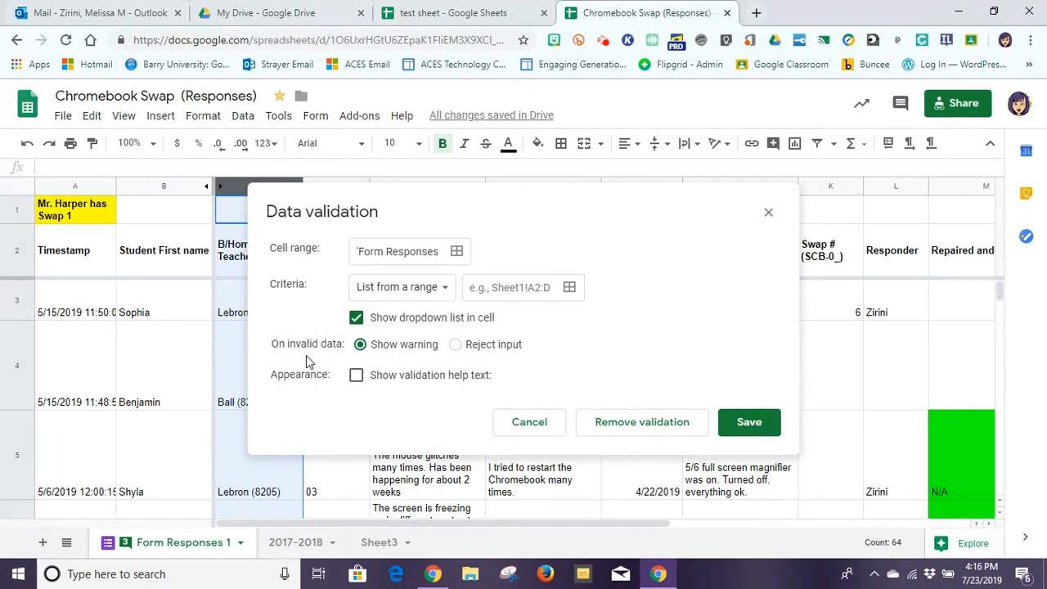
pyautogui.click(448, 289)
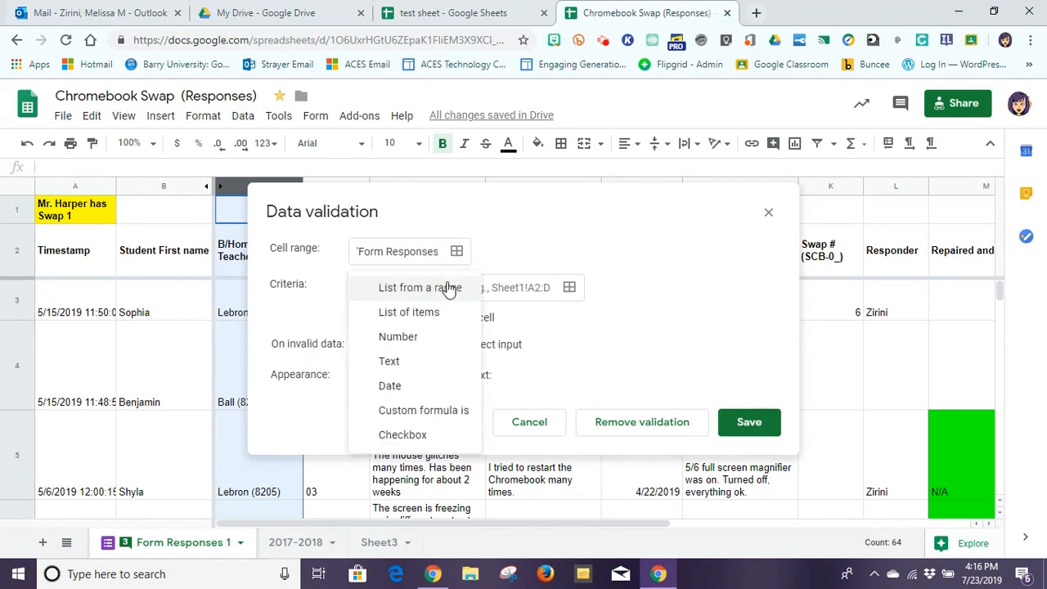
pyautogui.click(423, 315)
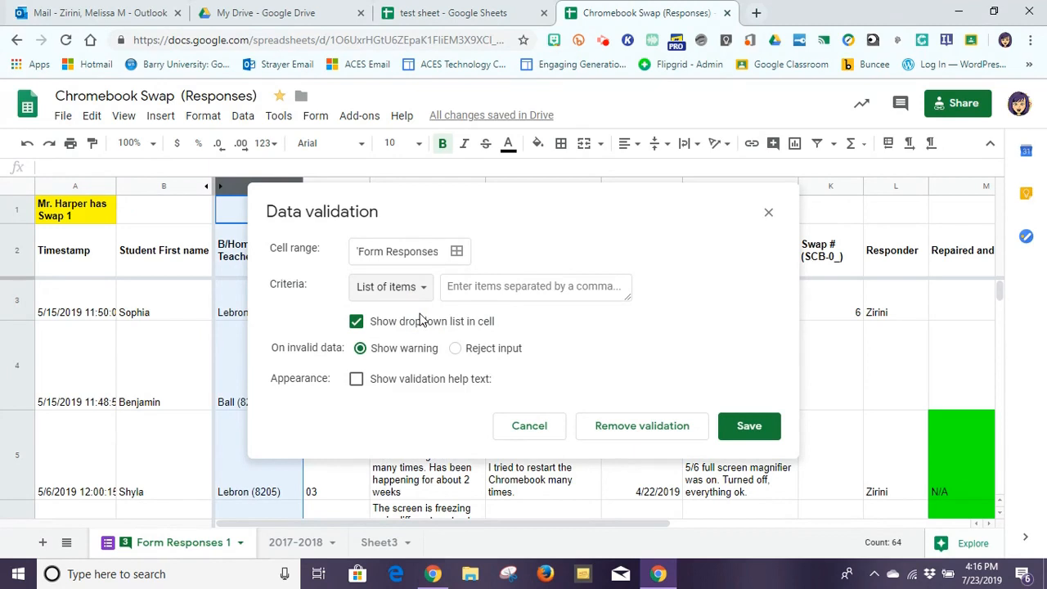
pyautogui.click(472, 289)
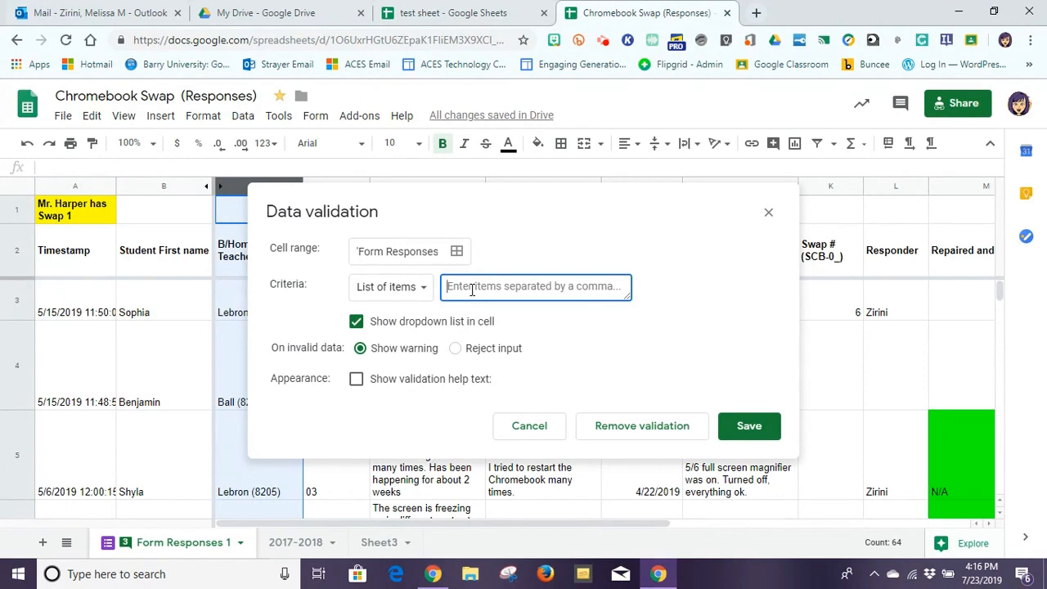
pyautogui.write('go')
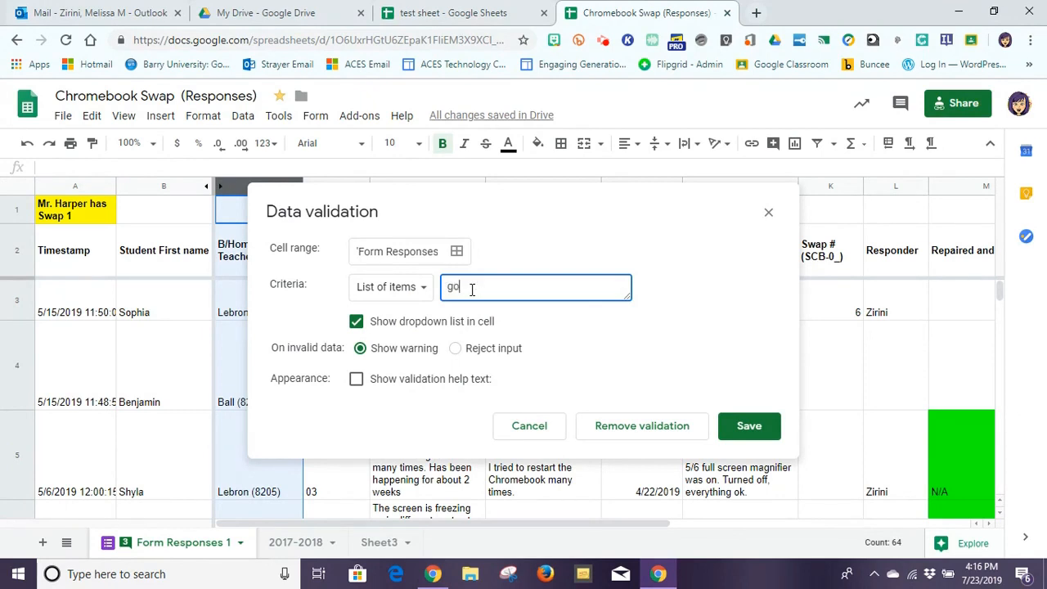
pyautogui.write('ld,slue, green,r')
pyautogui.press('BackSpace')
pyautogui.write('red')
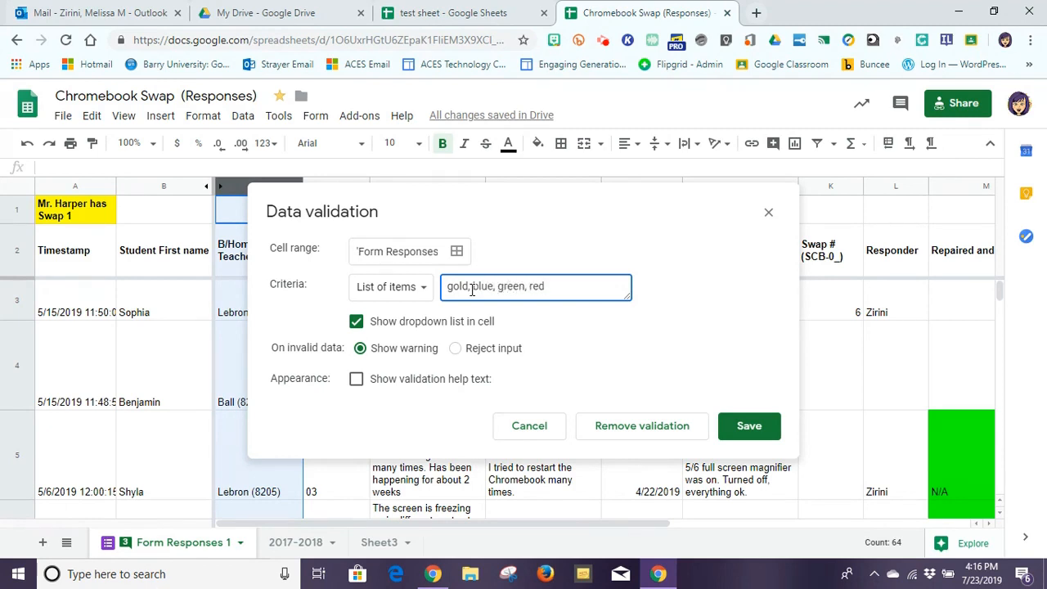
pyautogui.click(471, 287)
pyautogui.click(566, 295)
pyautogui.click(454, 251)
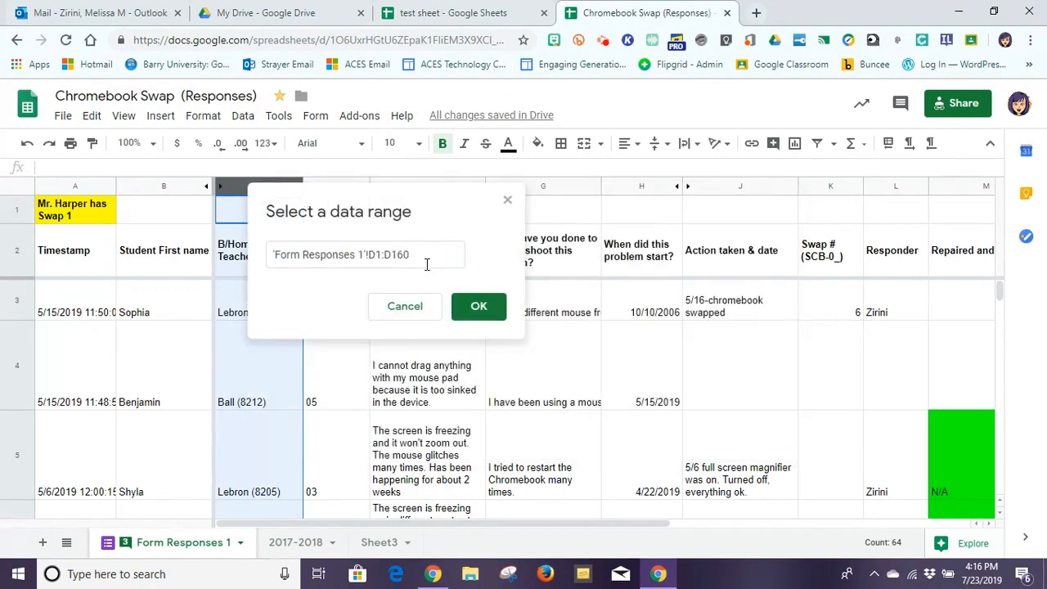
pyautogui.click(419, 307)
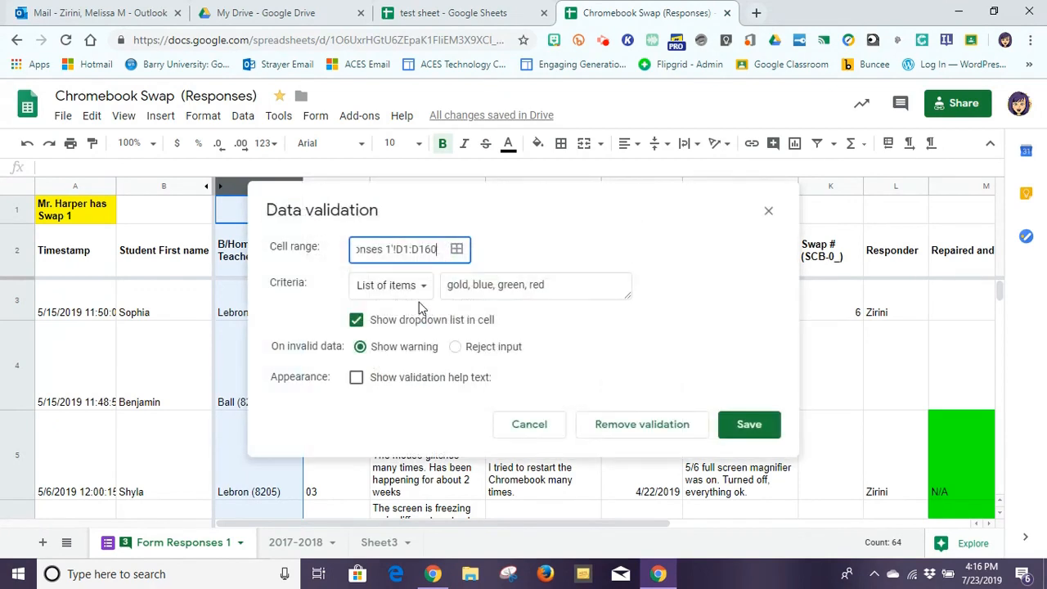
pyautogui.click(766, 212)
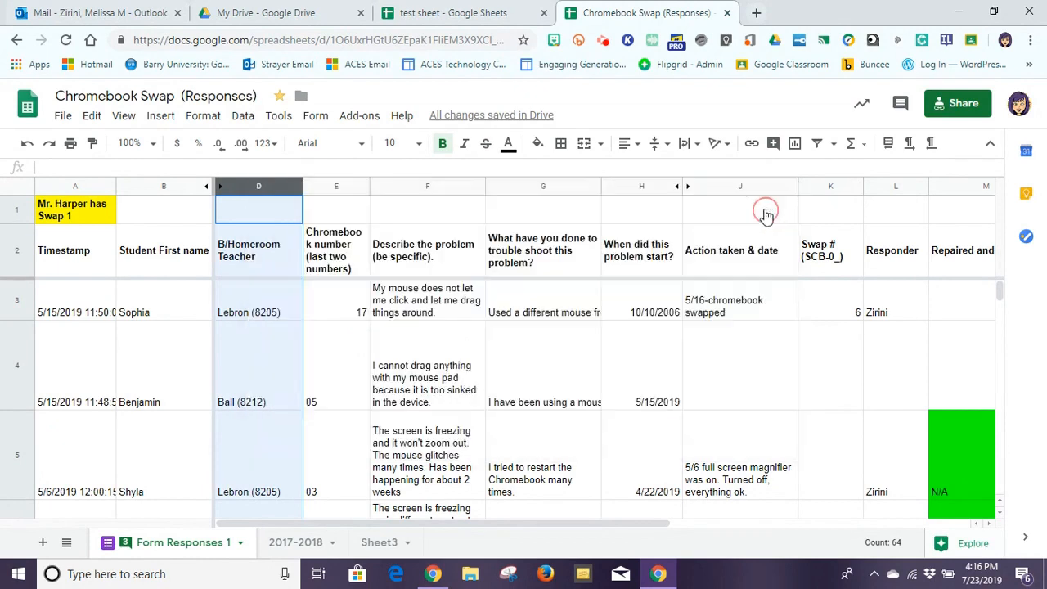
# Add data validation to column O (O1:O160) with an in-cell dropdown list of the items red, blue, green, yellow.
pyautogui.moveTo(376, 523); pyautogui.dragTo(733, 523)
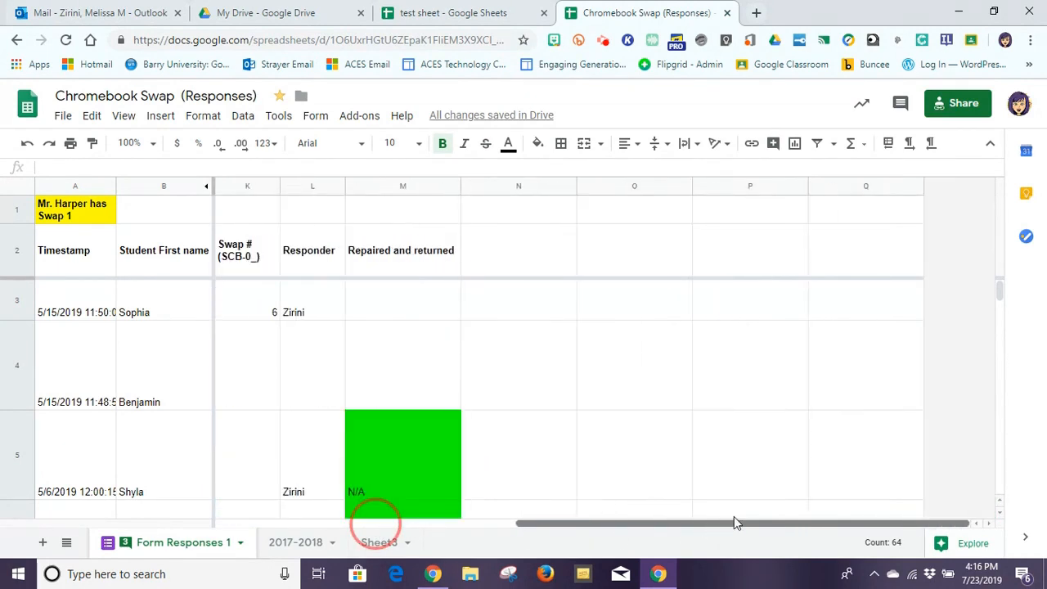
pyautogui.click(646, 185)
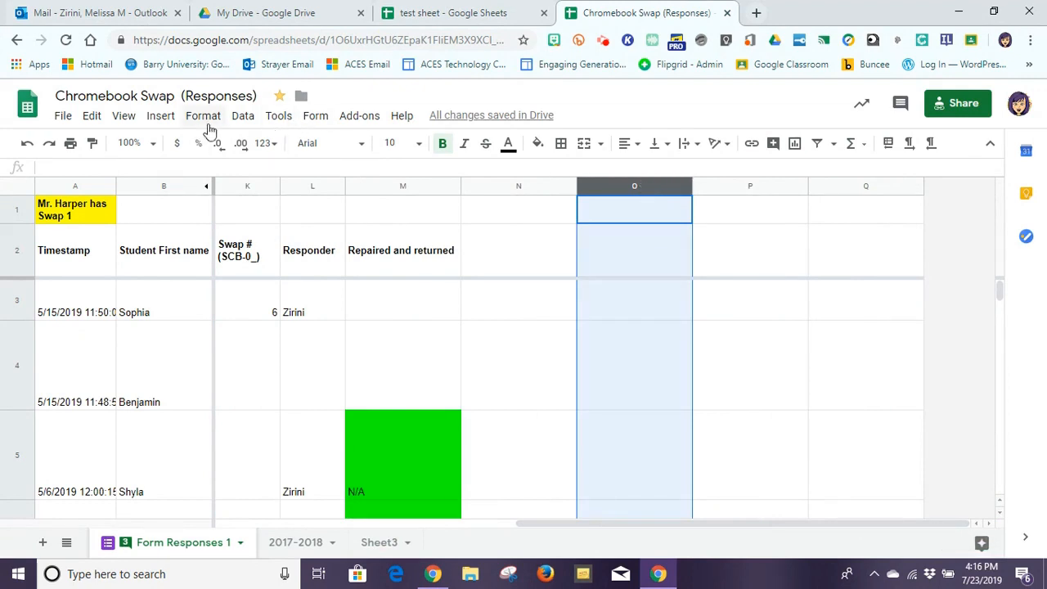
pyautogui.click(243, 117)
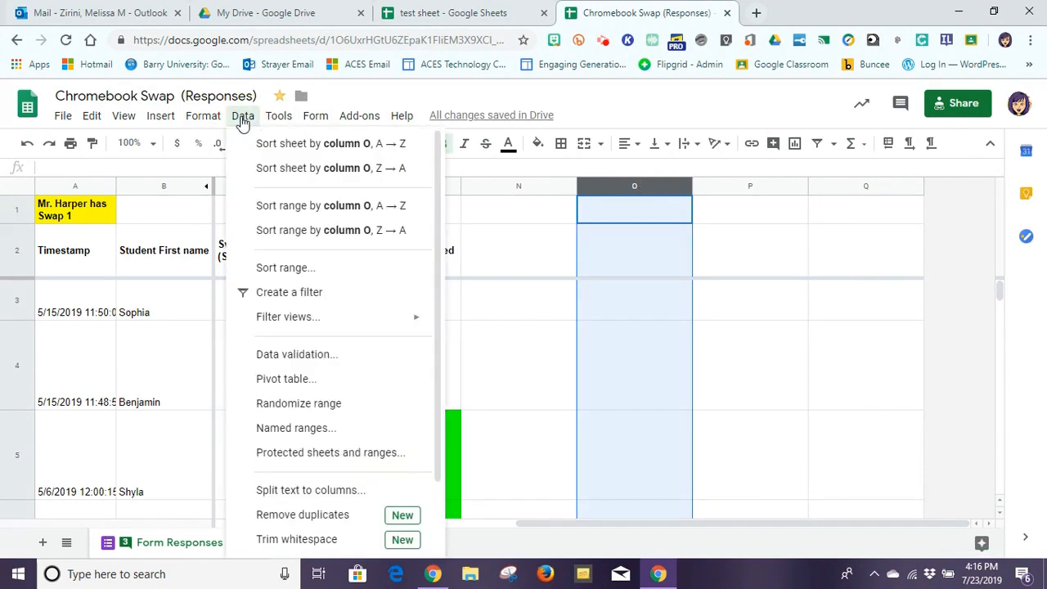
pyautogui.click(293, 357)
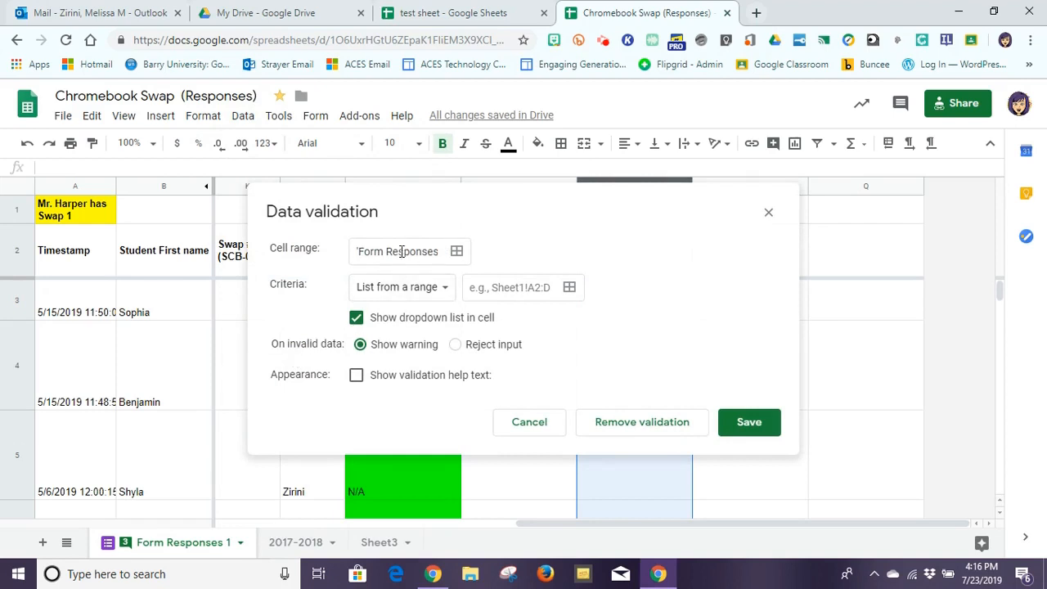
pyautogui.click(442, 297)
pyautogui.click(431, 316)
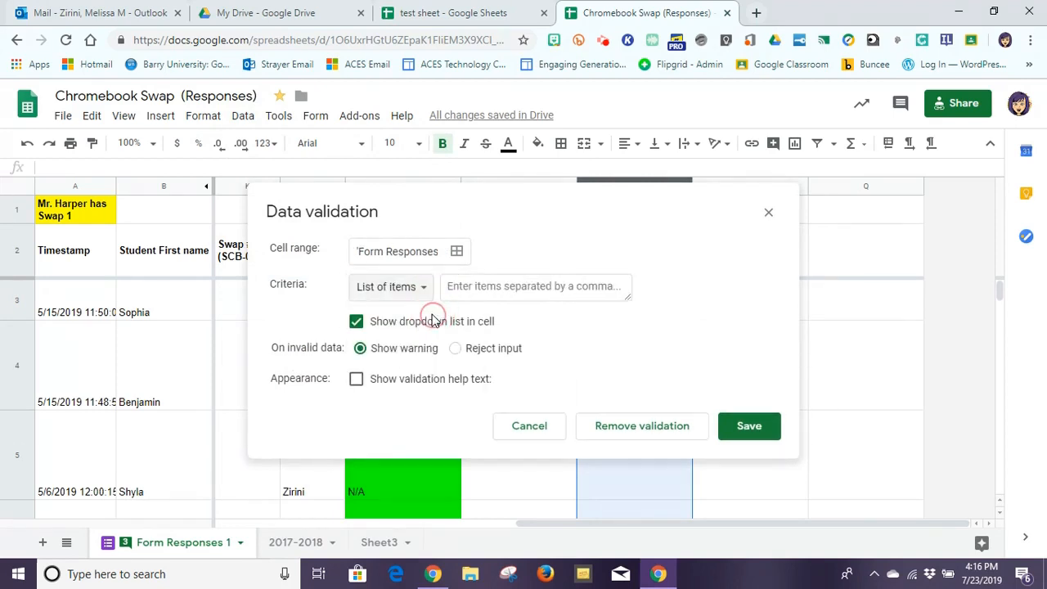
pyautogui.click(484, 288)
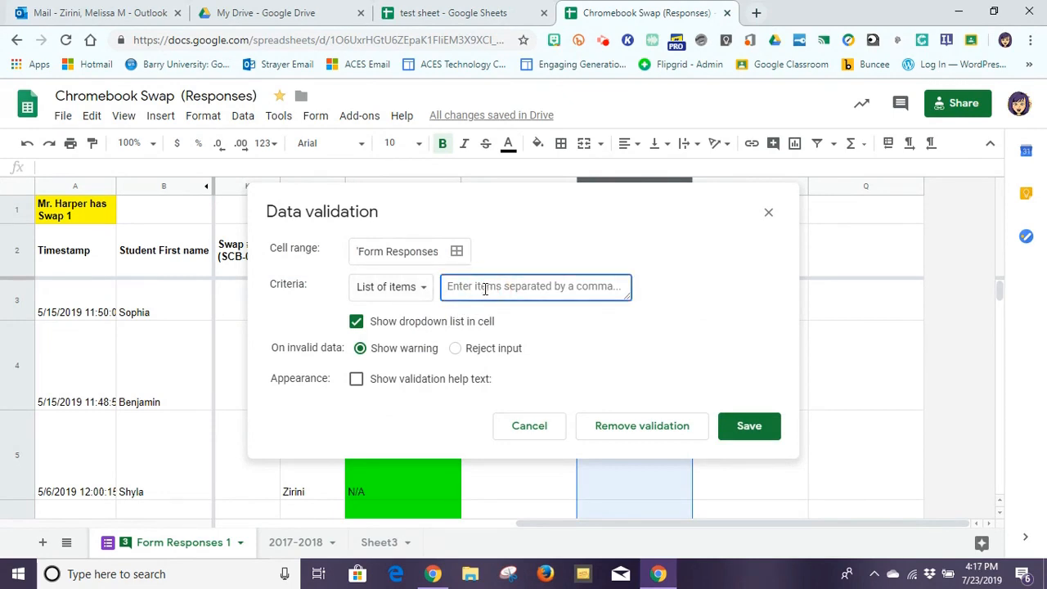
pyautogui.write('red, blue, green,')
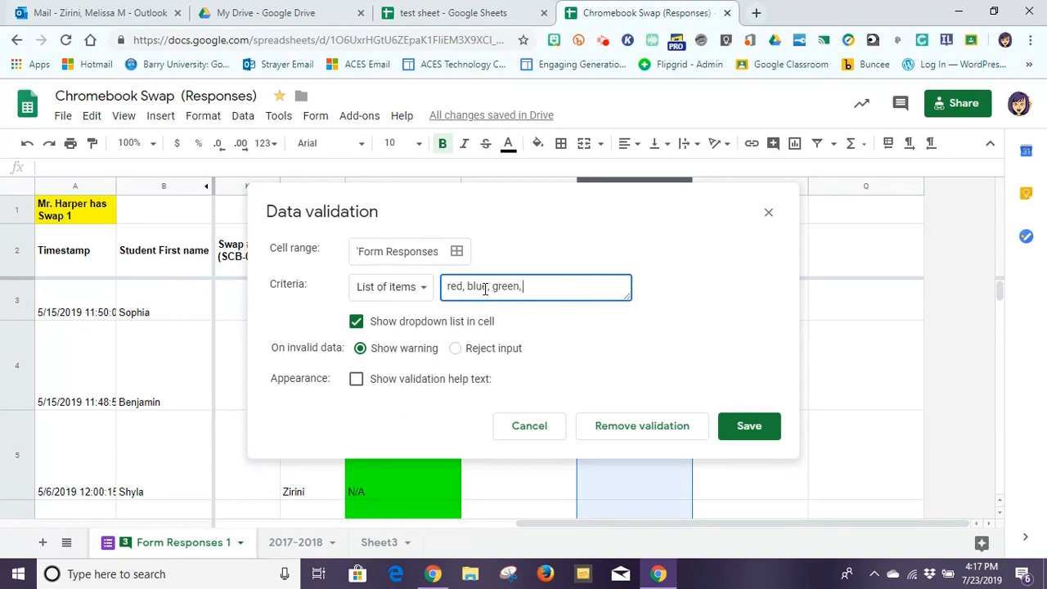
pyautogui.write(' yellow')
pyautogui.click(456, 252)
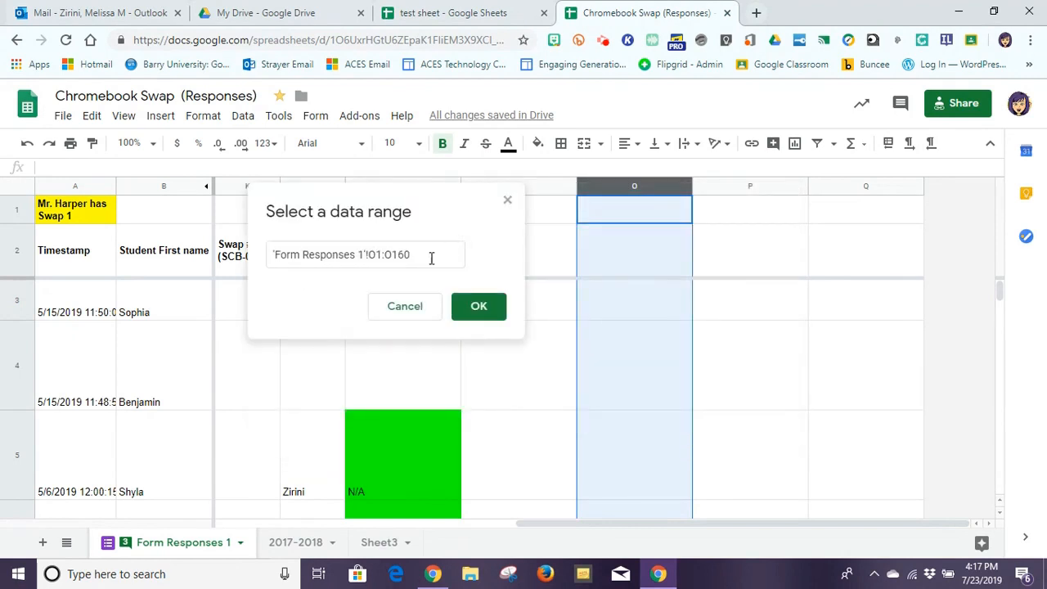
pyautogui.click(472, 308)
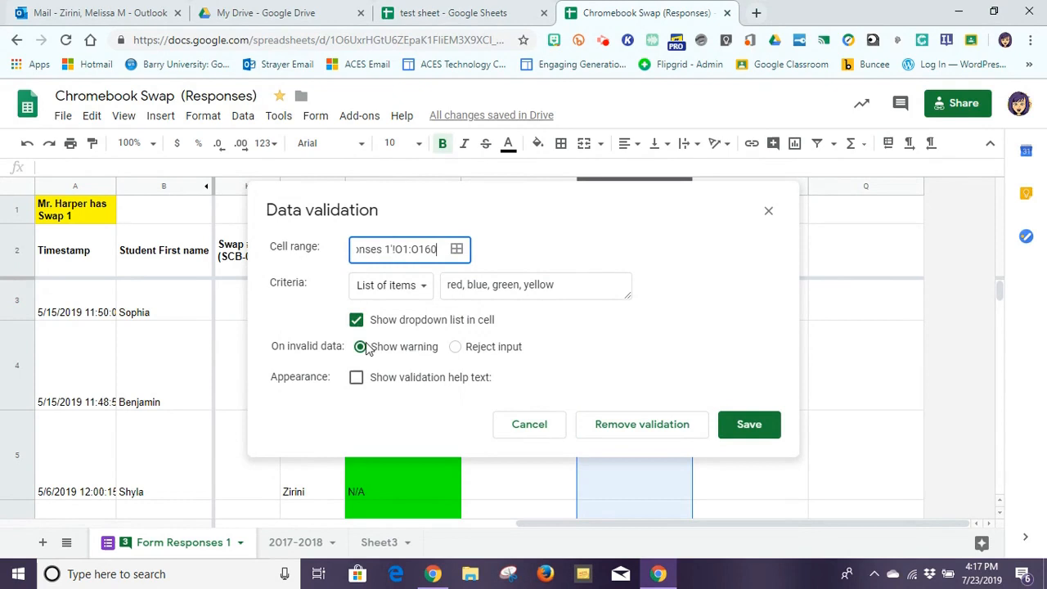
pyautogui.click(752, 426)
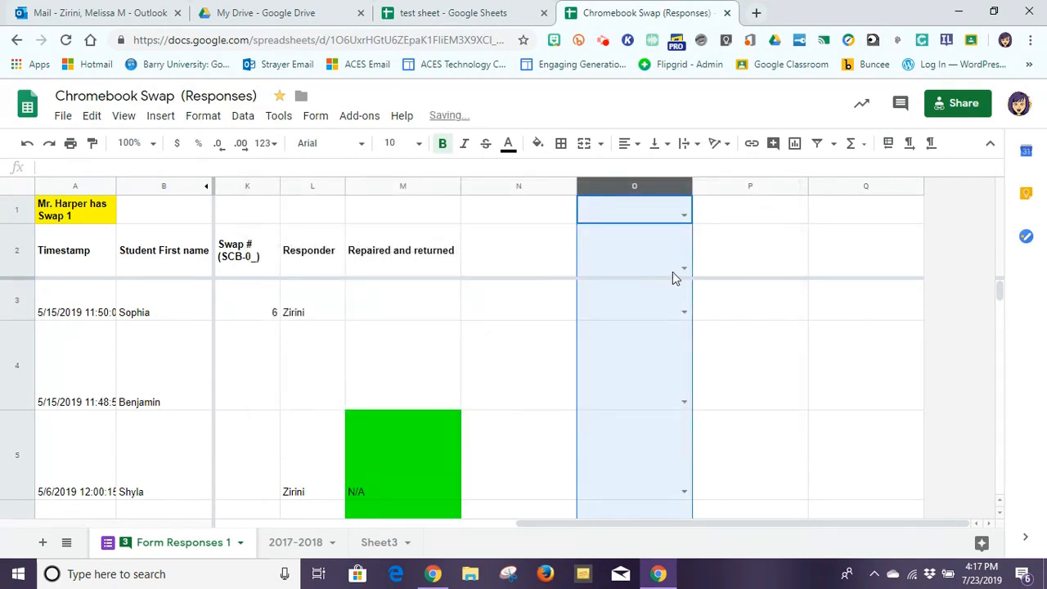
# Choose green from the dropdown in cell O3 and review the list's other choices.
pyautogui.click(769, 297)
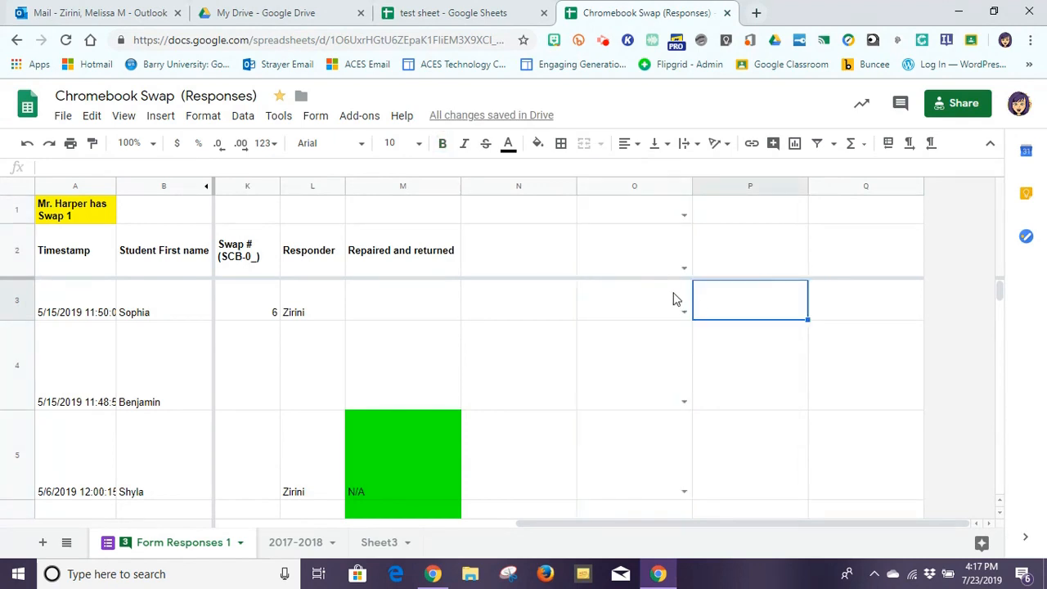
pyautogui.click(683, 313)
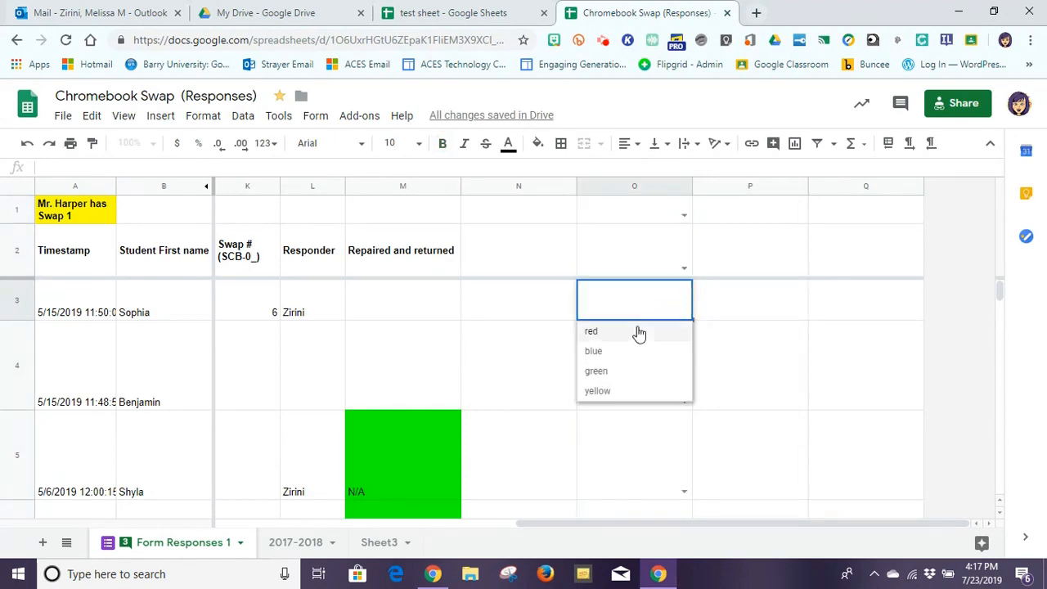
pyautogui.click(637, 381)
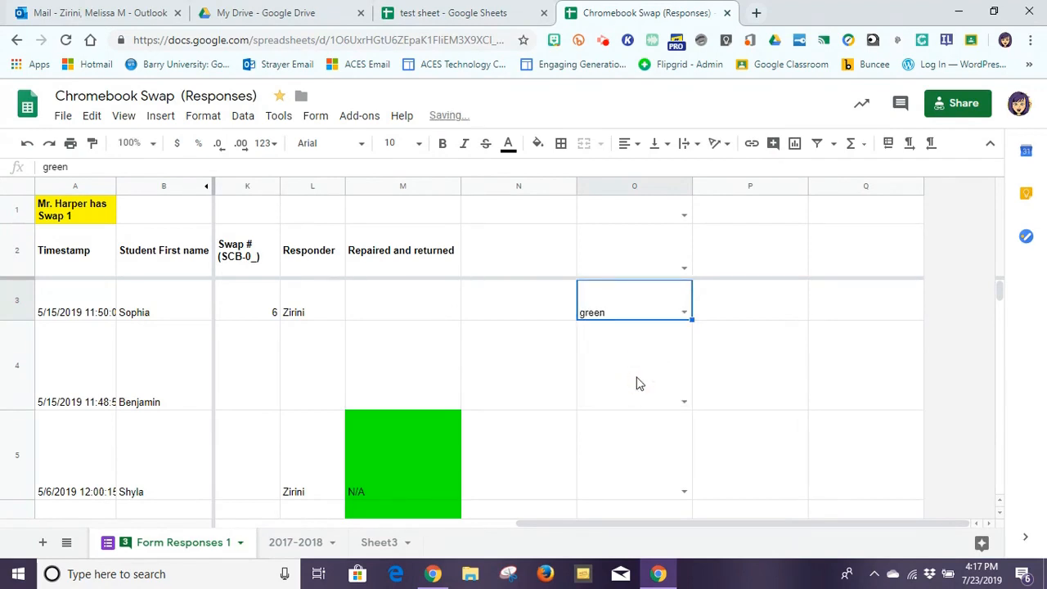
pyautogui.click(243, 116)
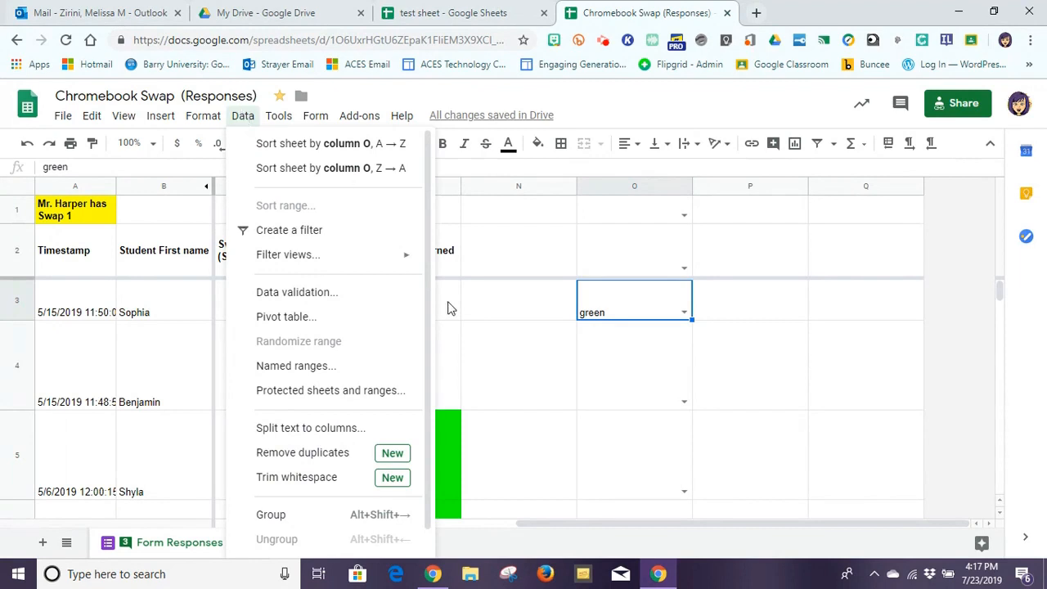
pyautogui.press('Right')
pyautogui.click(636, 305)
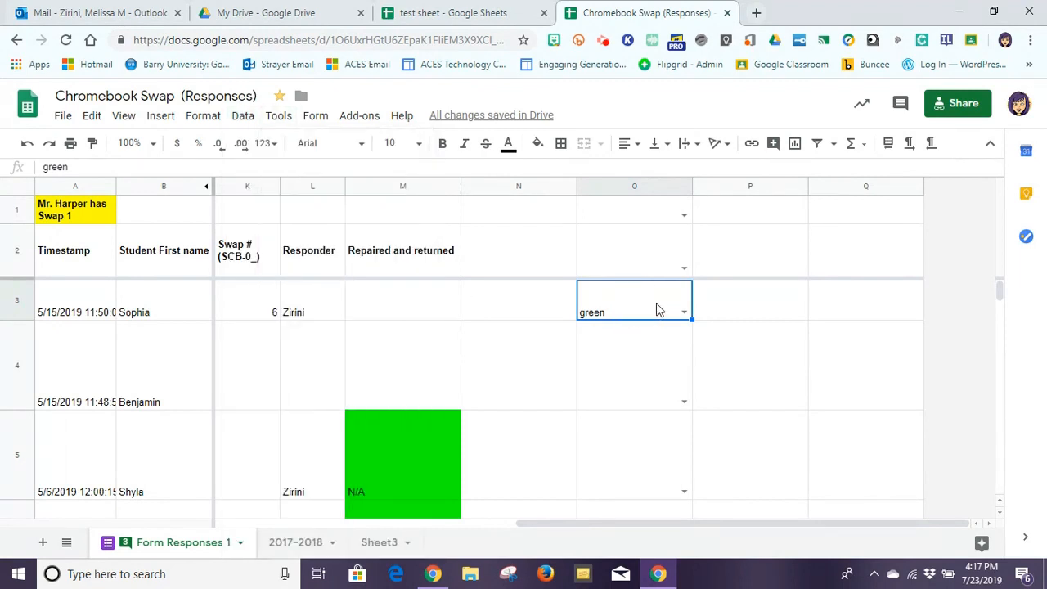
pyautogui.click(684, 314)
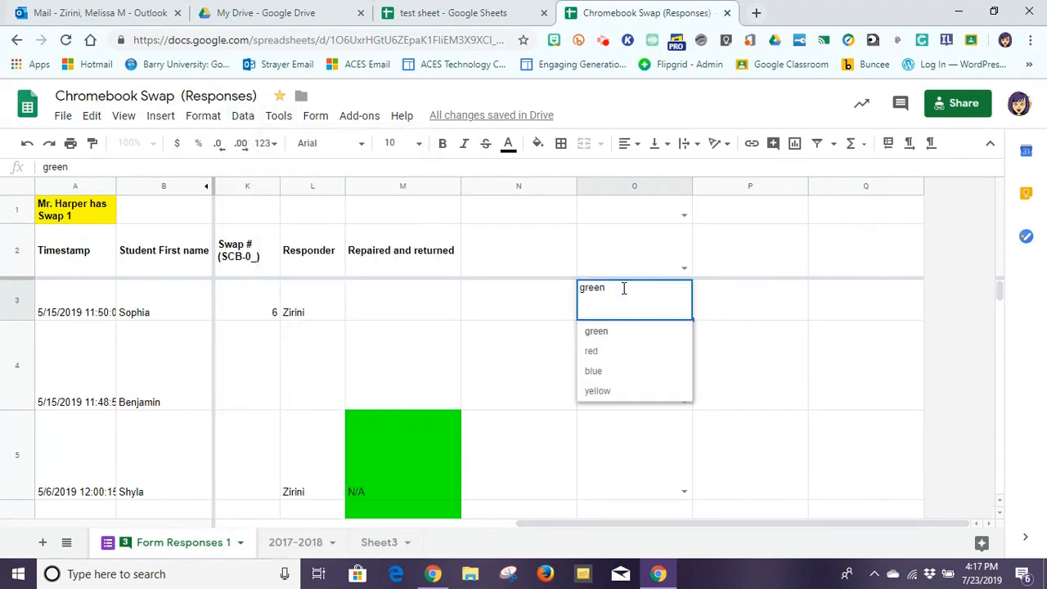
# Protect cell O3 of Form Responses 1, restricting who can edit the range with the custom list of current editors.
pyautogui.click(238, 118)
pyautogui.click(238, 119)
pyautogui.click(237, 119)
pyautogui.click(238, 119)
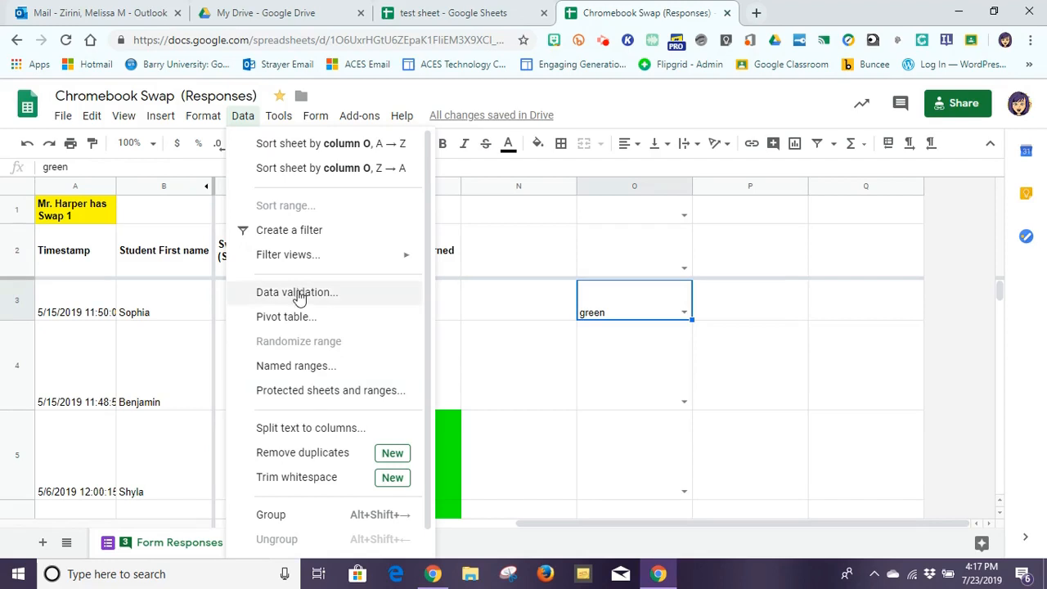
pyautogui.click(296, 401)
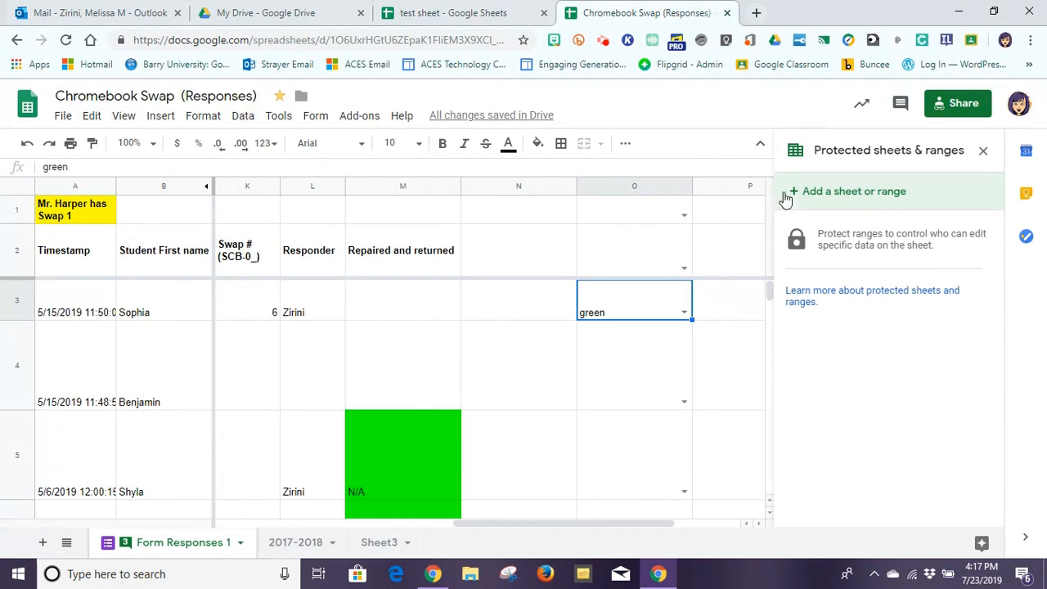
pyautogui.click(795, 197)
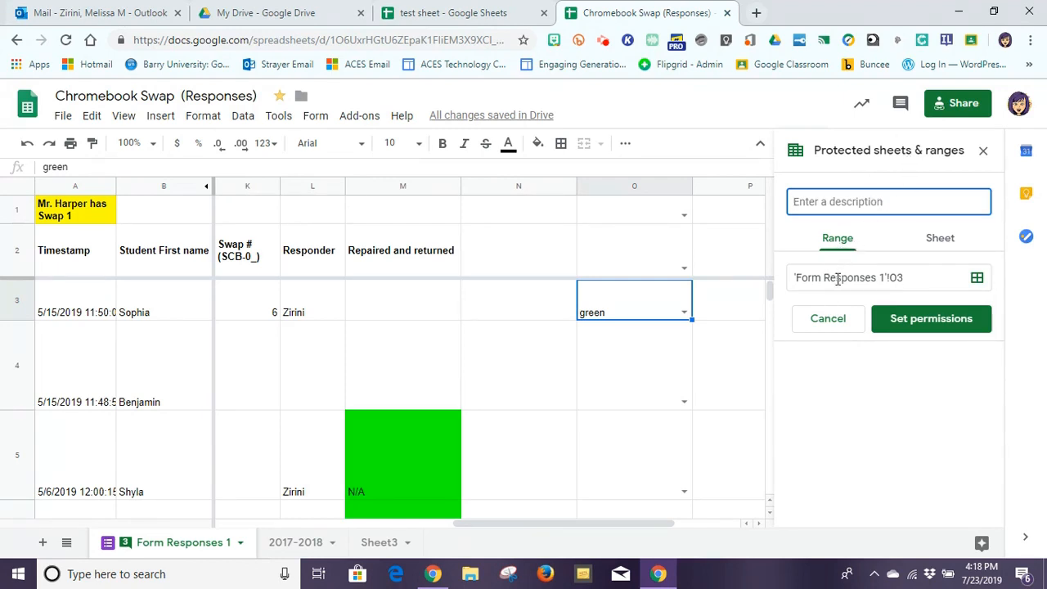
pyautogui.click(895, 319)
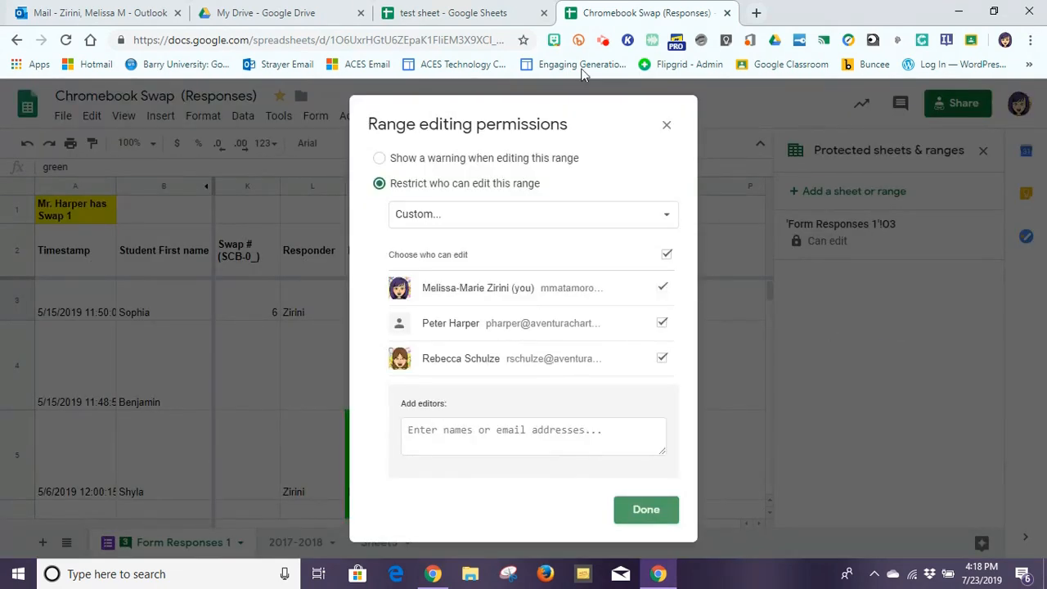
pyautogui.click(644, 521)
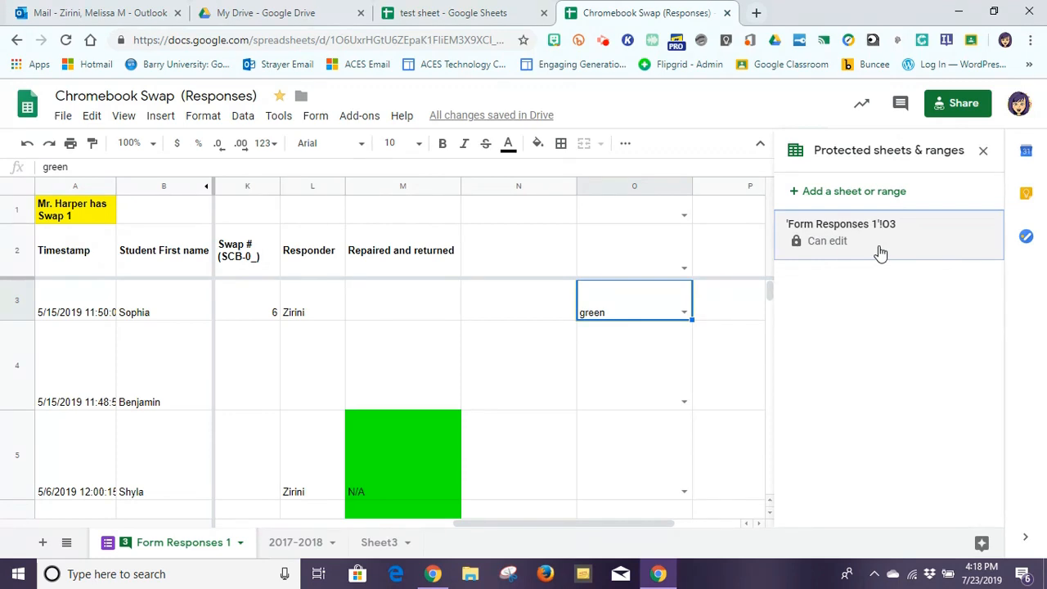
# Remove the protected range covering cell O3 of Form Responses 1.
pyautogui.click(879, 252)
pyautogui.click(973, 327)
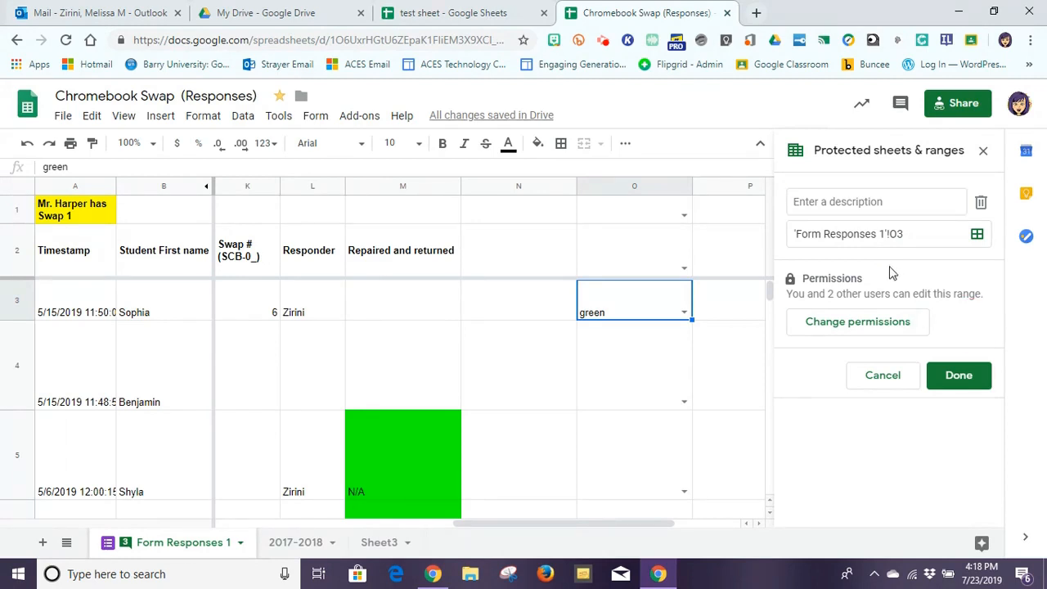
pyautogui.click(979, 202)
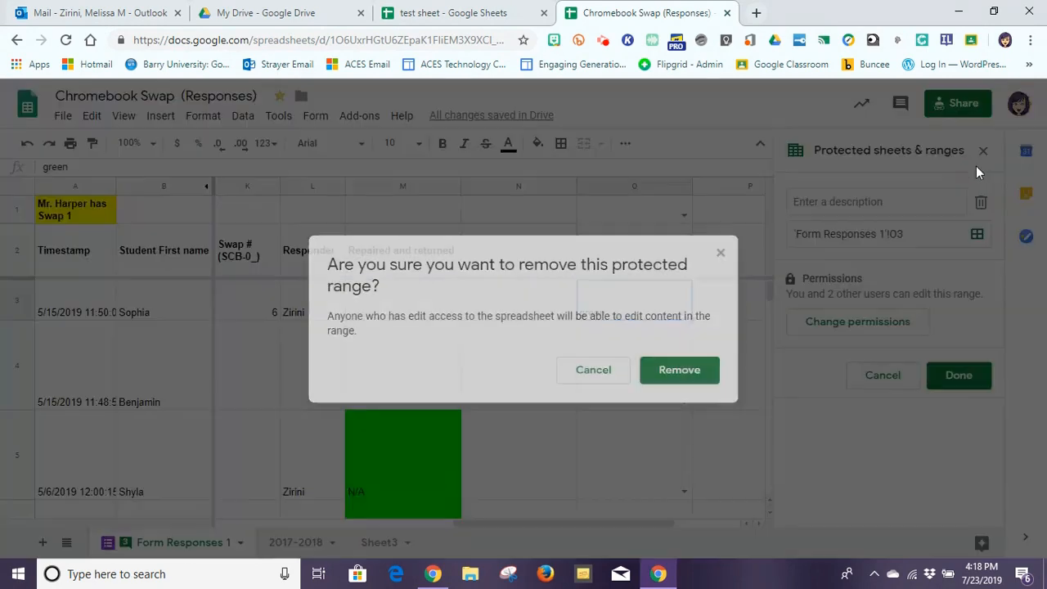
pyautogui.click(644, 372)
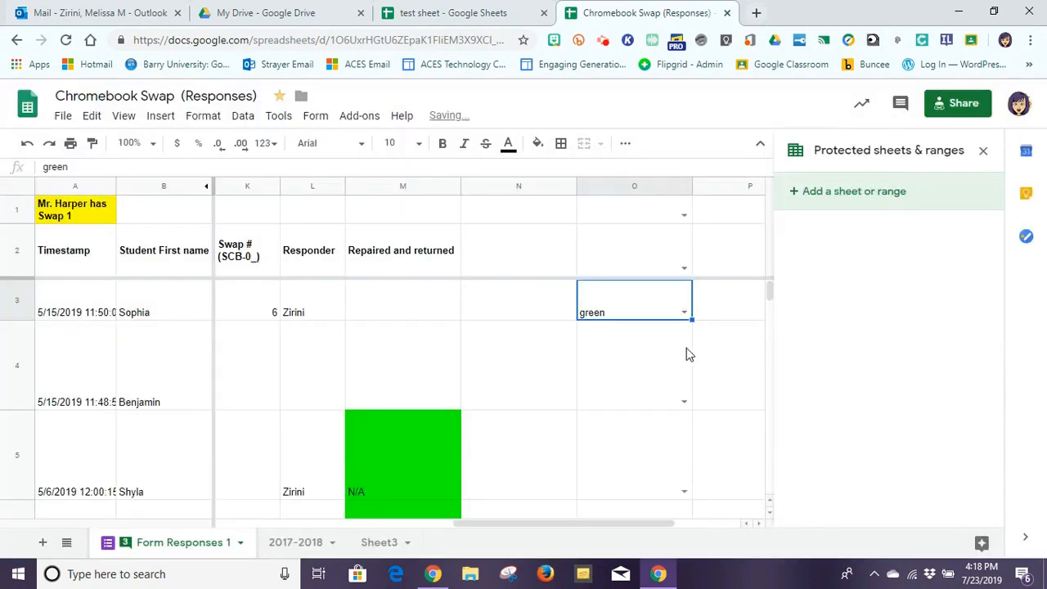
# Review the available data cleanup, spelling and linked-form commands for the responses sheet.
pyautogui.click(244, 117)
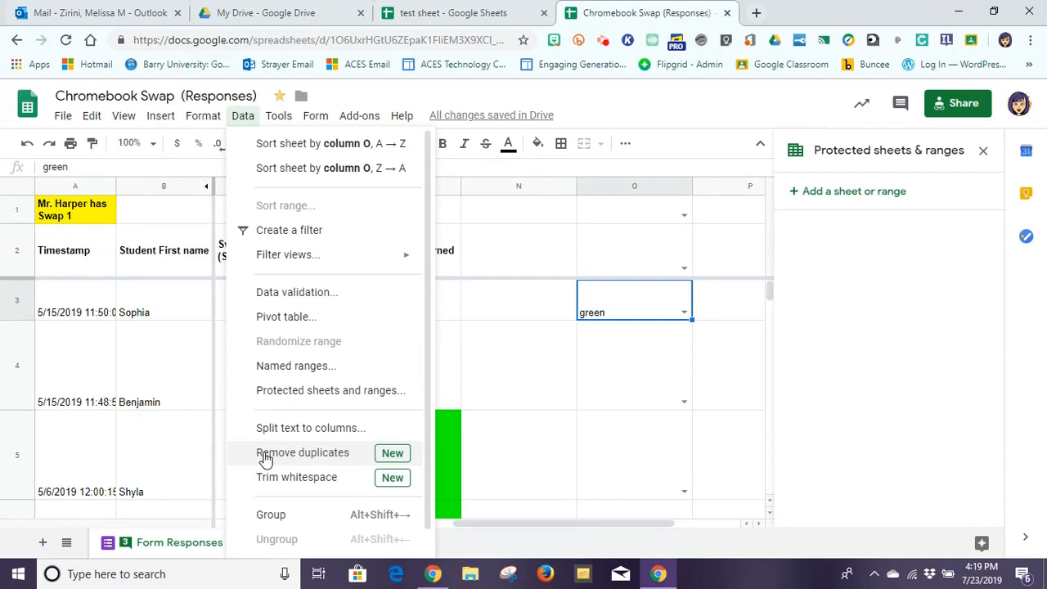
pyautogui.moveTo(278, 120)
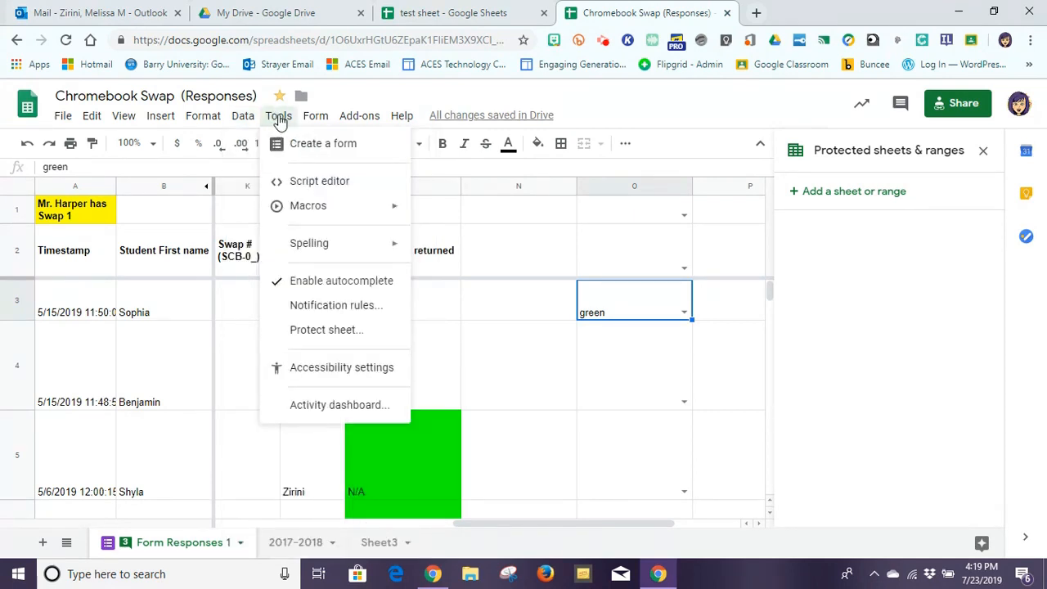
pyautogui.click(278, 120)
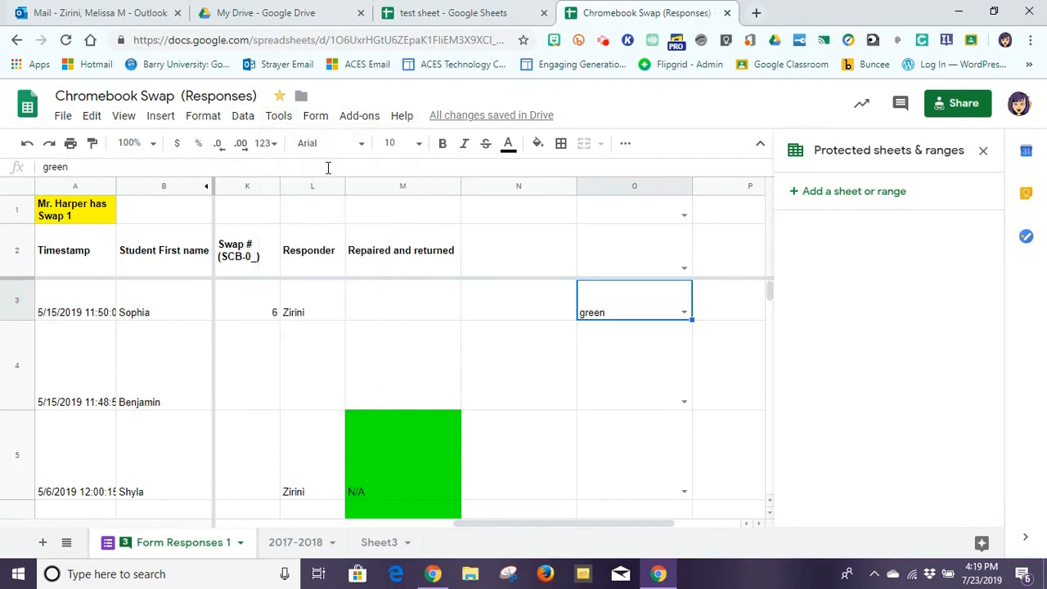
pyautogui.click(278, 119)
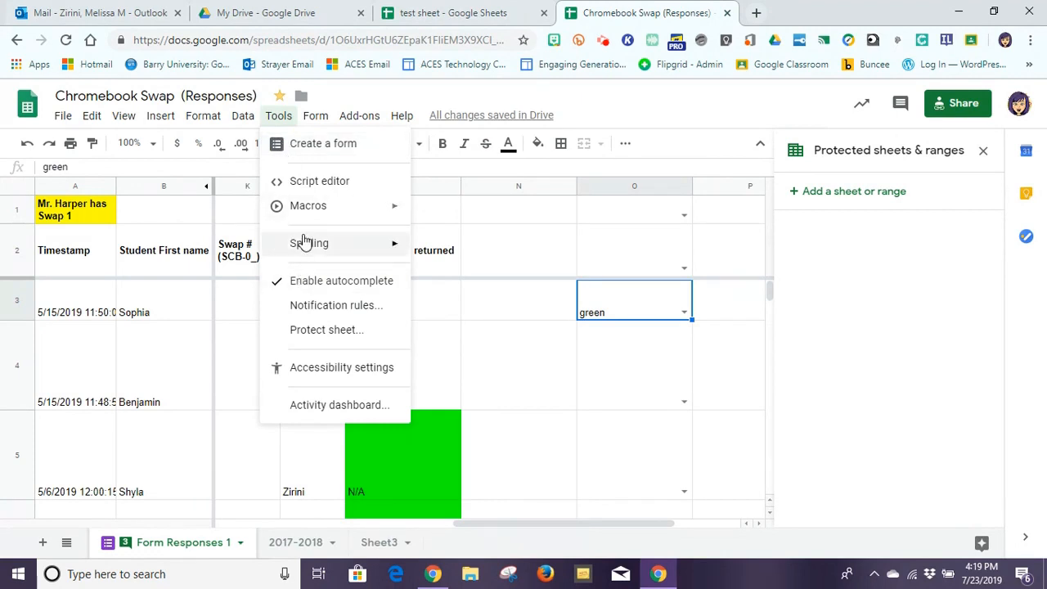
pyautogui.moveTo(304, 240)
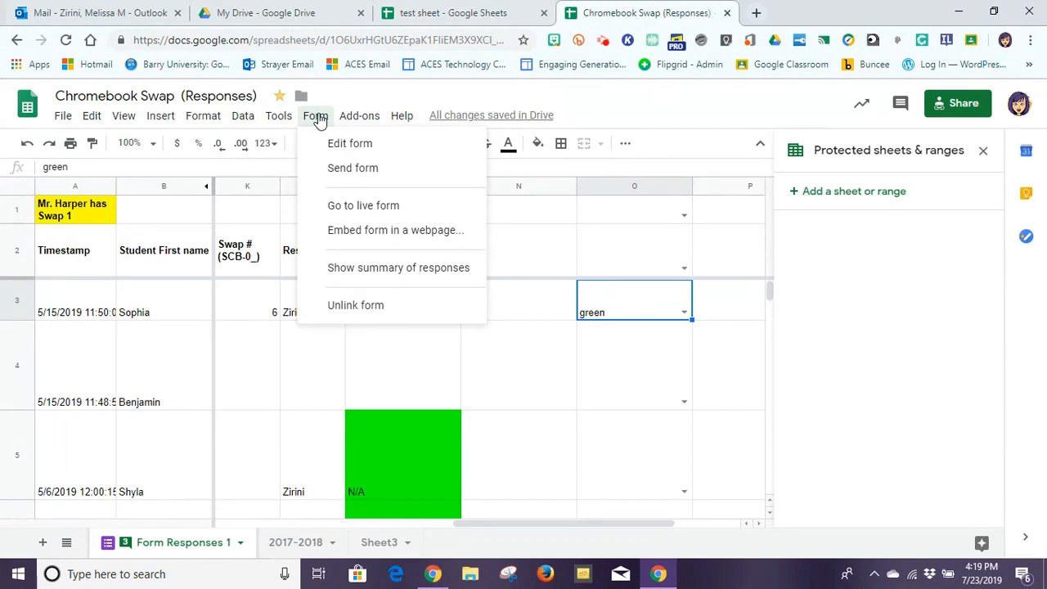
# Browse the add-ons store for Sheets, close it, and review the list of installed add-ons.
pyautogui.moveTo(356, 119)
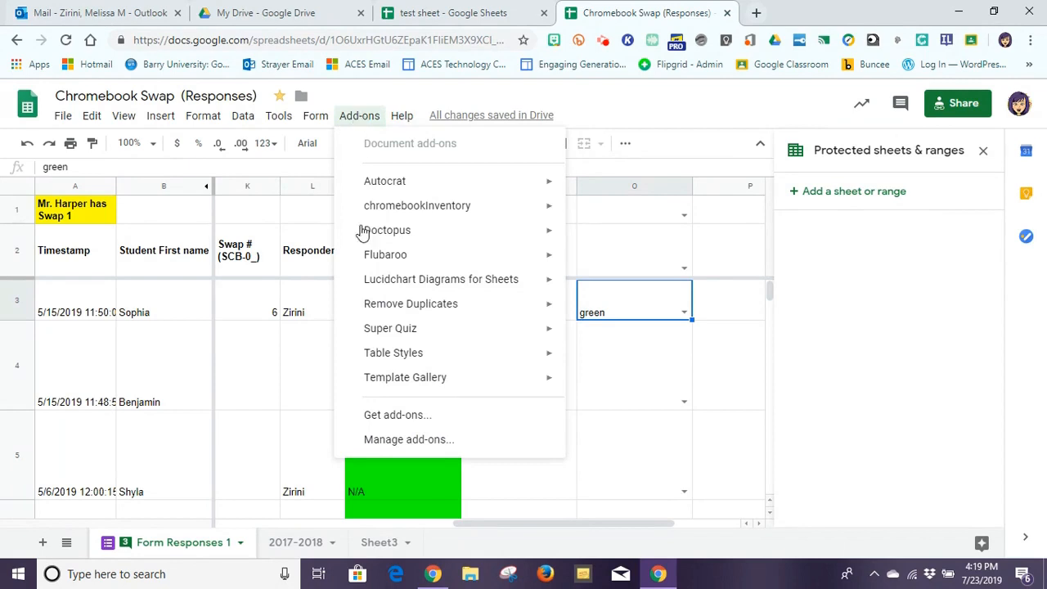
pyautogui.click(384, 415)
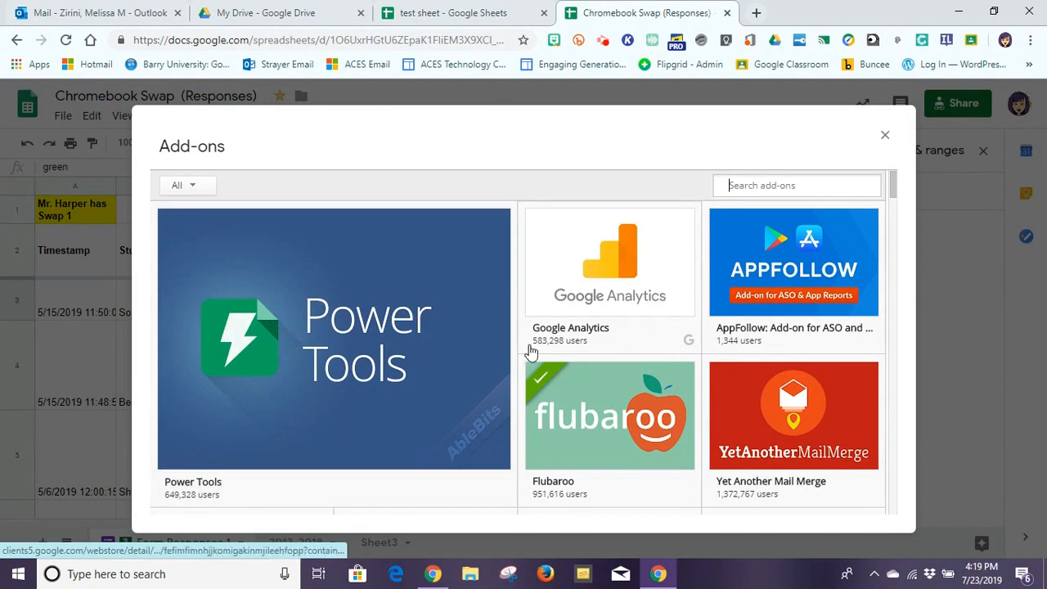
pyautogui.click(882, 137)
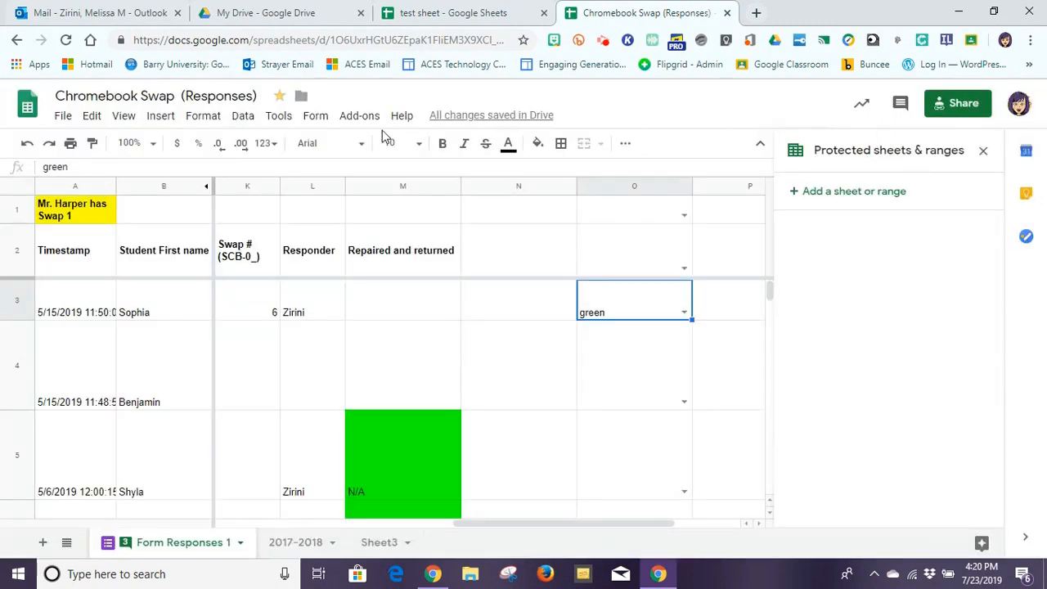
pyautogui.click(360, 116)
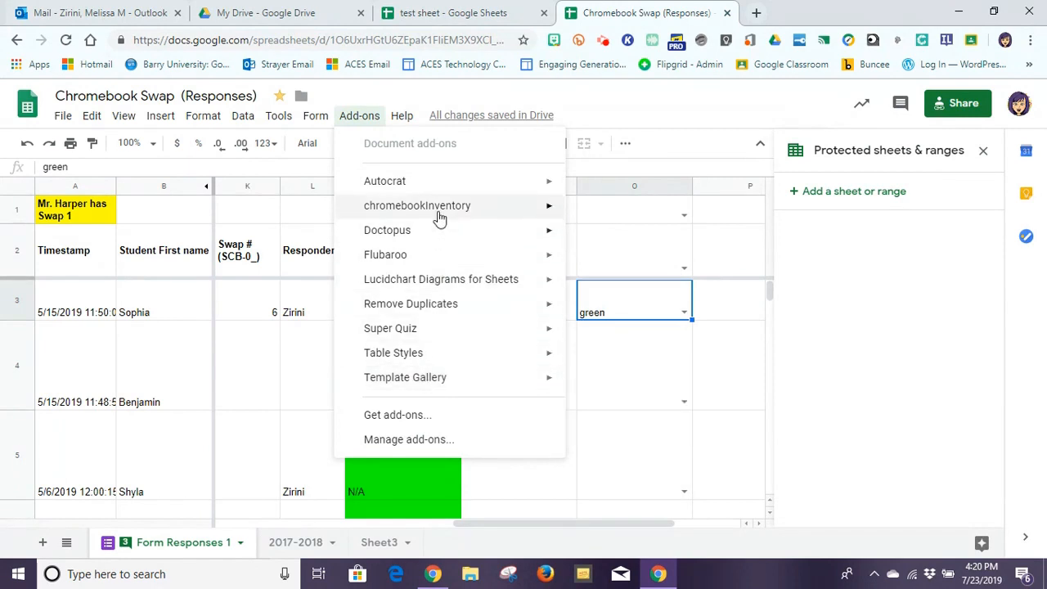
pyautogui.click(432, 101)
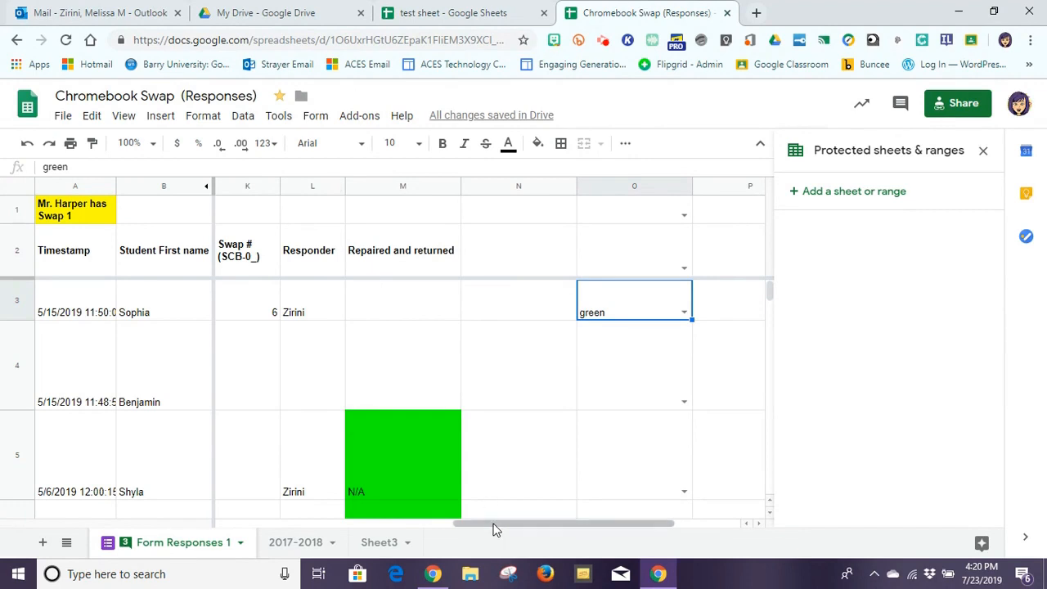
# Close the Protected sheets & ranges pane and view the available functions such as SUM and AVERAGE.
pyautogui.moveTo(493, 530); pyautogui.dragTo(234, 507)
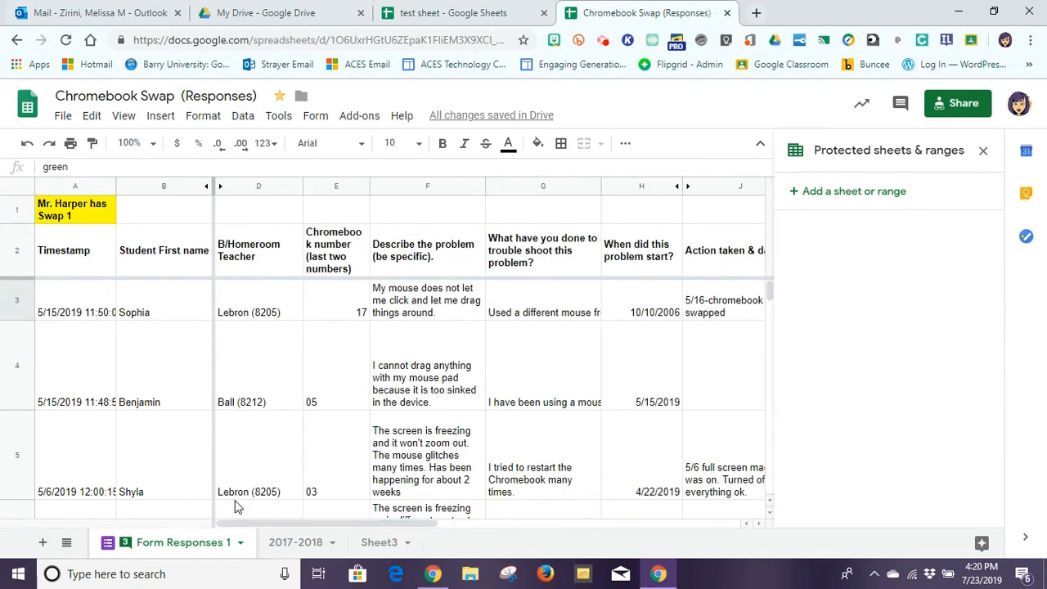
pyautogui.click(985, 154)
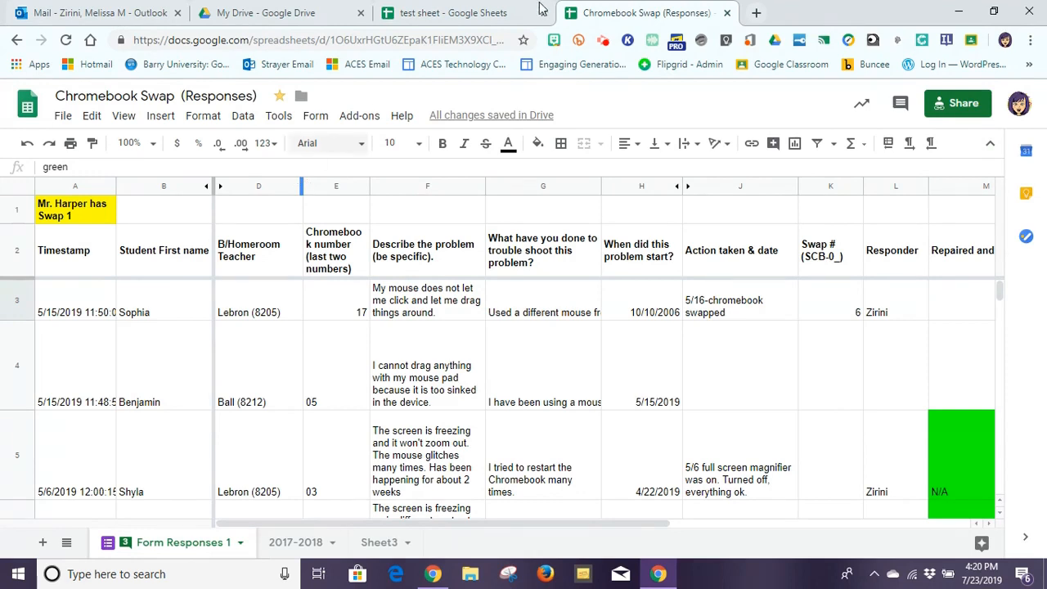
pyautogui.click(851, 144)
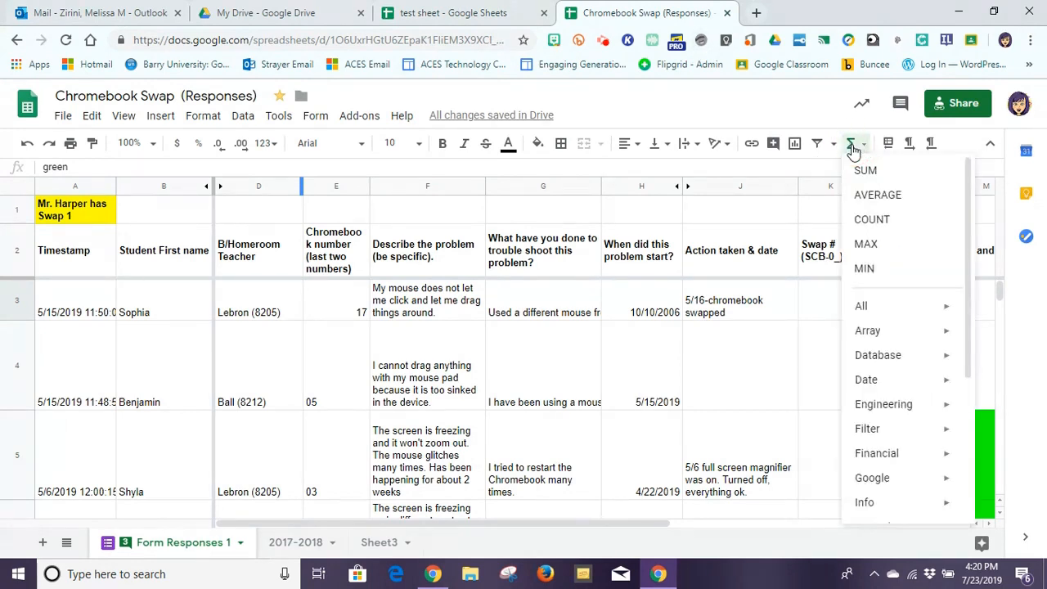
# Enter the numbers 1, 2 and 5 in cells P3, P4 and P5 of Form Responses 1.
pyautogui.moveTo(551, 521); pyautogui.dragTo(829, 507)
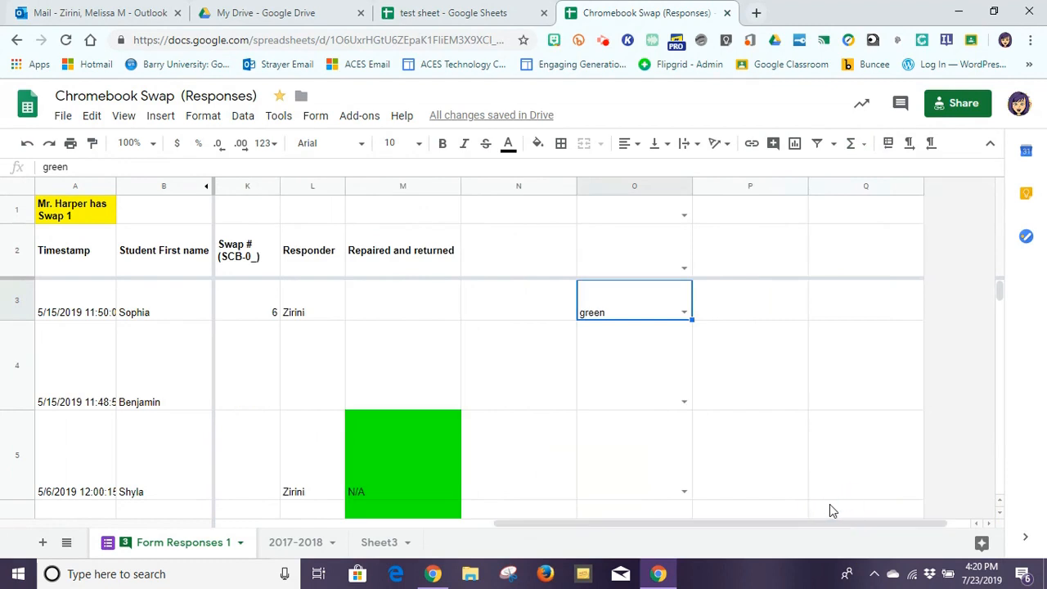
pyautogui.click(766, 305)
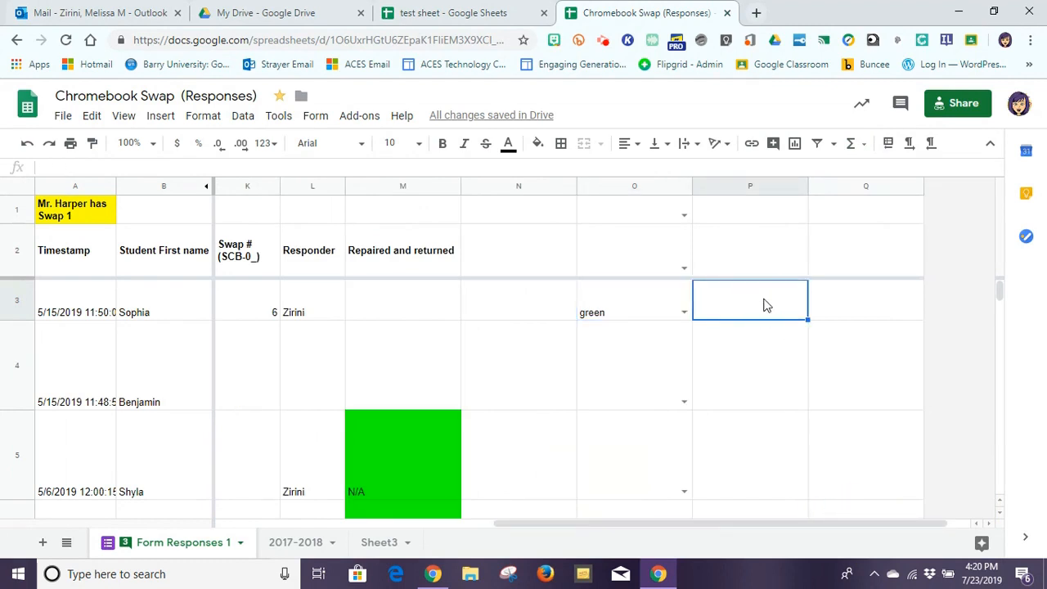
pyautogui.write('1')
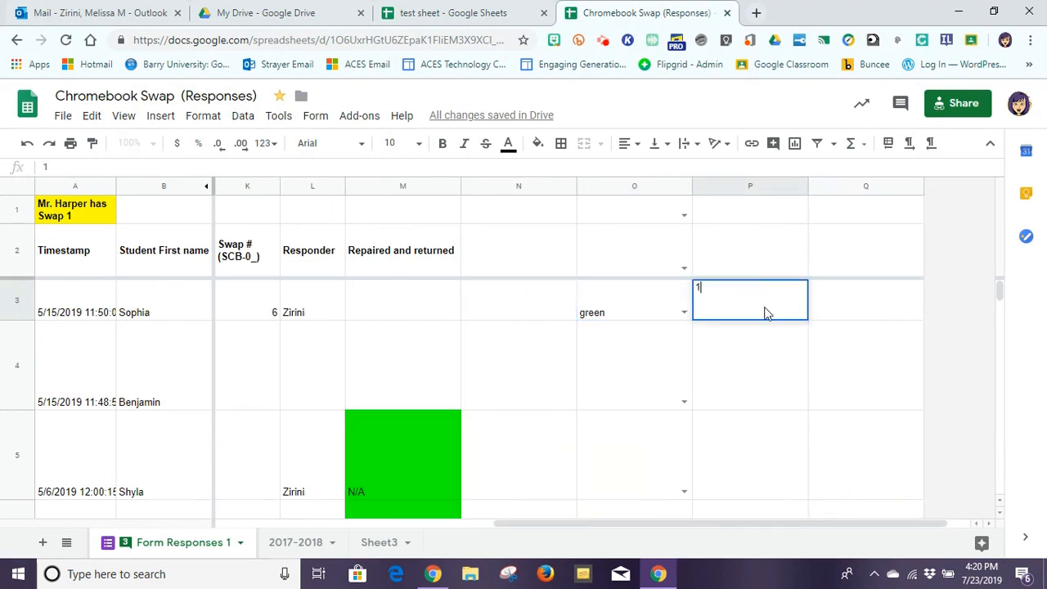
pyautogui.press('Return')
pyautogui.write('2')
pyautogui.click(756, 462)
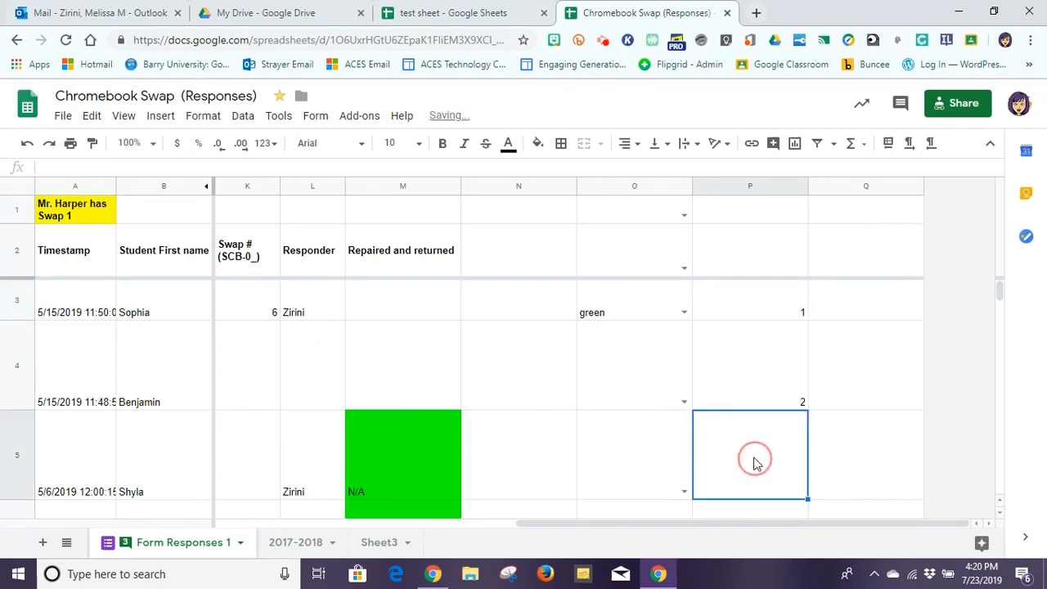
pyautogui.write('5')
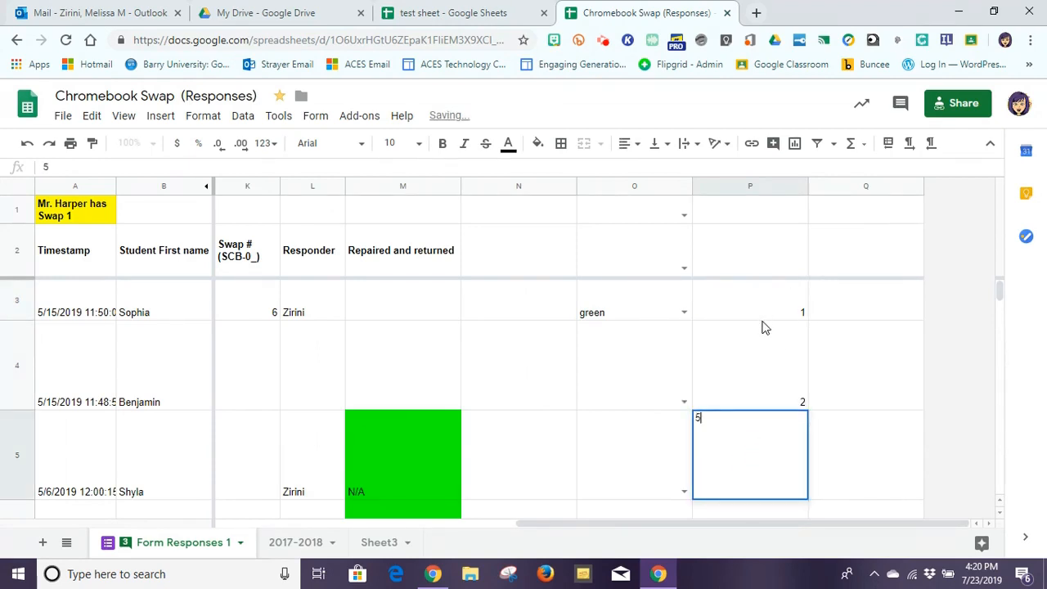
pyautogui.click(856, 382)
# Total the range P3:P5 in cell P6 with the SUM function.
pyautogui.moveTo(755, 306); pyautogui.dragTo(762, 466)
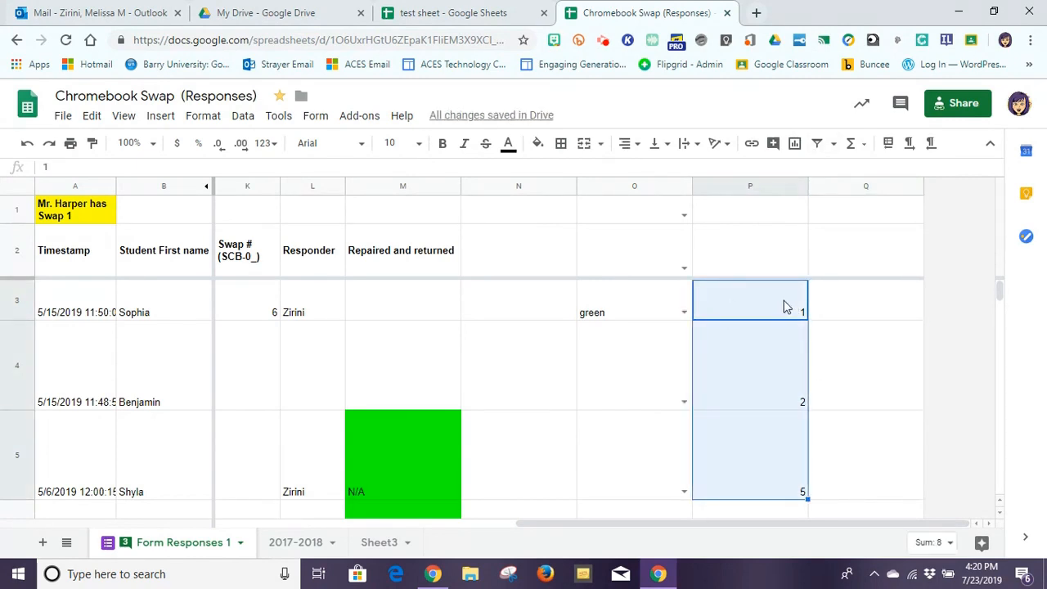
pyautogui.click(850, 144)
pyautogui.click(862, 169)
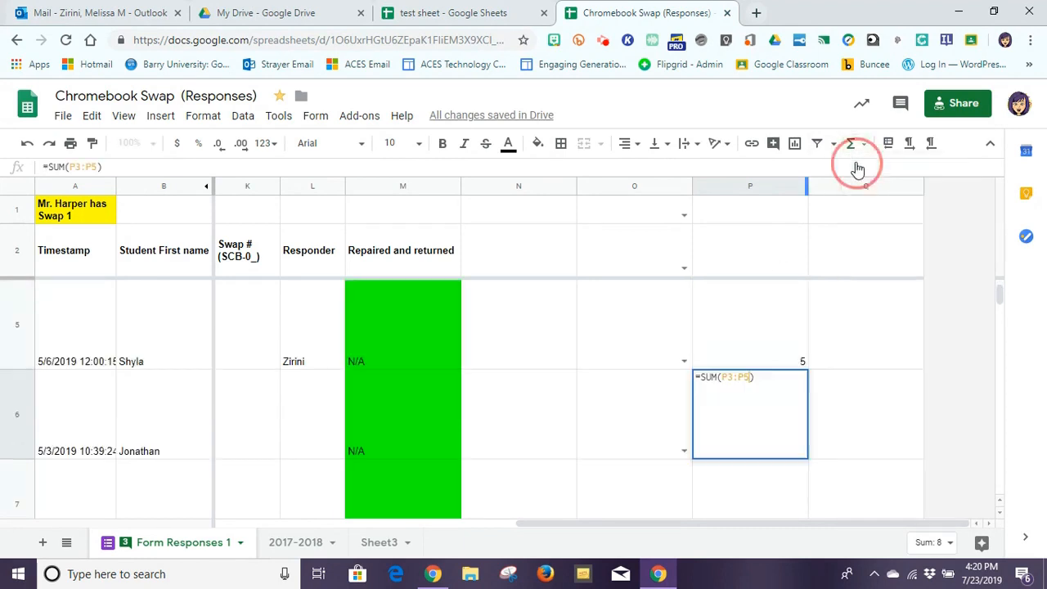
pyautogui.press('Return')
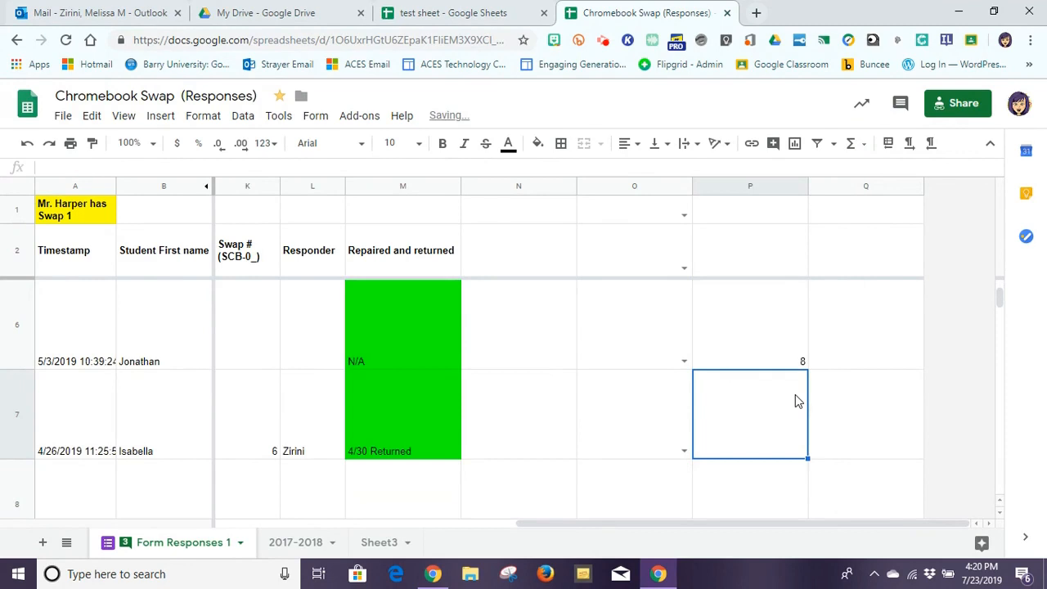
# Examine the numbers in column P and the SUM formula in cell P6.
pyautogui.click(838, 337)
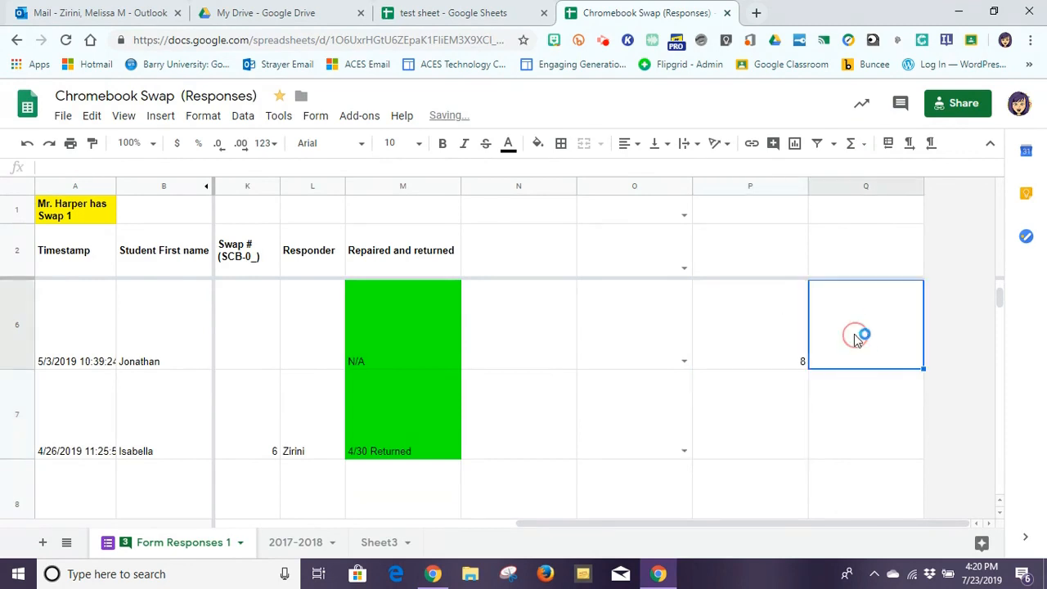
pyautogui.moveTo(999, 296); pyautogui.dragTo(1001, 293)
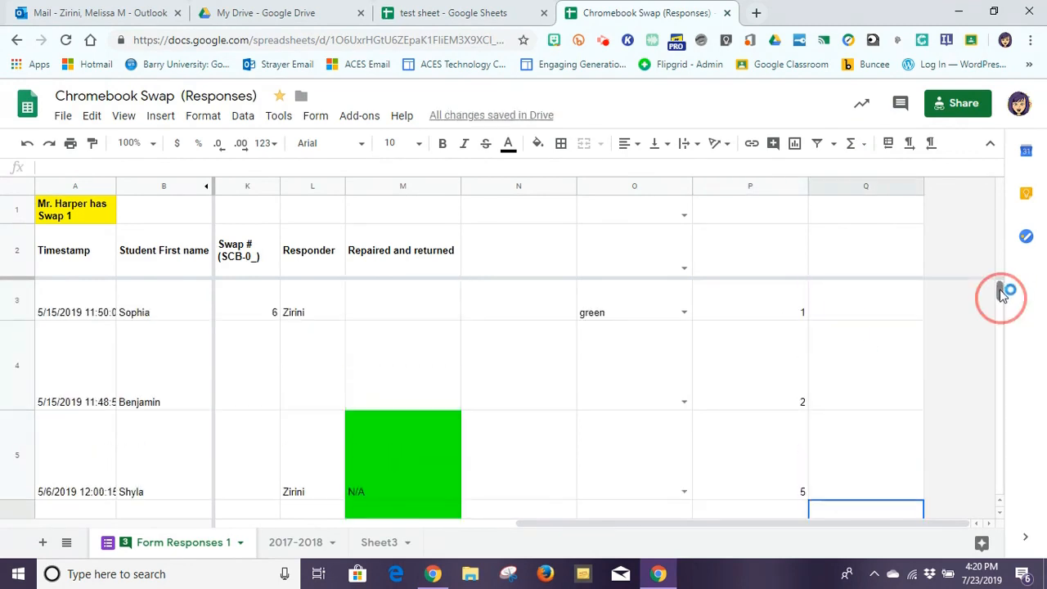
pyautogui.click(779, 465)
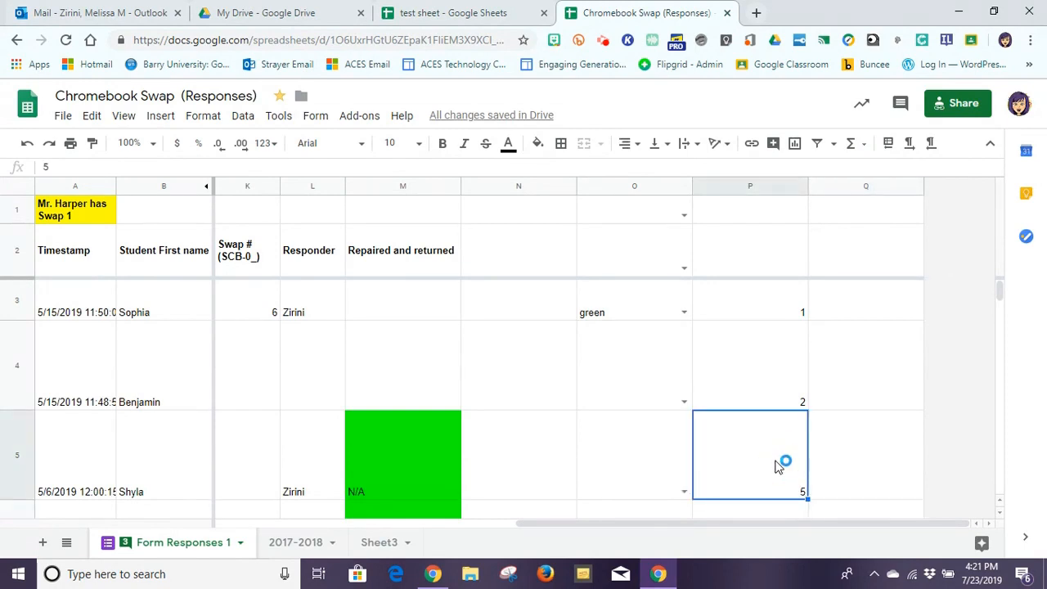
pyautogui.press('Down')
pyautogui.press('Down')
pyautogui.press('Up')
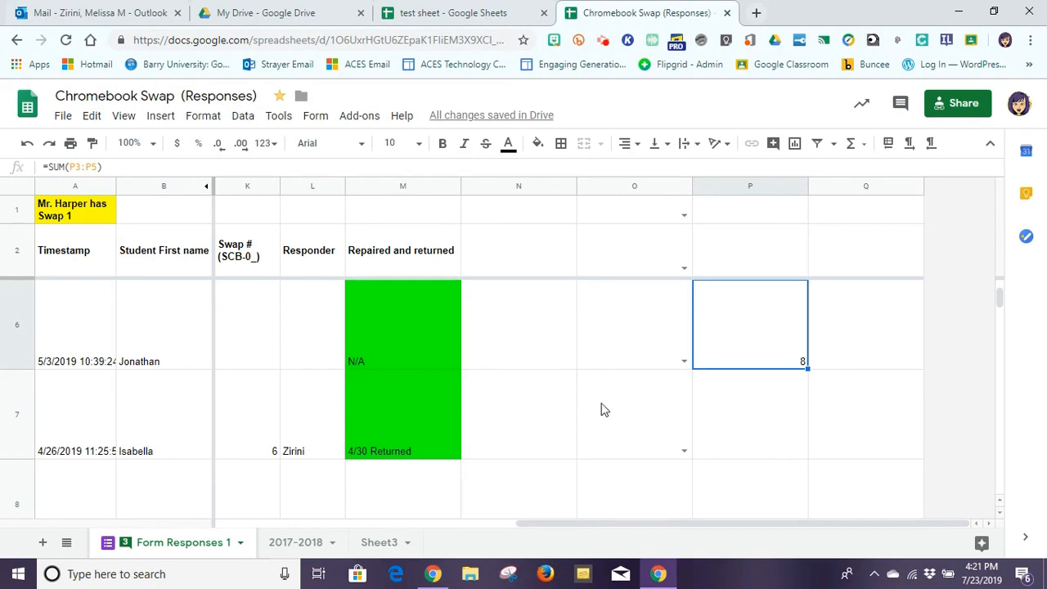
# Enter green in cell Q6 and fill it down column Q through Q14.
pyautogui.click(849, 318)
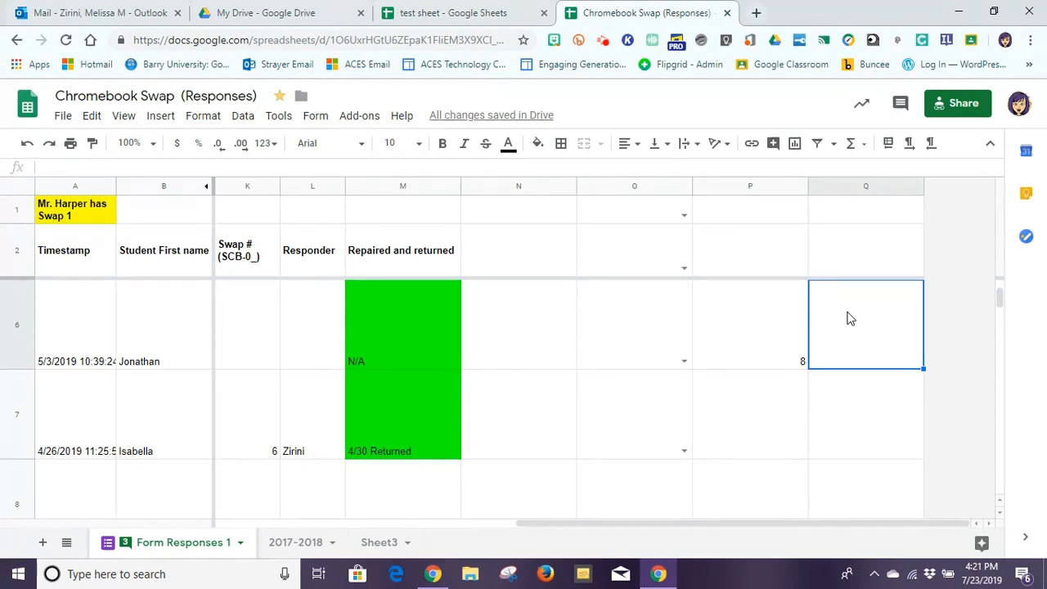
pyautogui.write('green')
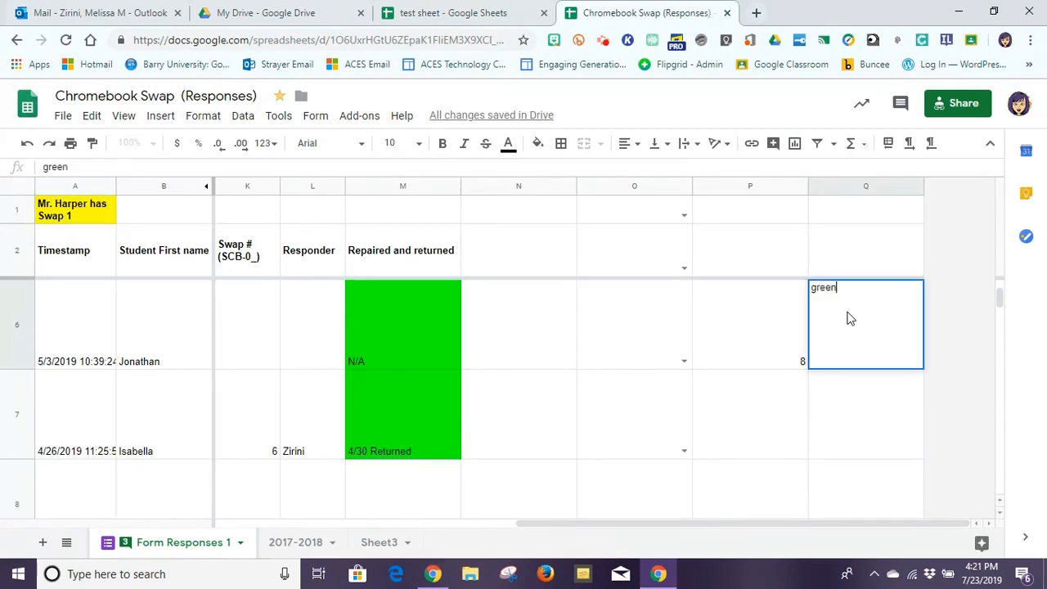
pyautogui.press('Return')
pyautogui.click(858, 335)
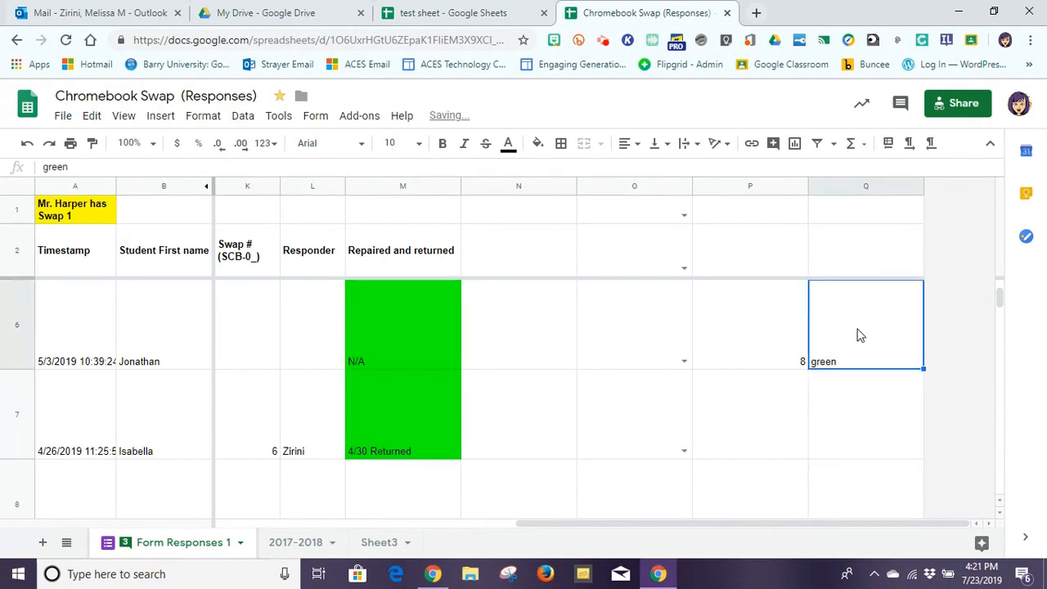
pyautogui.moveTo(859, 335); pyautogui.dragTo(856, 405)
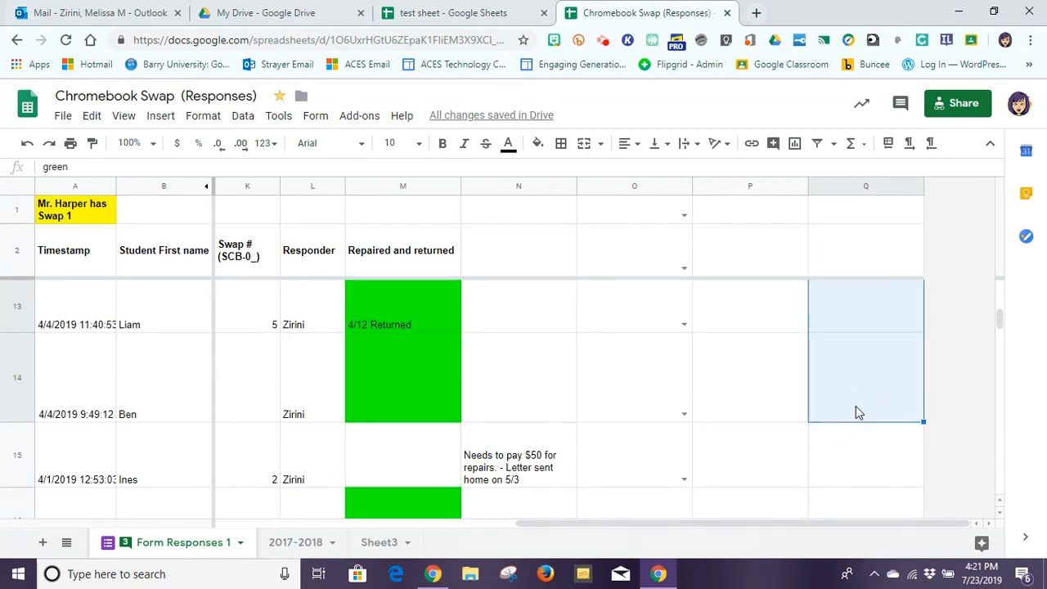
pyautogui.hotkey('ctrl', 'd')
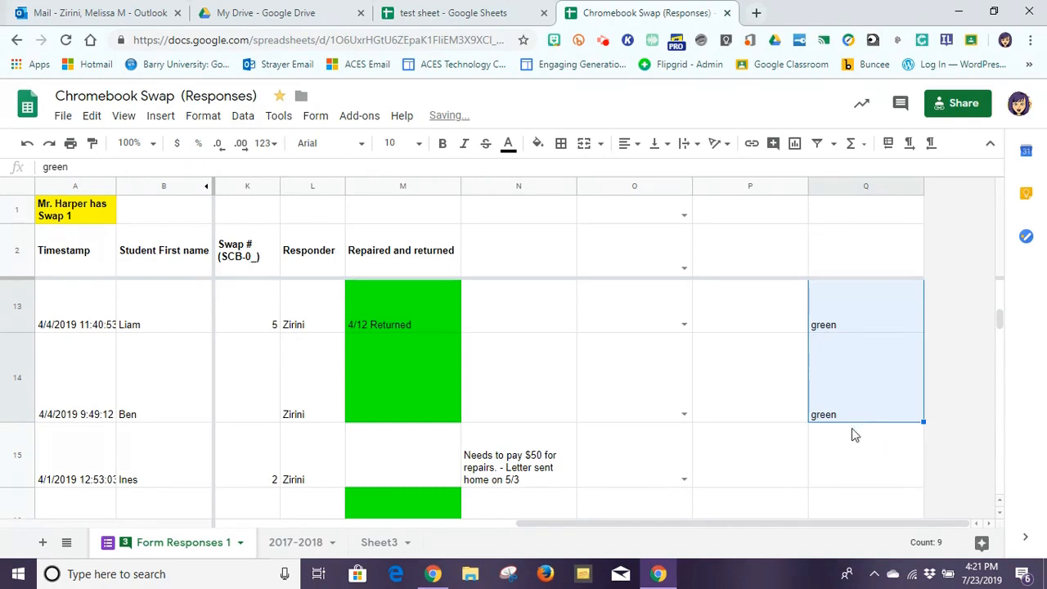
pyautogui.click(832, 467)
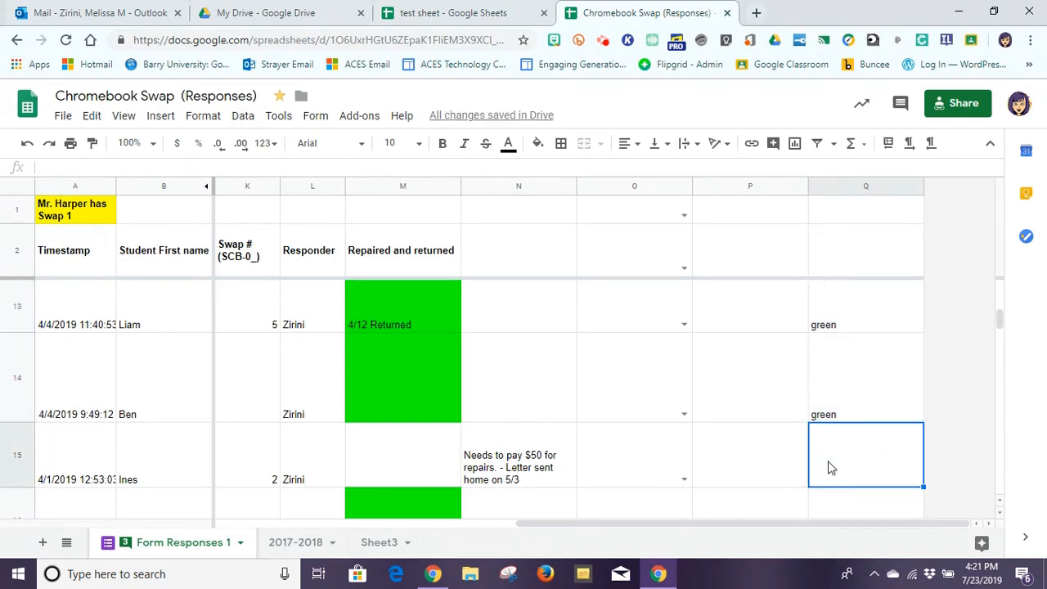
pyautogui.moveTo(998, 313); pyautogui.dragTo(996, 276)
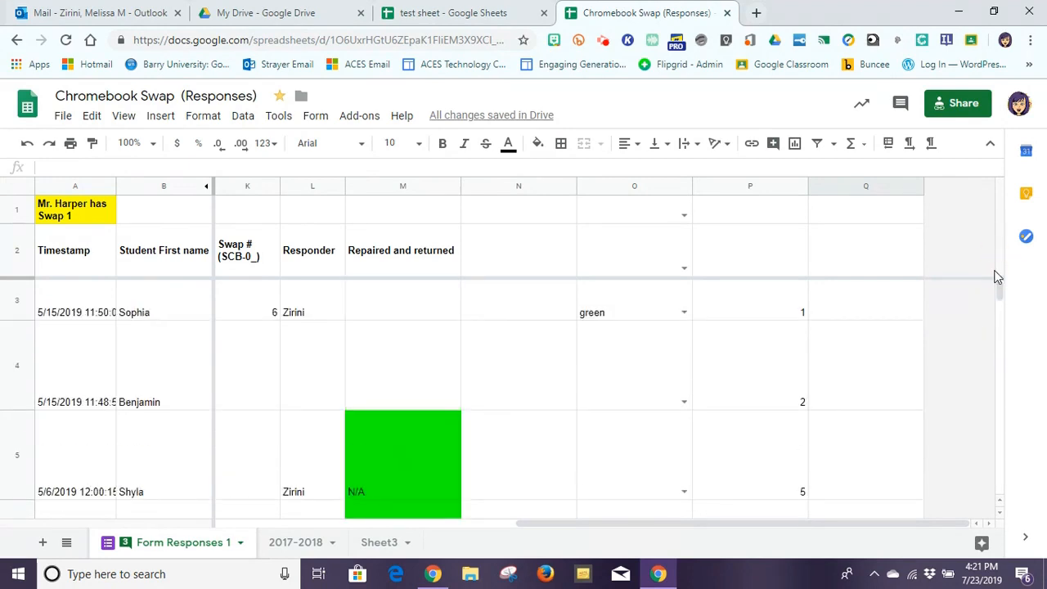